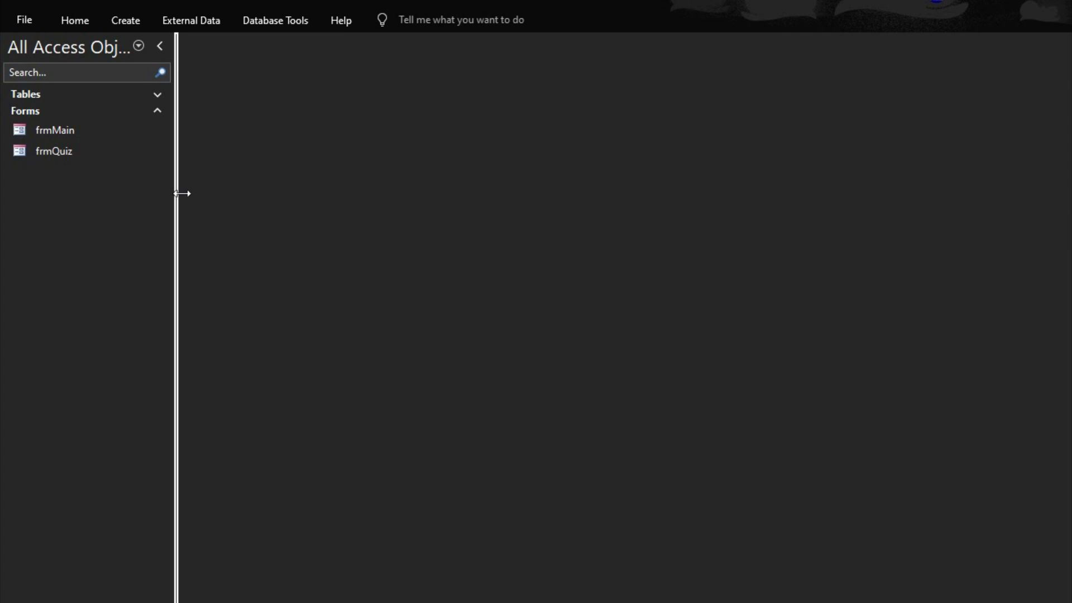
# Step: Open the frmQuiz form with the object list collapsed and submit DoWithMe as the answer to the first question
pyautogui.doubleClick(67, 154)
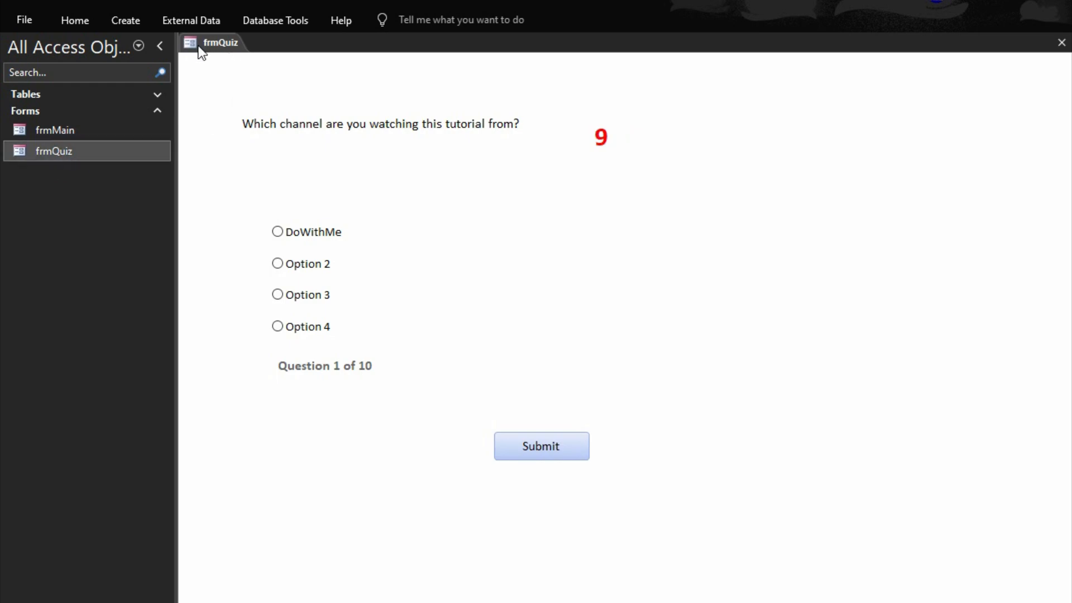
pyautogui.click(159, 46)
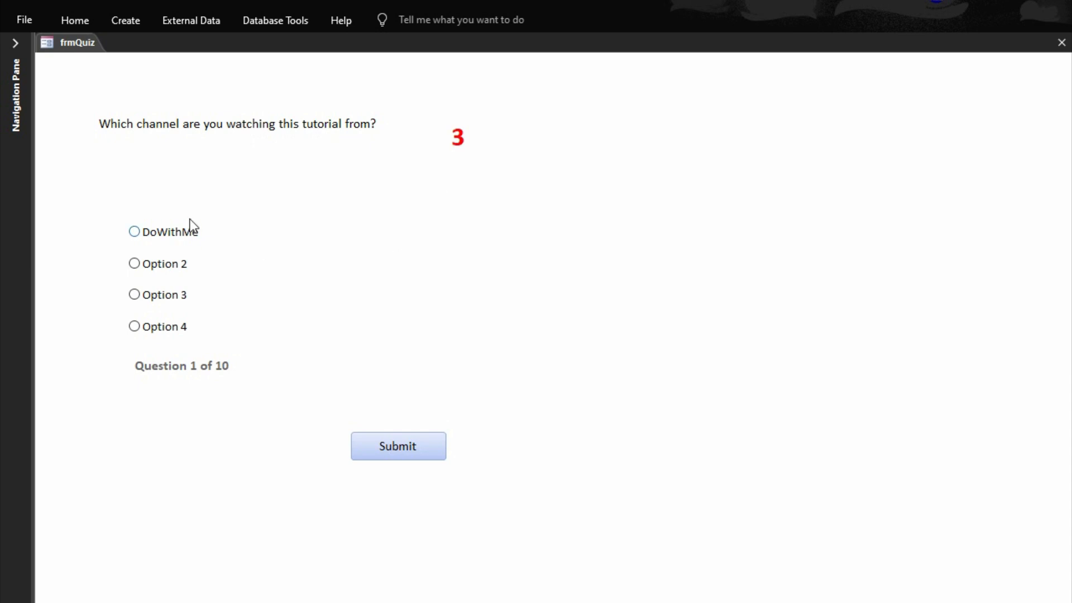
pyautogui.click(134, 232)
pyautogui.click(365, 456)
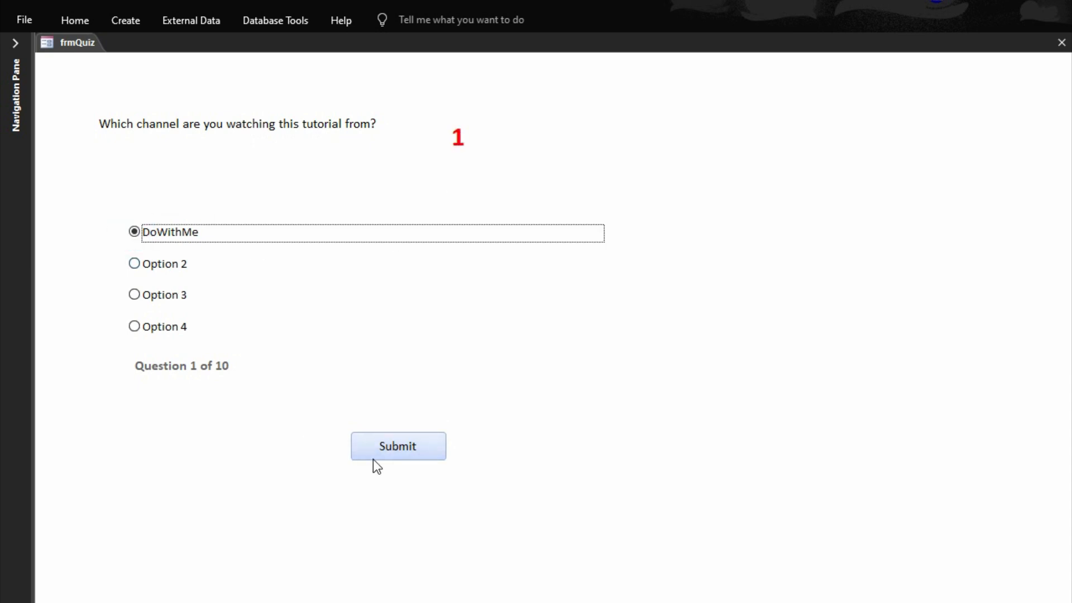
pyautogui.click(372, 458)
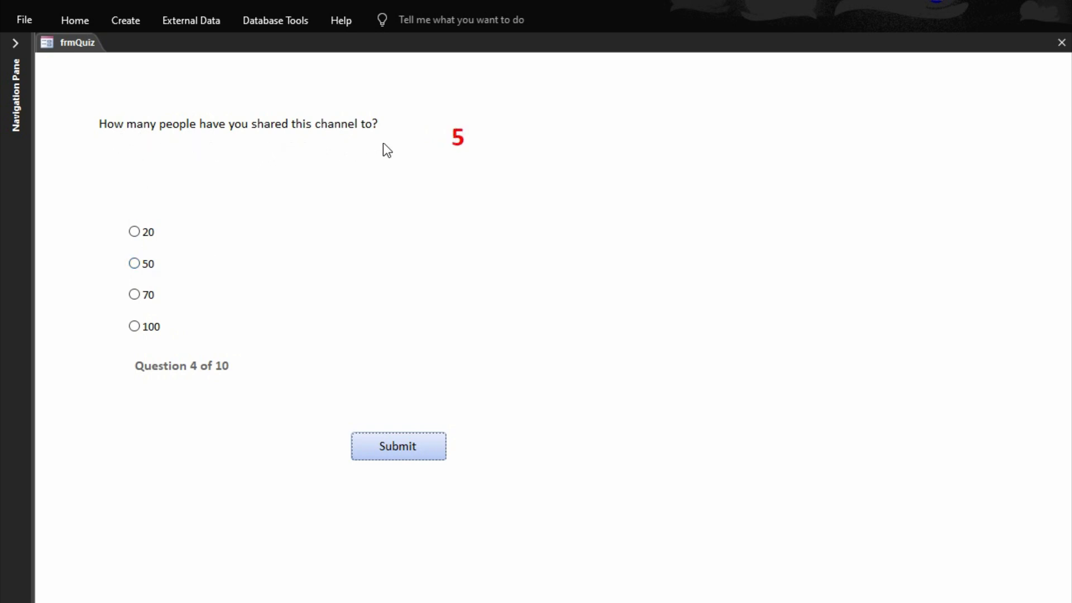
# Step: Submit the answers 100 for question 4, Definitely for question 8, and the subscribe-and-watch-more option for question 9
pyautogui.click(136, 327)
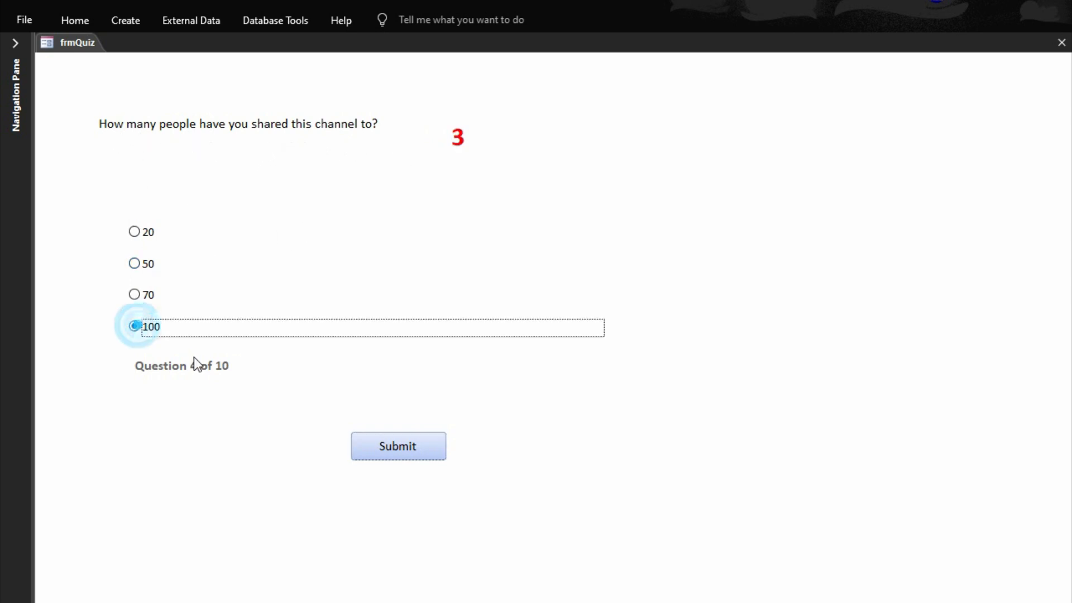
pyautogui.click(411, 452)
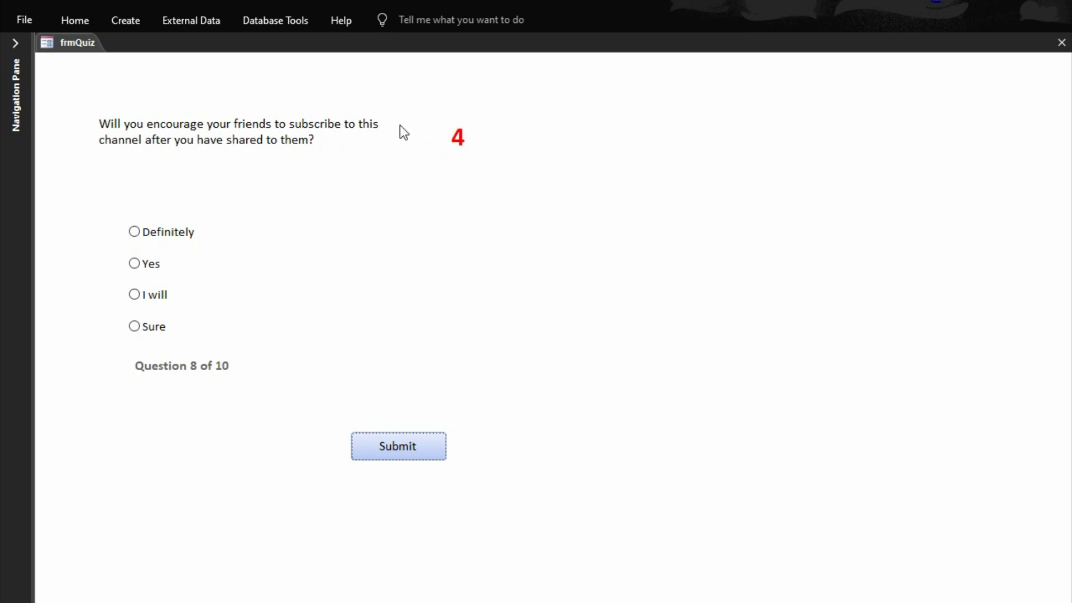
pyautogui.click(147, 235)
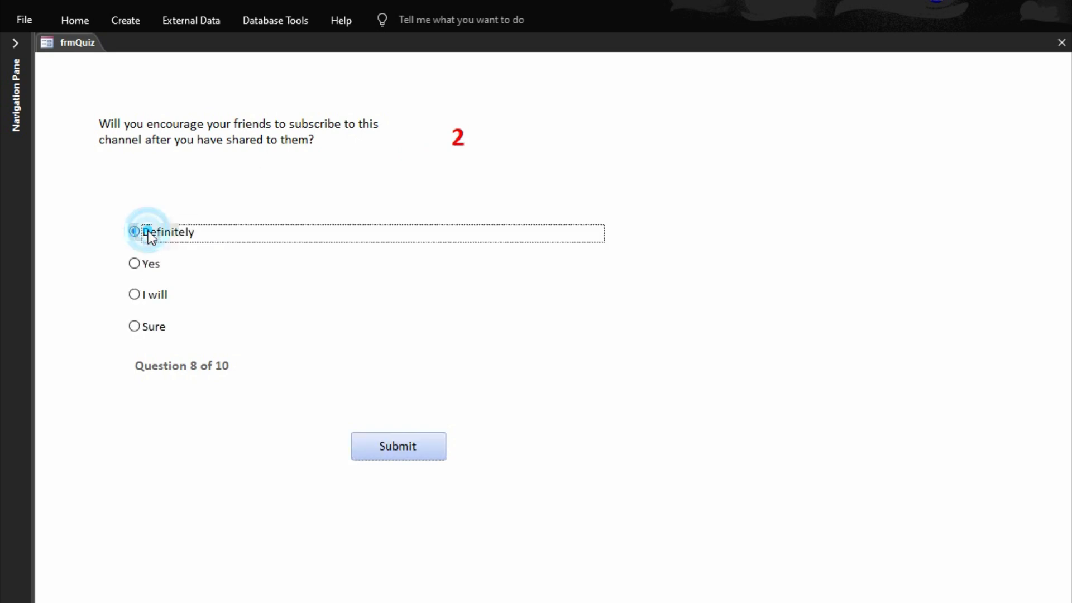
pyautogui.click(396, 442)
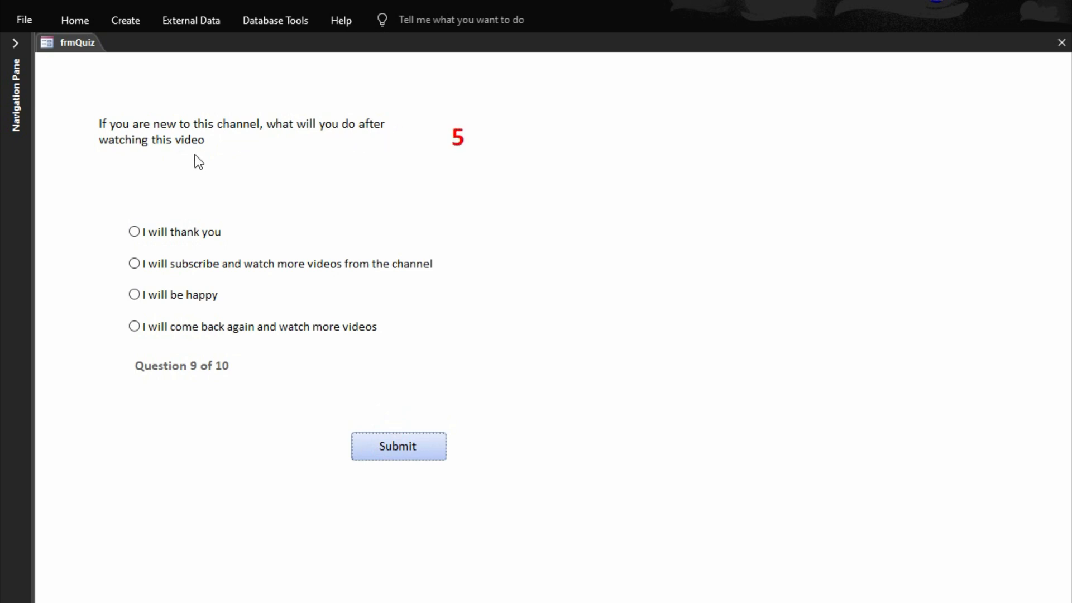
pyautogui.click(177, 263)
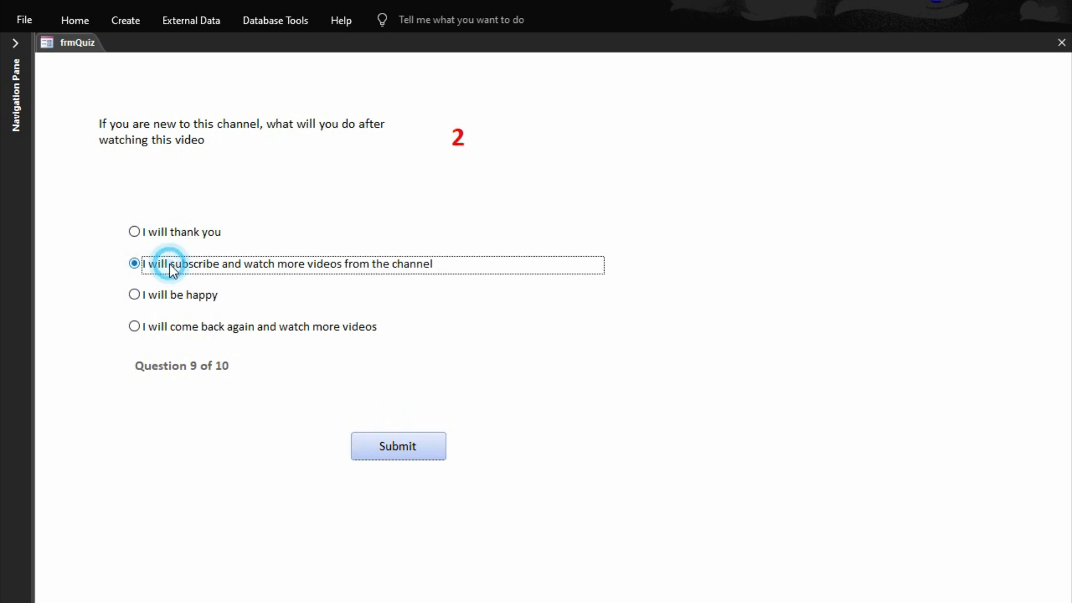
pyautogui.click(390, 452)
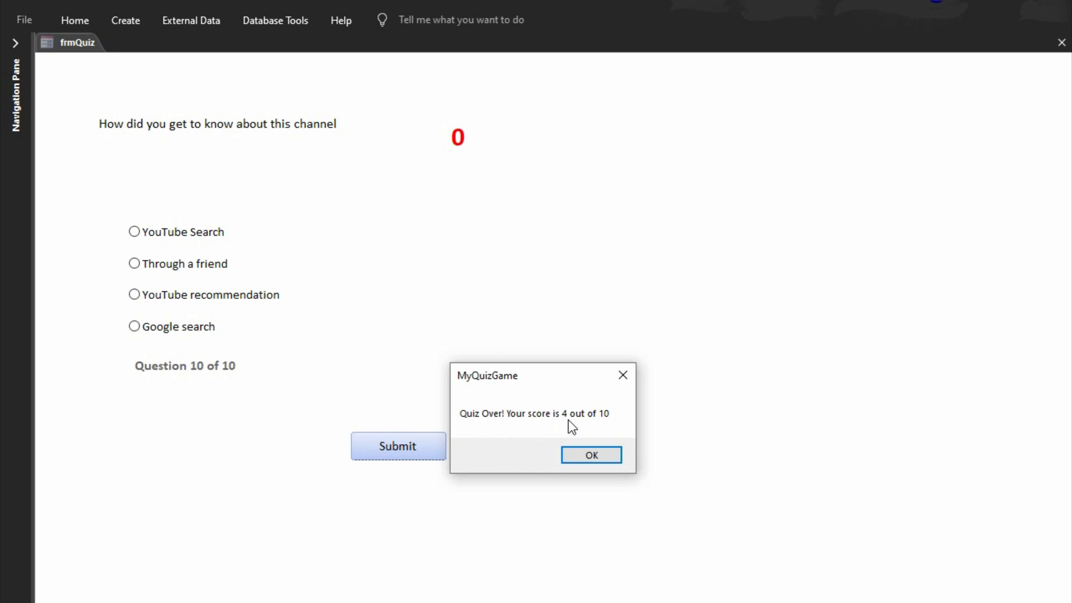
# Step: Dismiss the score message, submit DoWithMe as the player name, and close the frmMain form
pyautogui.click(602, 455)
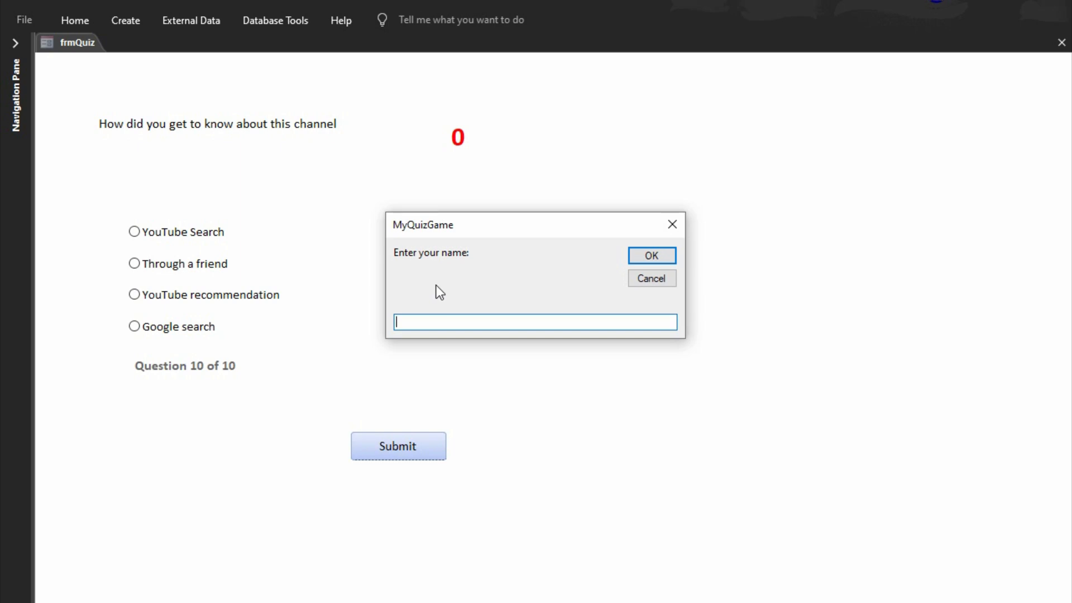
pyautogui.write('Do')
pyautogui.write('WithM')
pyautogui.write('e')
pyautogui.press('BackSpace')
pyautogui.write('e')
pyautogui.click(651, 257)
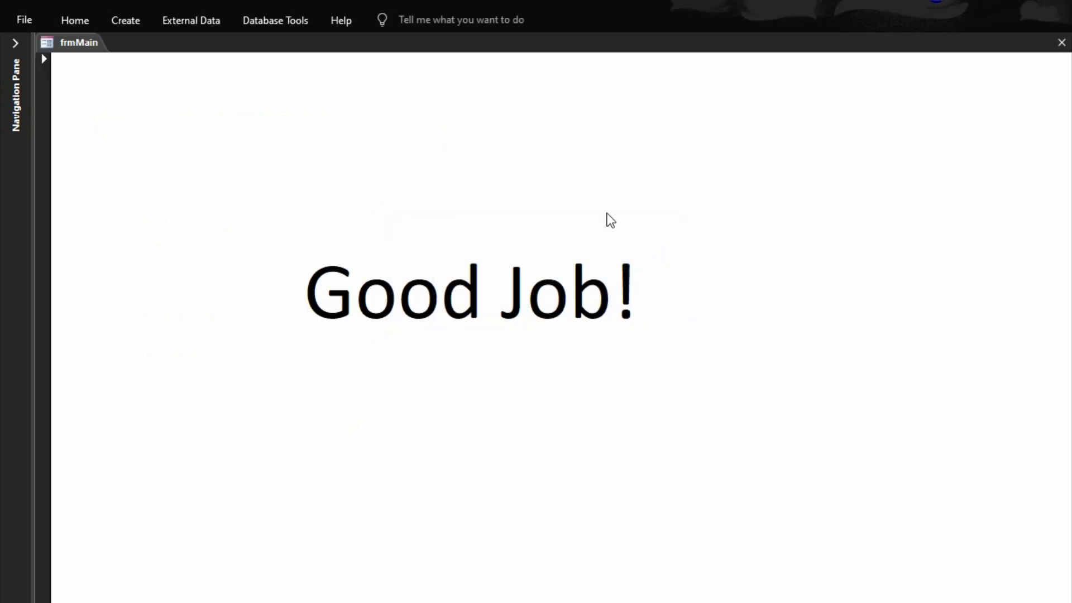
pyautogui.click(1058, 47)
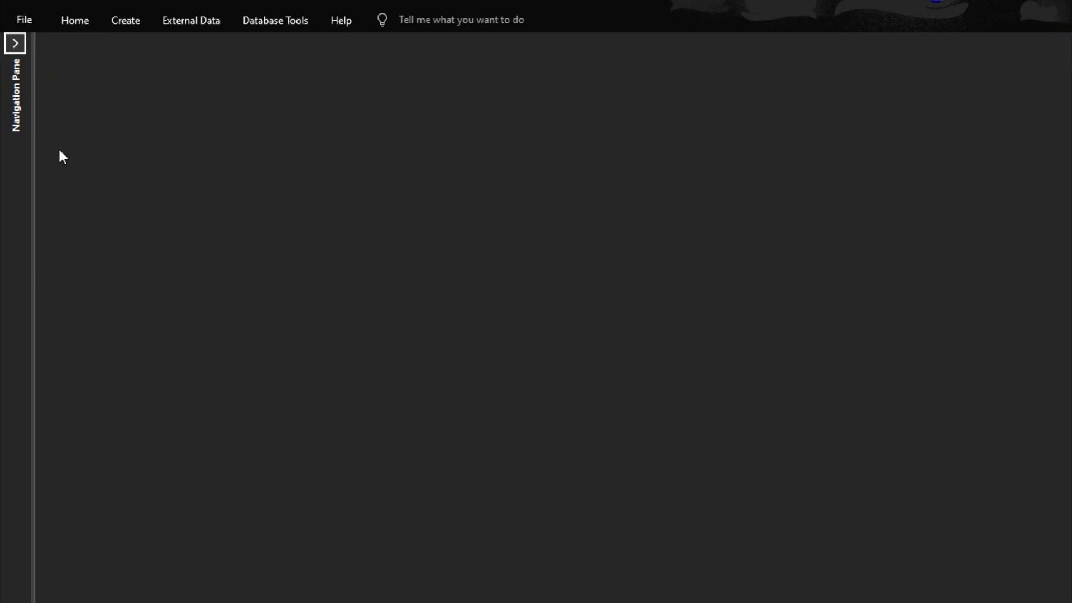
# Step: Expand the object list to show the tables and open tblScores
pyautogui.click(15, 54)
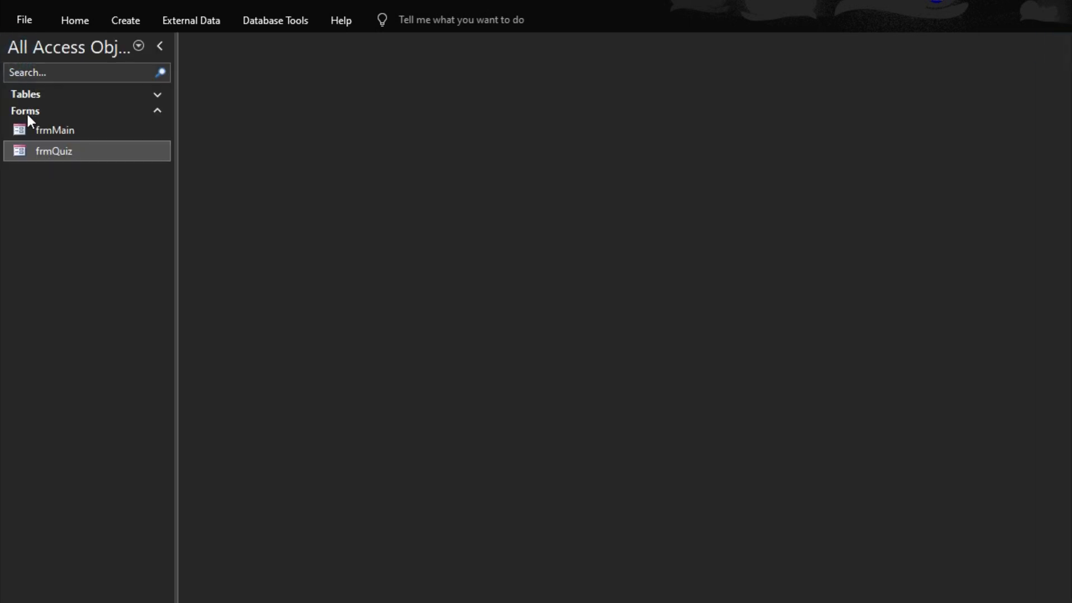
pyautogui.click(155, 93)
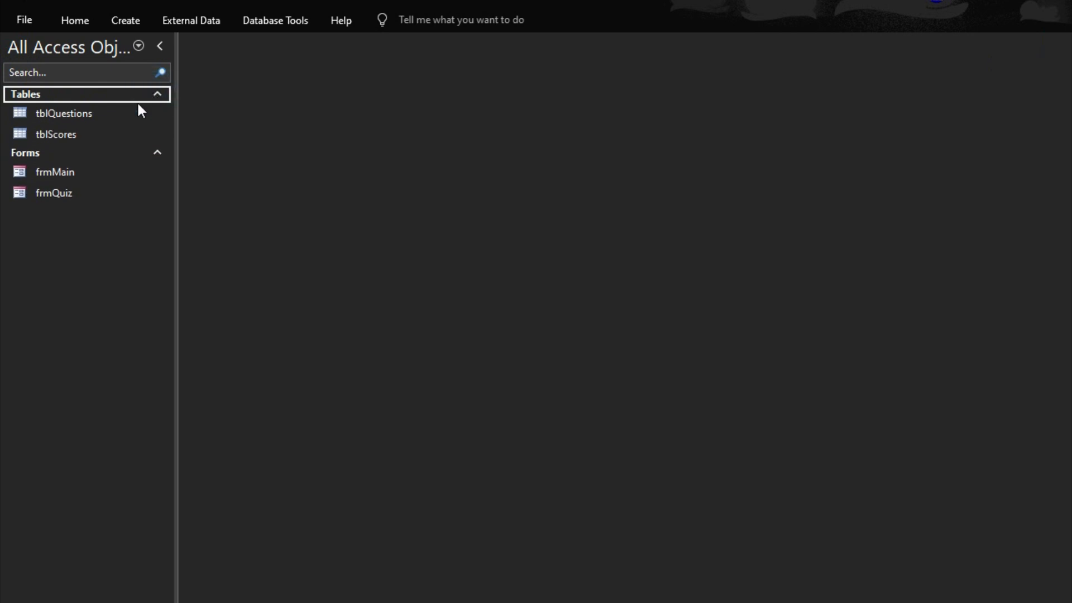
pyautogui.click(36, 136)
pyautogui.doubleClick(36, 136)
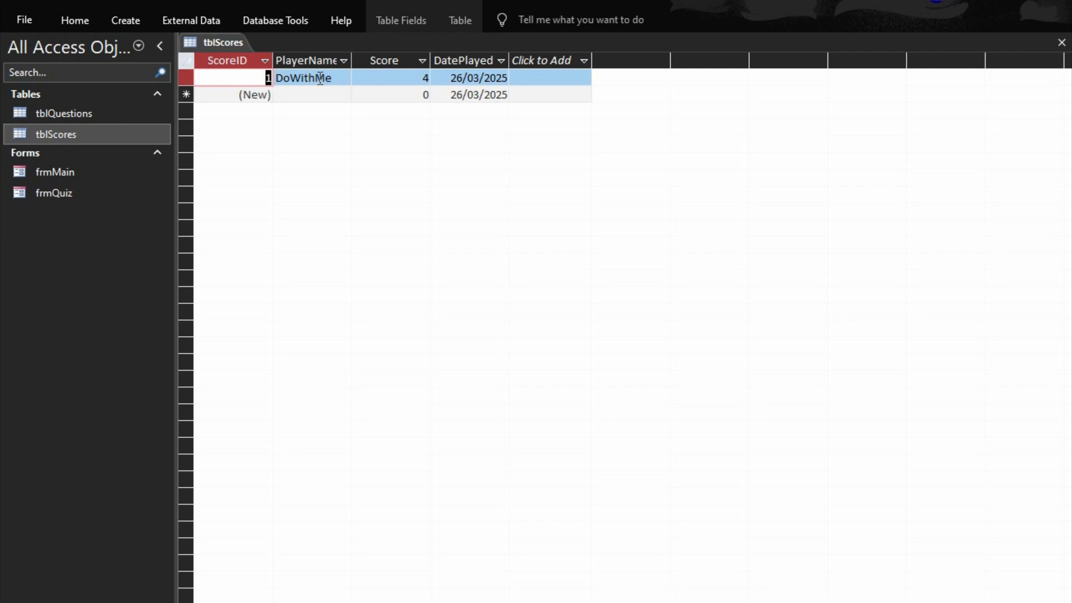
# Step: Fit the PlayerName column to its contents and close tblScores, saving the layout change
pyautogui.doubleClick(352, 61)
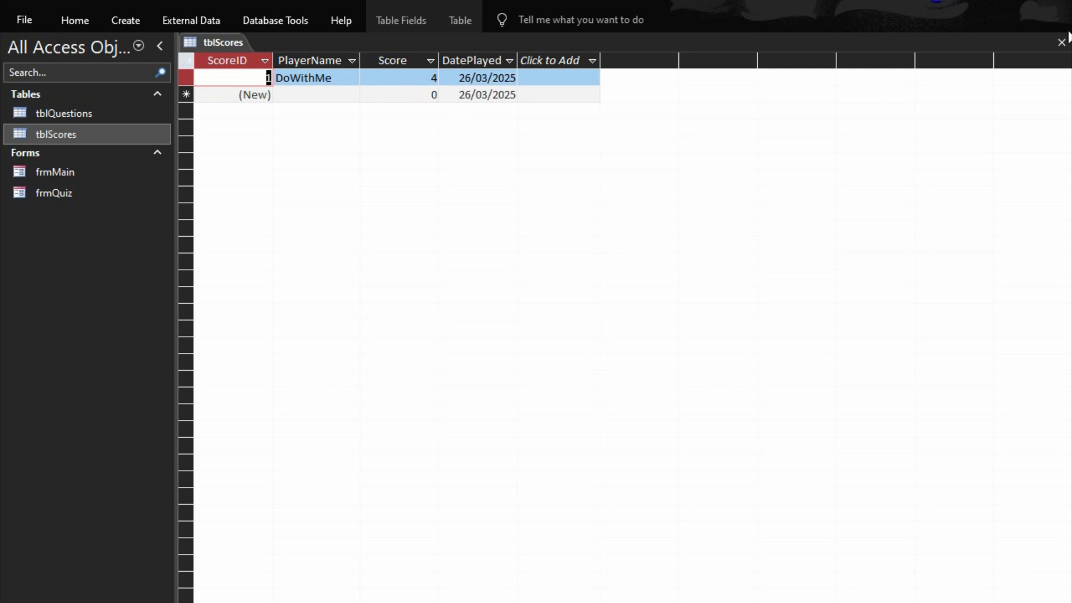
pyautogui.click(1061, 41)
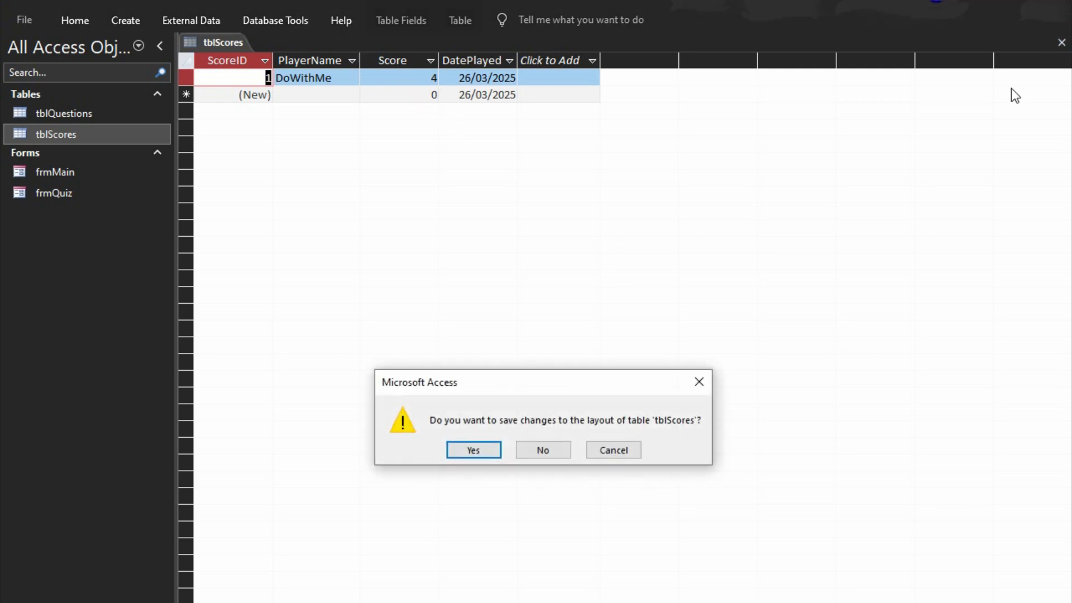
pyautogui.click(467, 453)
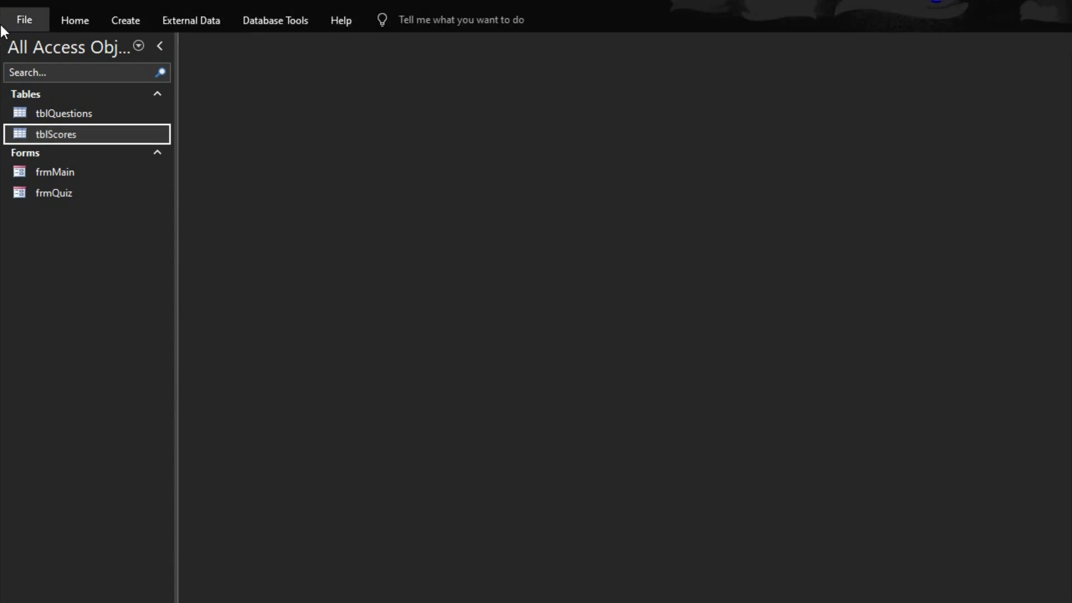
# Step: Close the current database and create a new blank database named My Quiz App
pyautogui.click(18, 24)
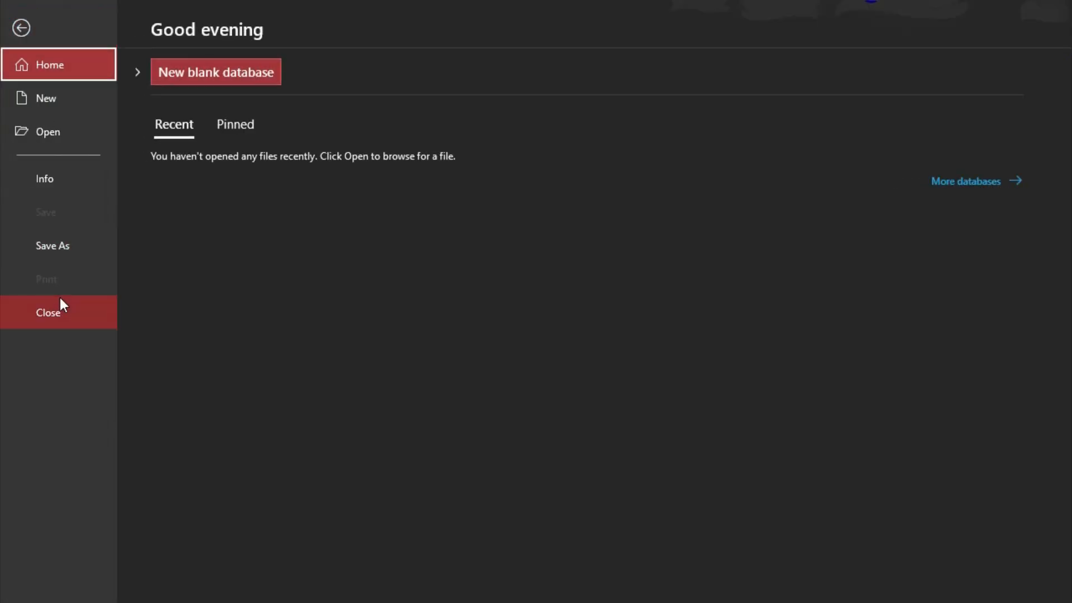
pyautogui.click(56, 310)
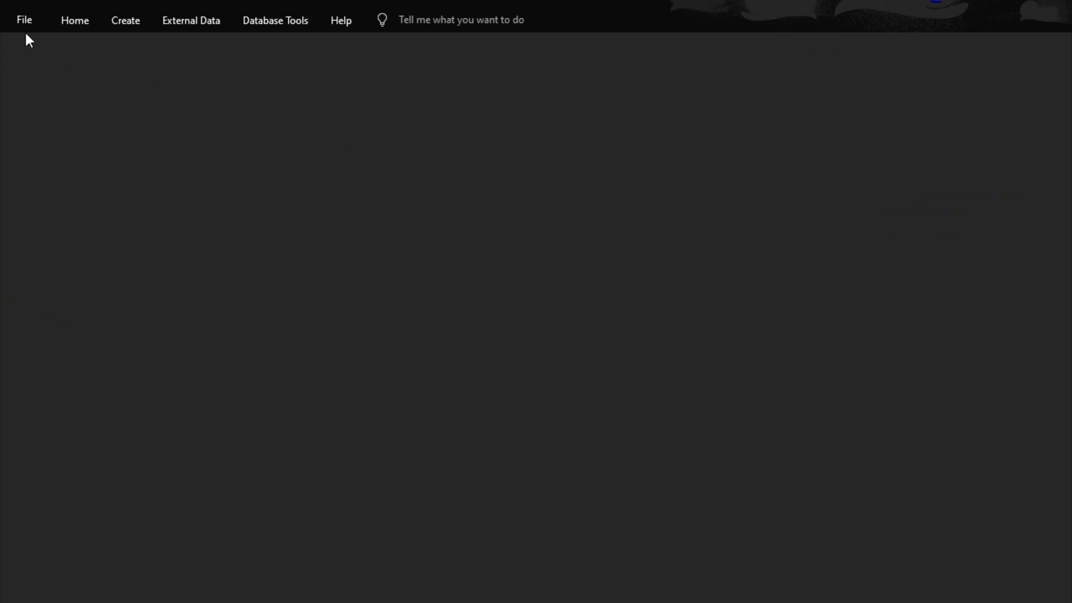
pyautogui.click(26, 20)
pyautogui.click(205, 71)
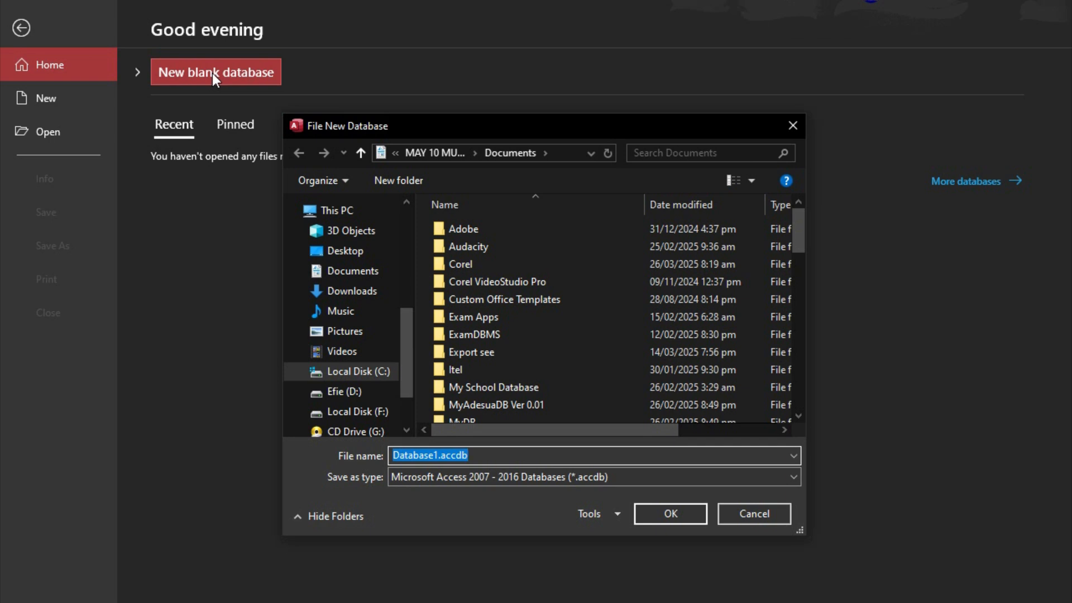
pyautogui.write('My')
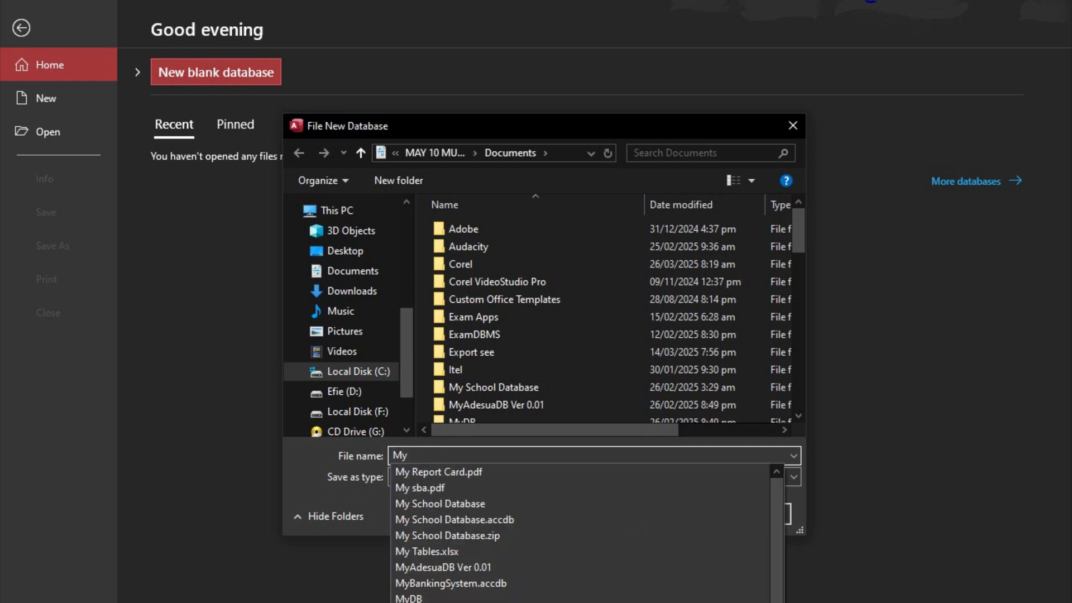
pyautogui.write(' Qui')
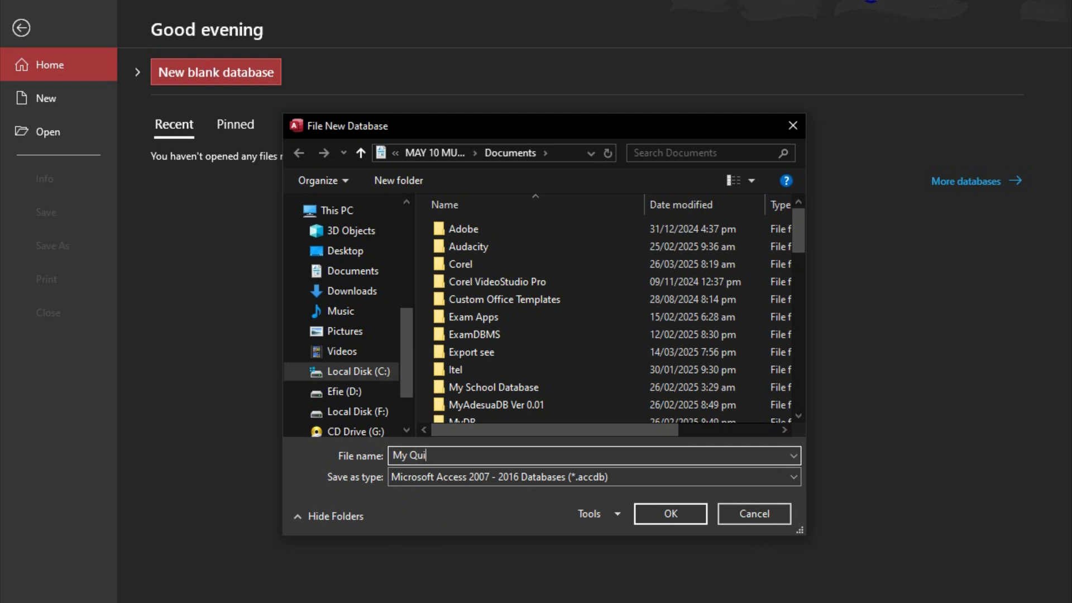
pyautogui.write('z App')
pyautogui.click(675, 508)
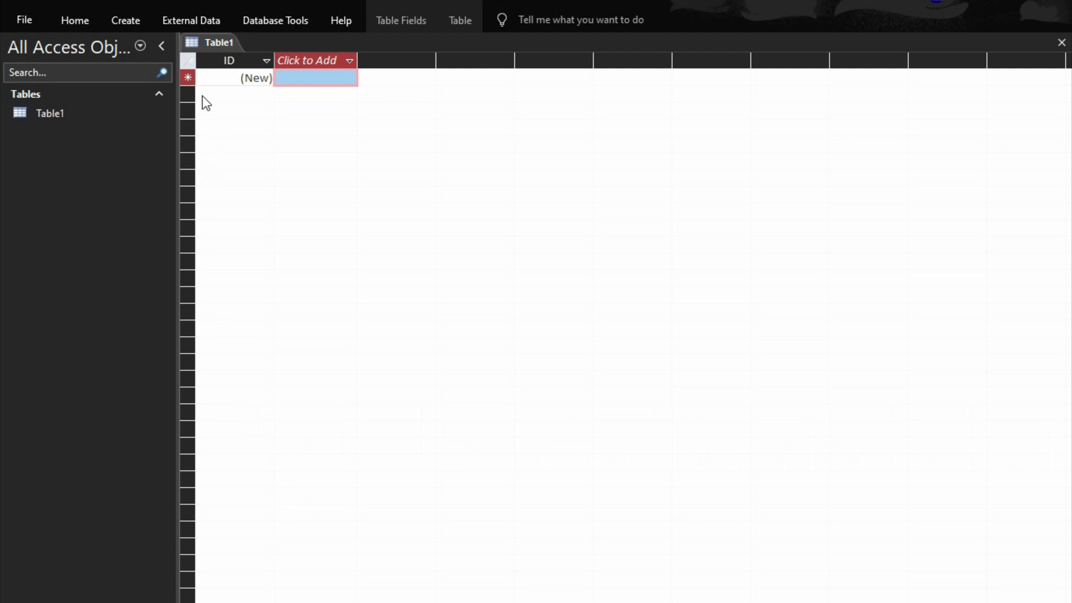
# Step: Switch the new table to Design View, saving it under the name Questions
pyautogui.click(82, 22)
pyautogui.click(33, 62)
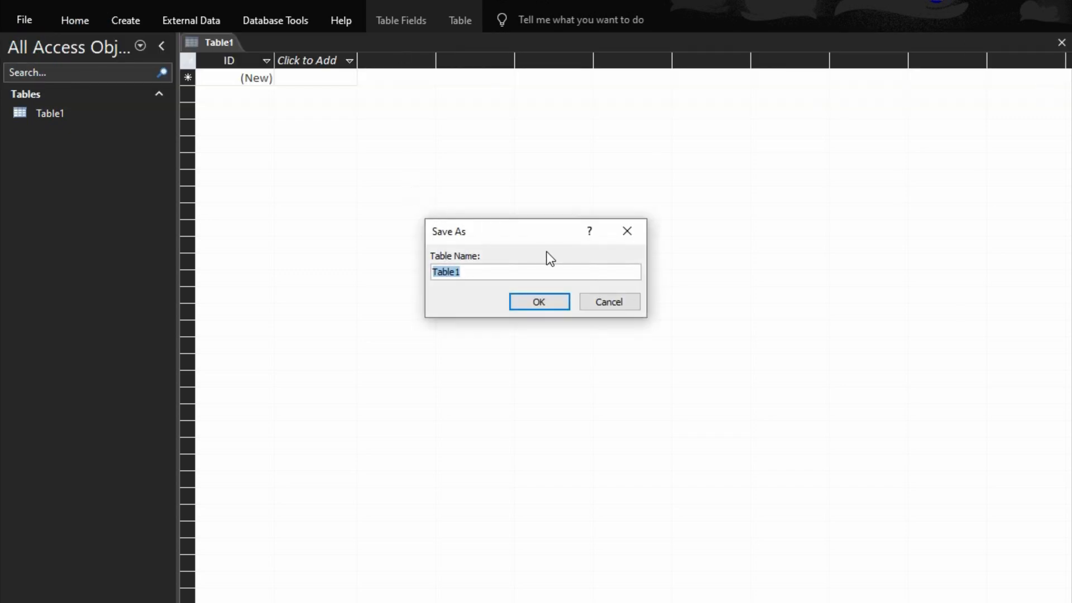
pyautogui.write('Questions')
pyautogui.click(516, 298)
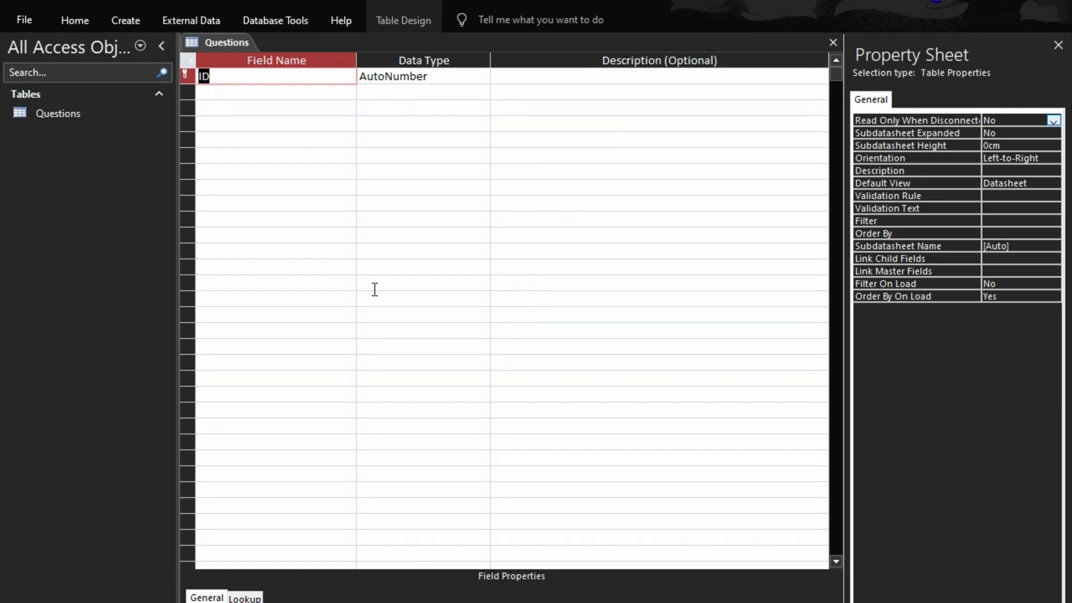
# Step: Rename the primary key field to QuestionID and add a Short Text field named QuestionText
pyautogui.write('QuestionID')
pyautogui.press('Down')
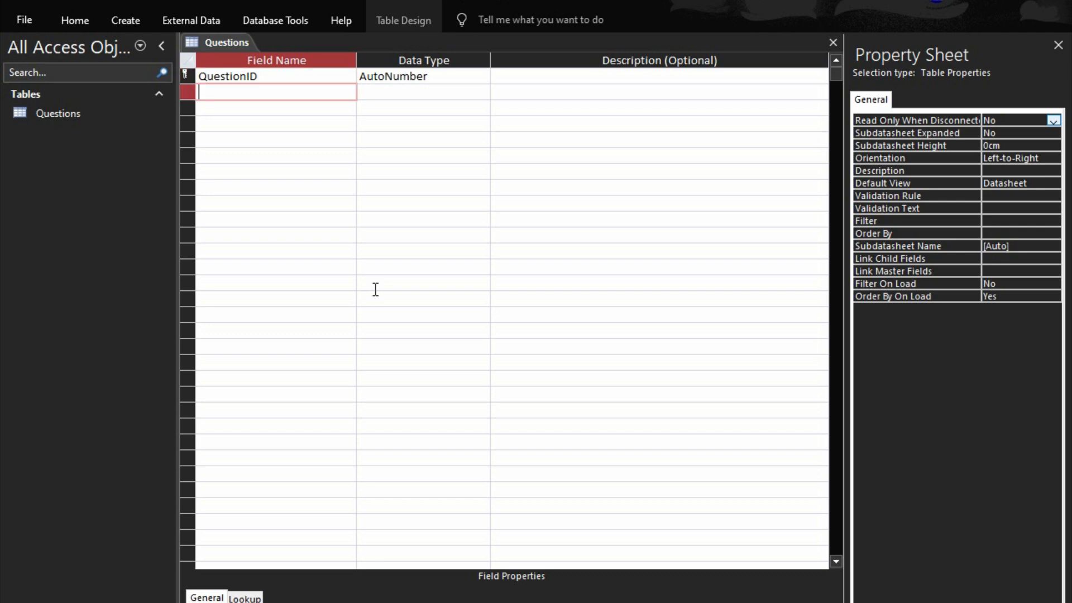
pyautogui.write('QuestionText')
pyautogui.press('Tab')
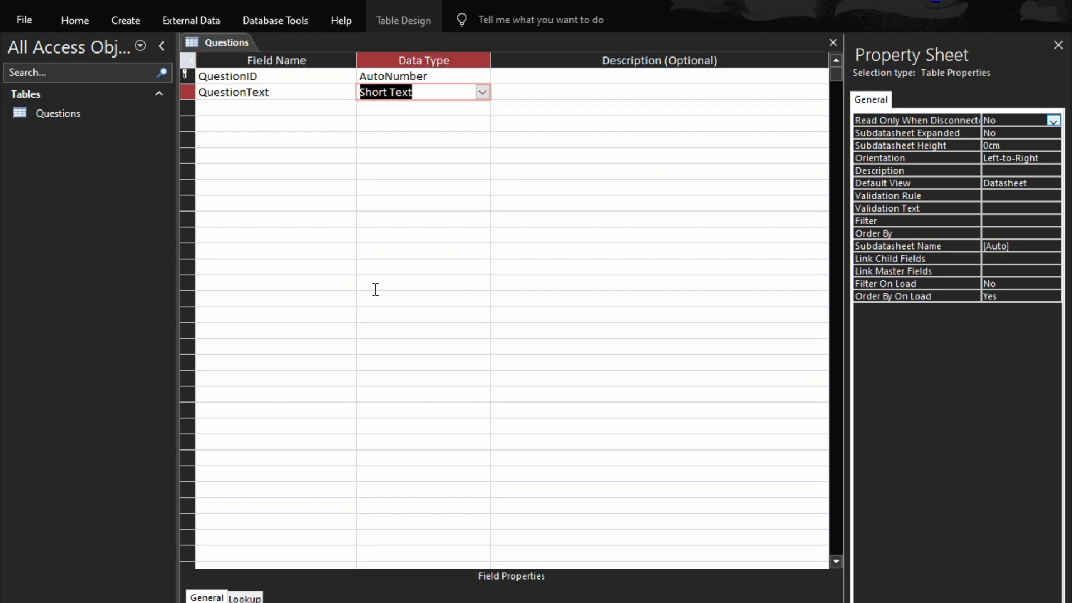
pyautogui.press('Tab')
pyautogui.press('Tab')
# Step: Add two Short Text fields named Option1 and Option2 below QuestionText
pyautogui.write('Option 1')
pyautogui.press('BackSpace')
pyautogui.press('BackSpace')
pyautogui.write('1')
pyautogui.press('Tab')
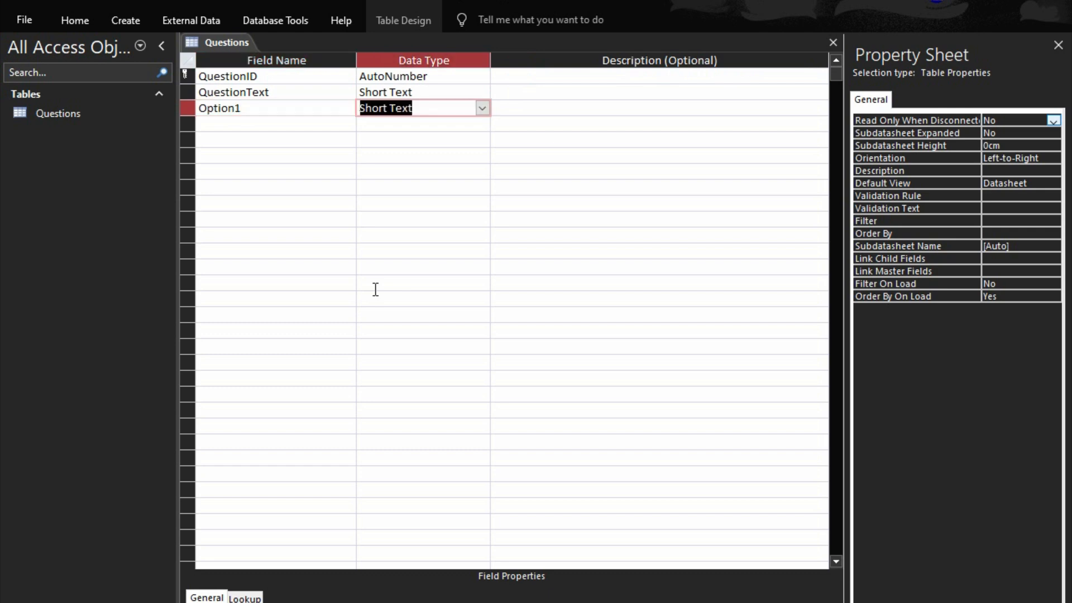
pyautogui.press('Tab')
pyautogui.press('Tab')
pyautogui.write('O')
pyautogui.press('BackSpace')
pyautogui.write('Option2')
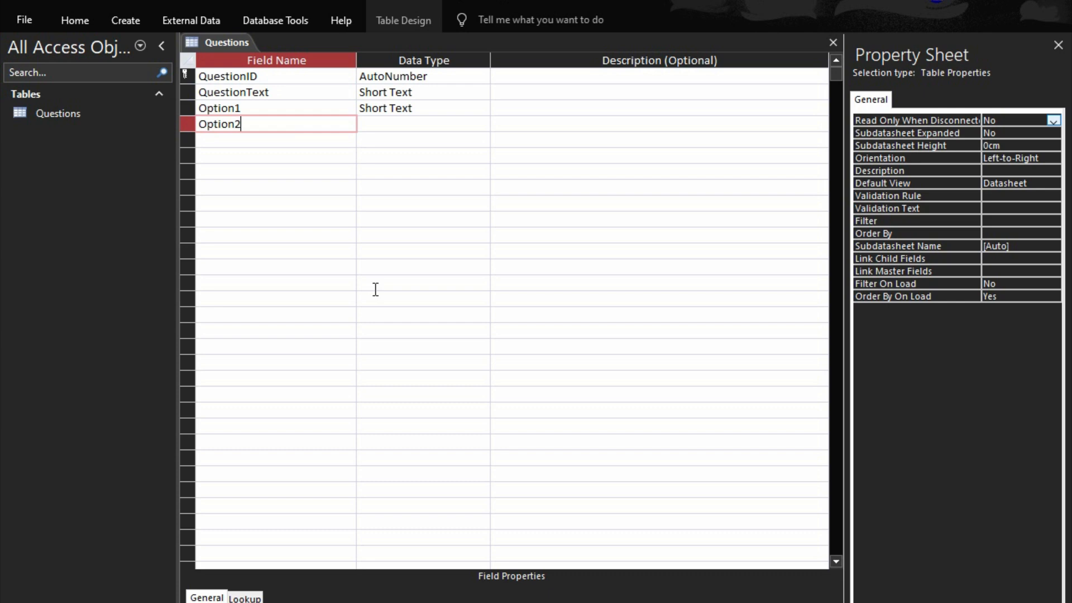
pyautogui.press('Down')
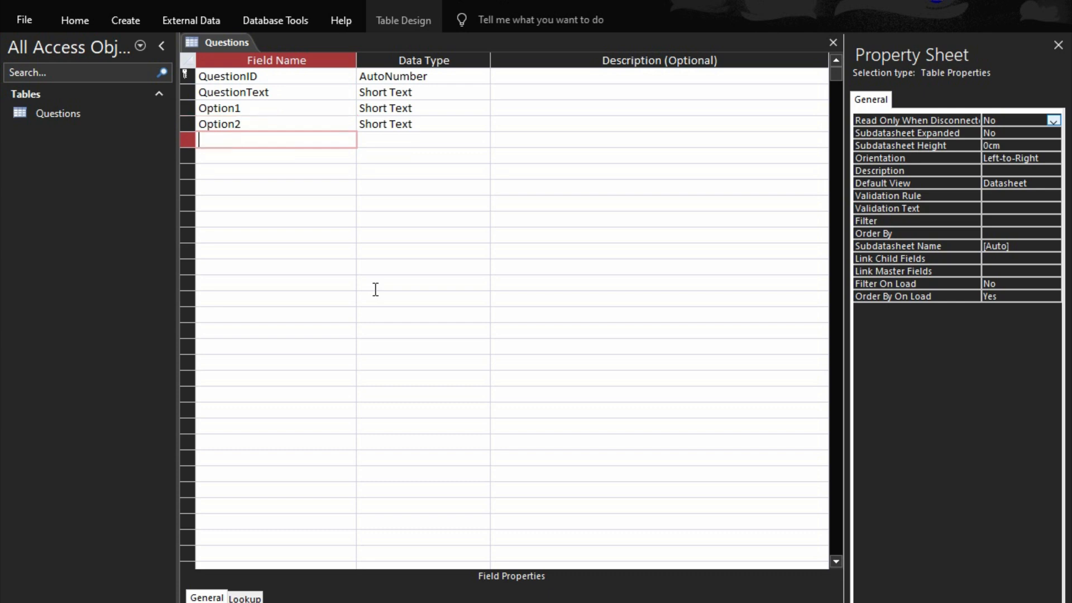
# Step: Add Short Text fields named Option3, Option4 and CorrectAnswer below Option2
pyautogui.write('Ori')
pyautogui.press('BackSpace')
pyautogui.press('BackSpace')
pyautogui.write('pt')
pyautogui.press('BackSpace')
pyautogui.write('tion3')
pyautogui.press('Down')
pyautogui.write('Option')
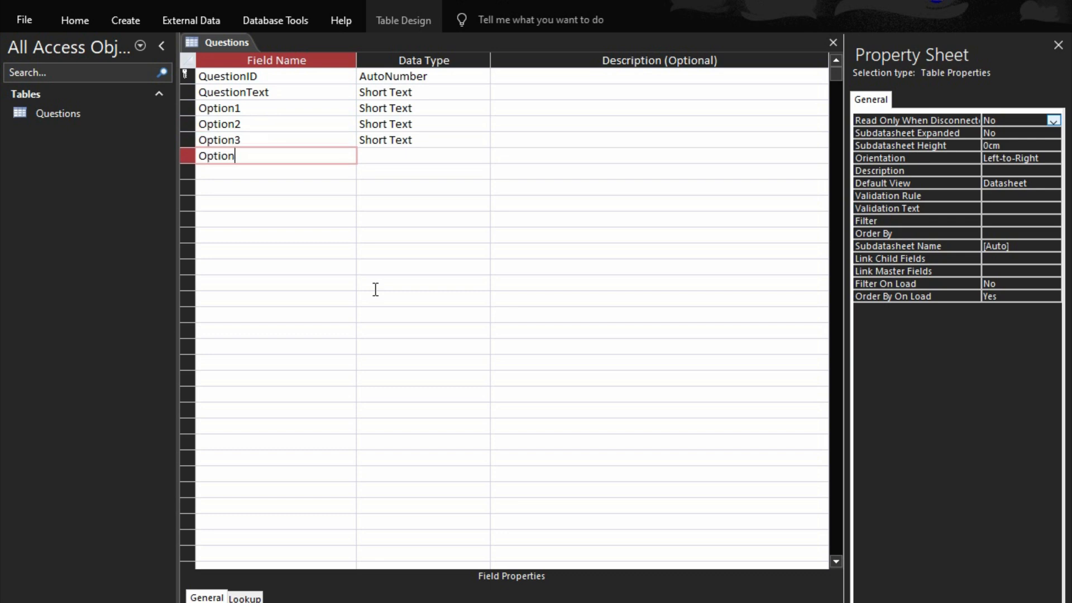
pyautogui.write('4')
pyautogui.press('Down')
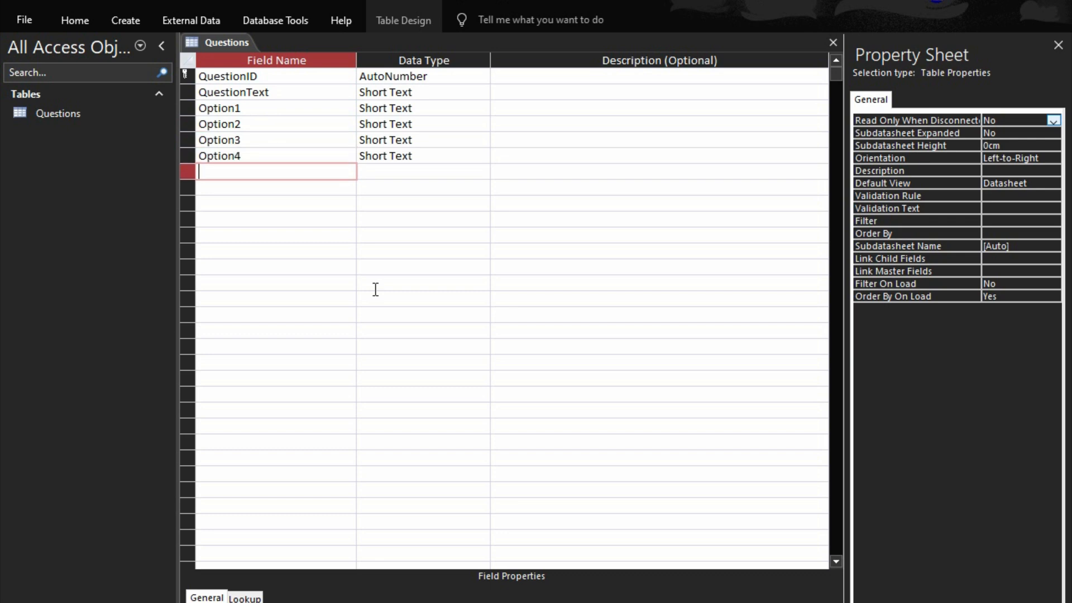
pyautogui.write('CorrectAnswer')
pyautogui.press('Tab')
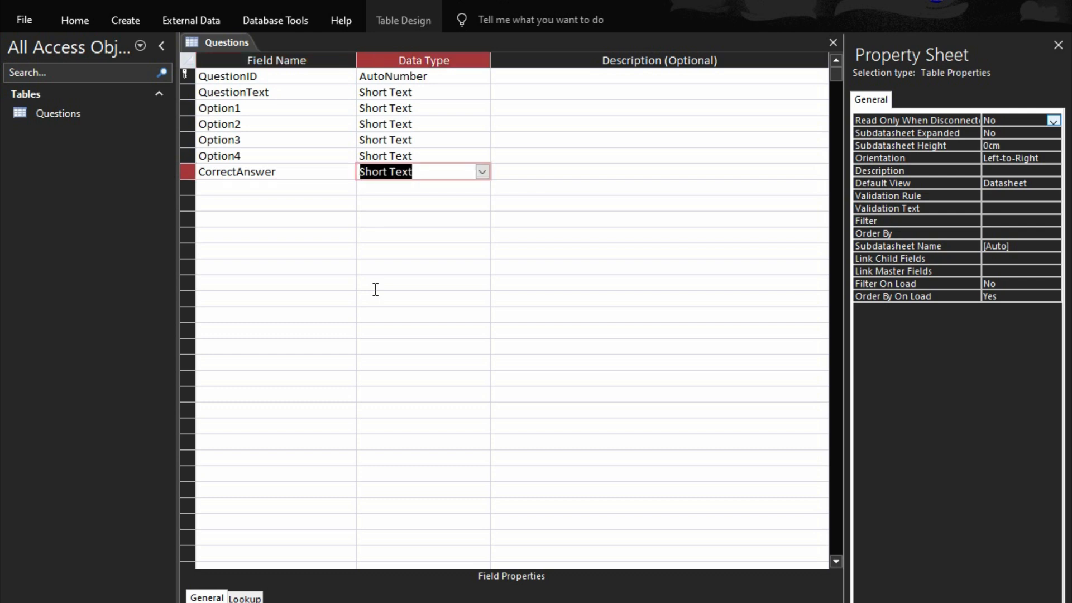
# Step: Set the CorrectAnswer field's data type to Number, saving and closing the Questions table
pyautogui.write('1')
pyautogui.press('BackSpace')
pyautogui.write('N')
pyautogui.press('Tab')
pyautogui.press('Tab')
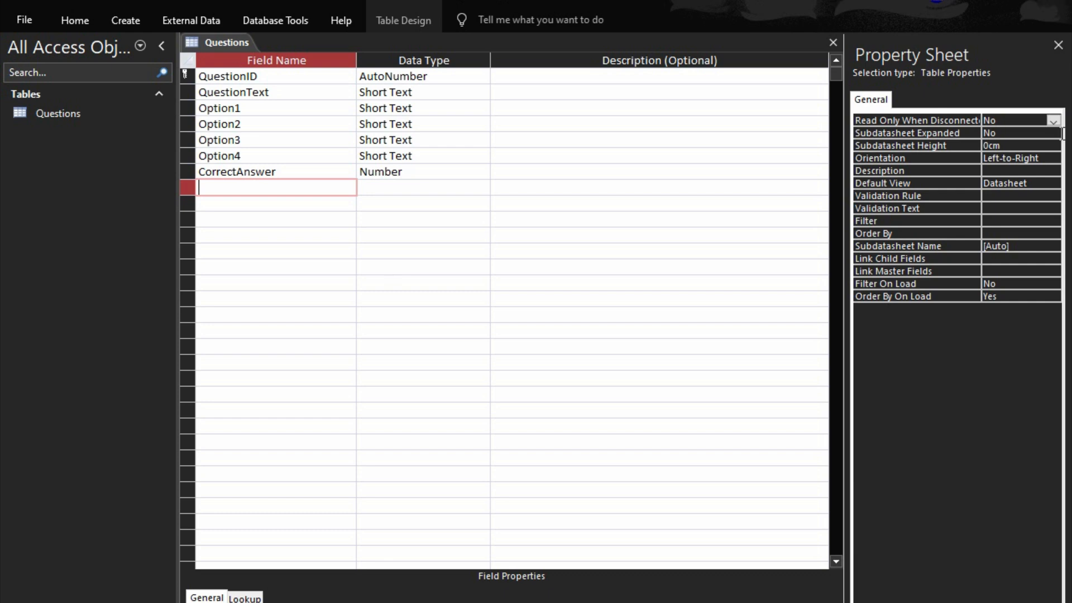
pyautogui.click(833, 43)
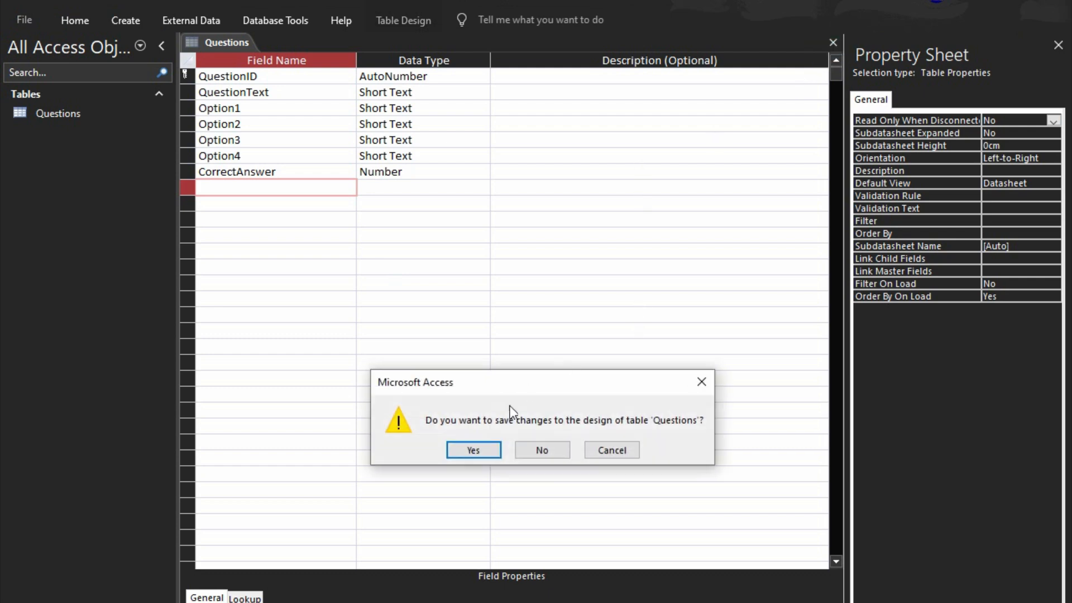
pyautogui.click(493, 453)
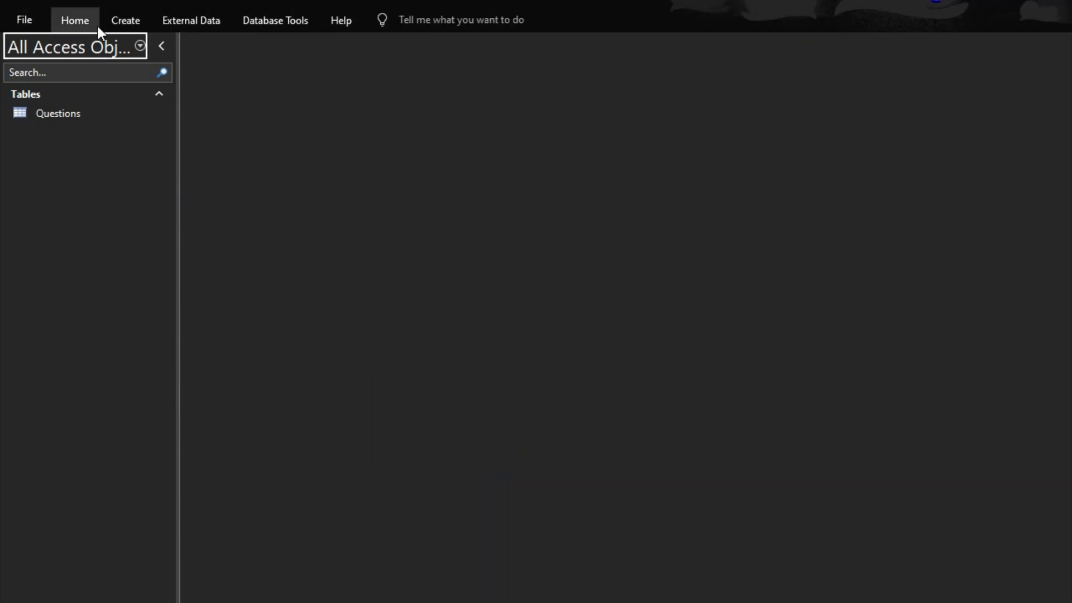
# Step: Create a new table and switch it to Design View, saving it under the name Scores
pyautogui.click(120, 17)
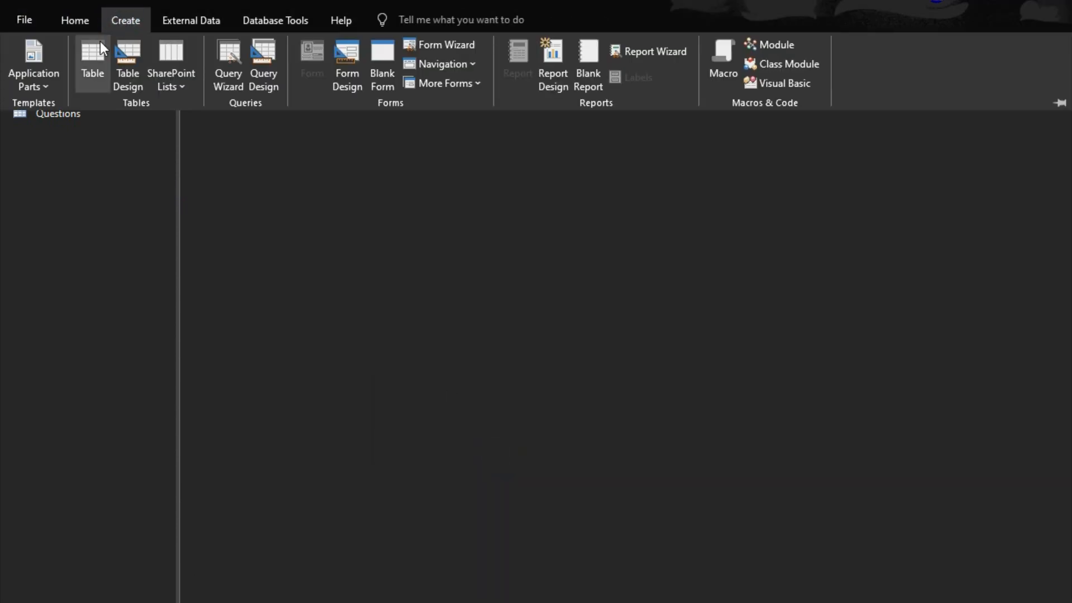
pyautogui.click(81, 63)
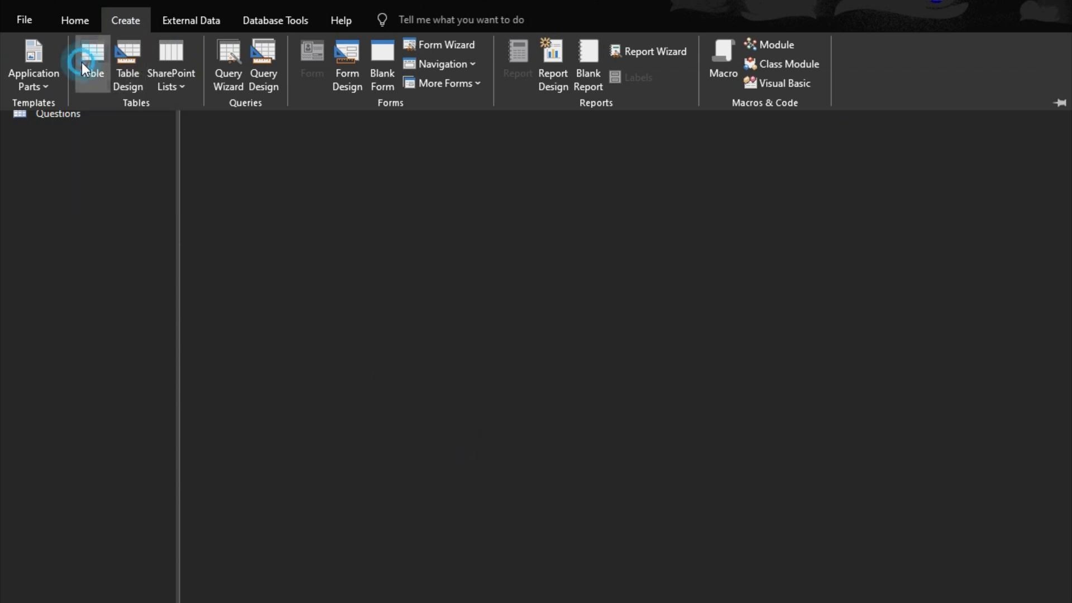
pyautogui.click(74, 22)
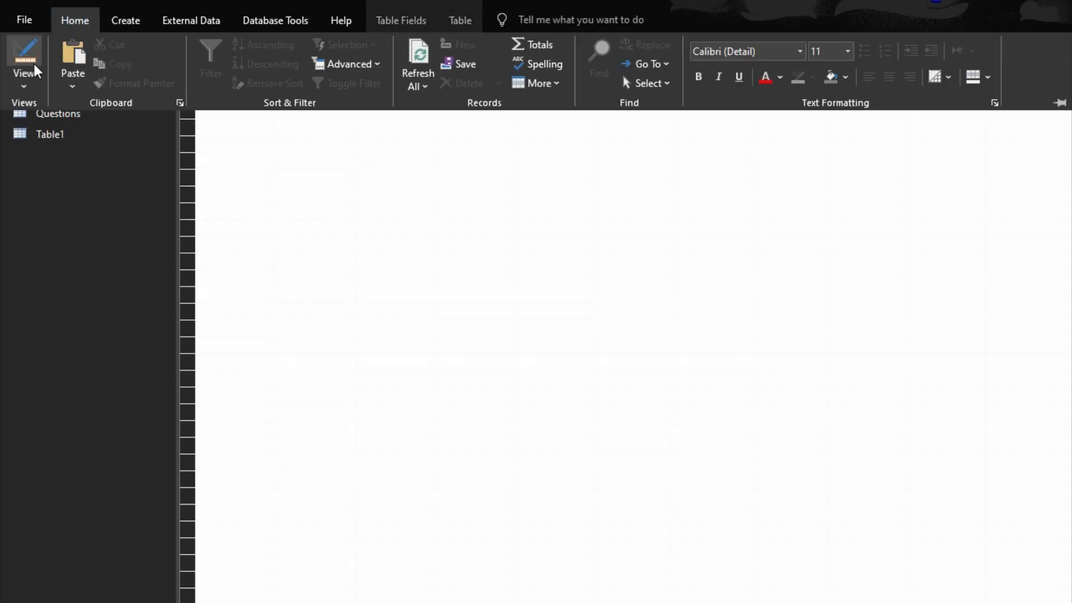
pyautogui.click(33, 60)
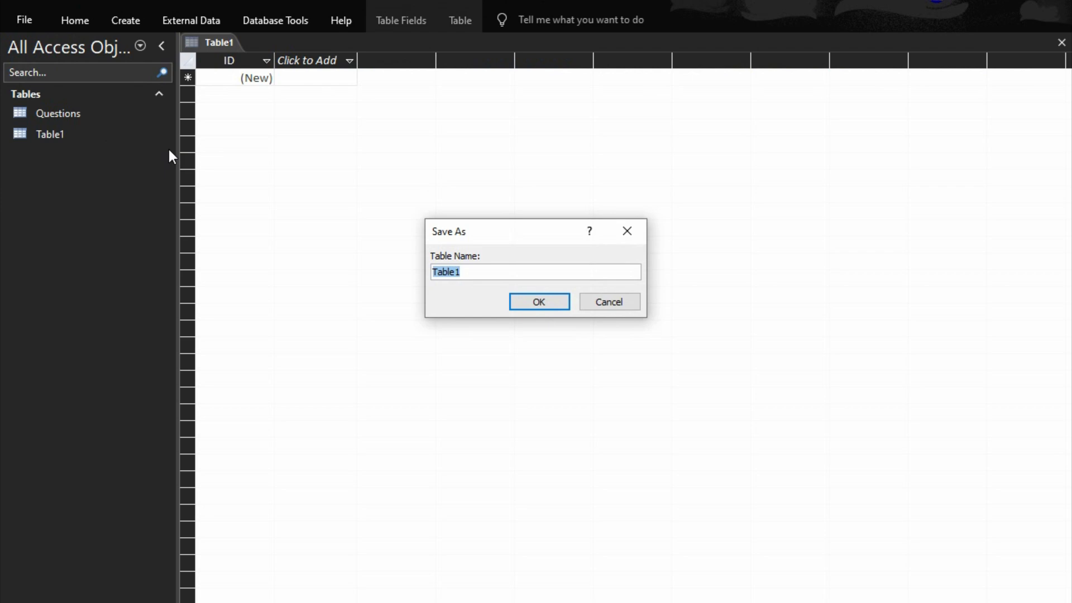
pyautogui.write('Que')
pyautogui.press('BackSpace')
pyautogui.press('BackSpace')
pyautogui.press('BackSpace')
pyautogui.write('Scores')
pyautogui.click(533, 302)
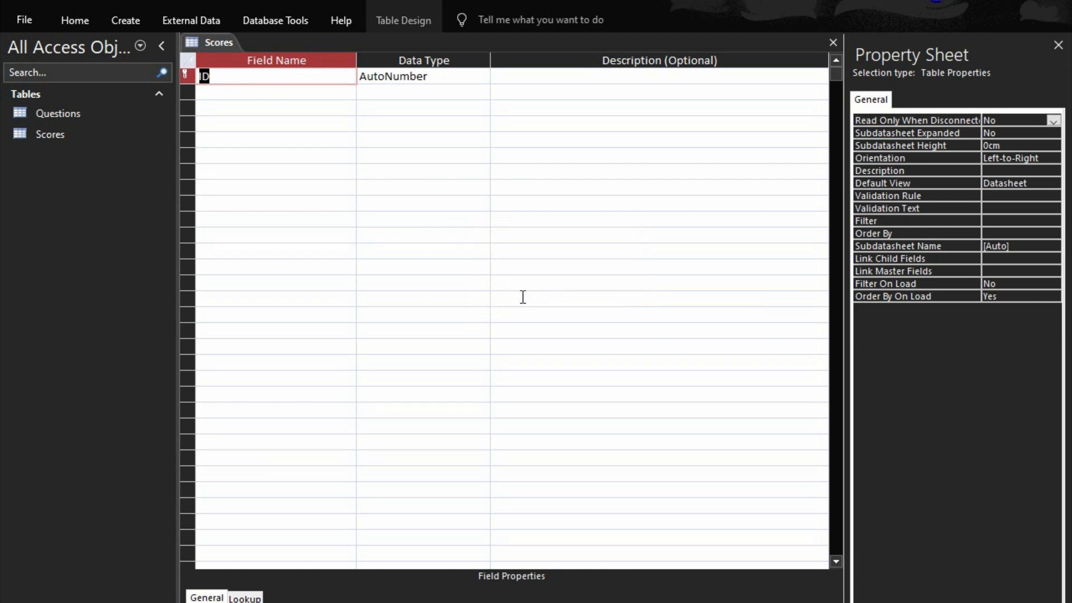
# Step: Rename the primary key field to ScoreID and add a Short Text field named StudentName
pyautogui.write('ScoreID')
pyautogui.press('Down')
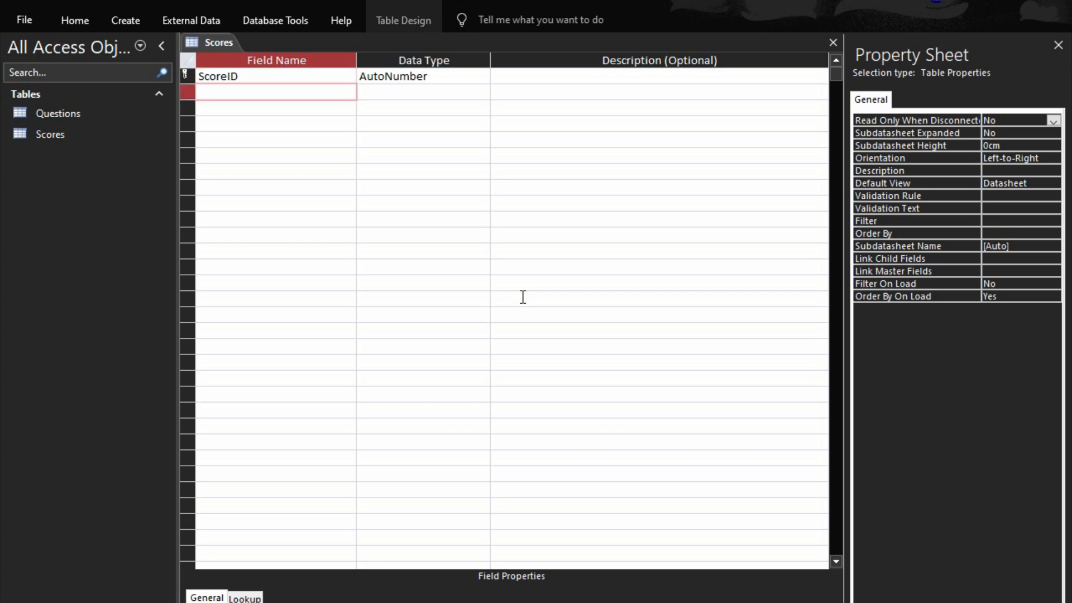
pyautogui.write('StudentIName')
pyautogui.press('Down')
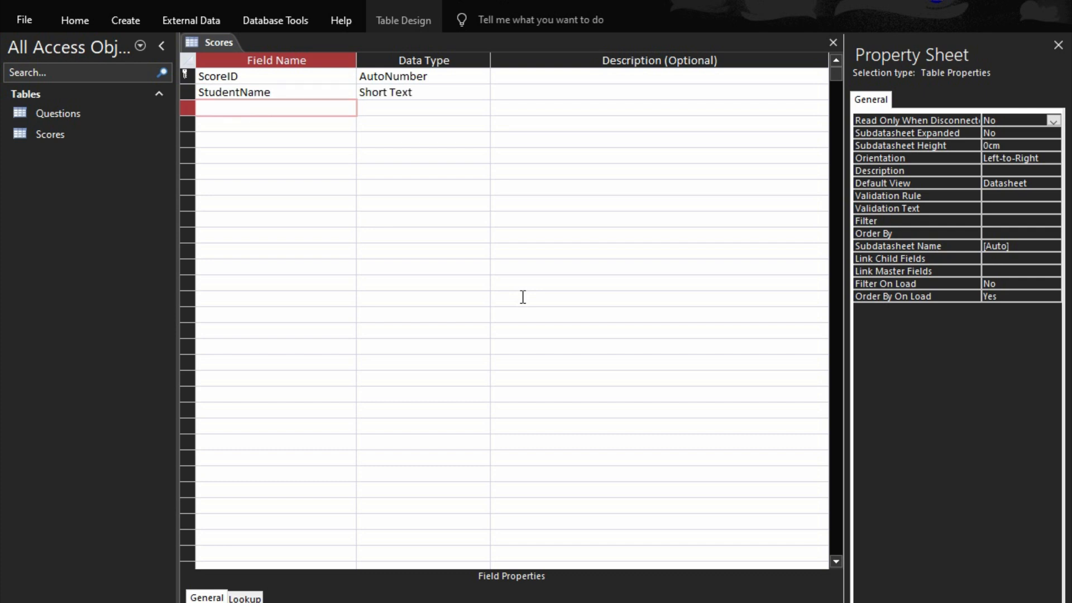
# Step: Add a Number field named Score below StudentName
pyautogui.write('Score')
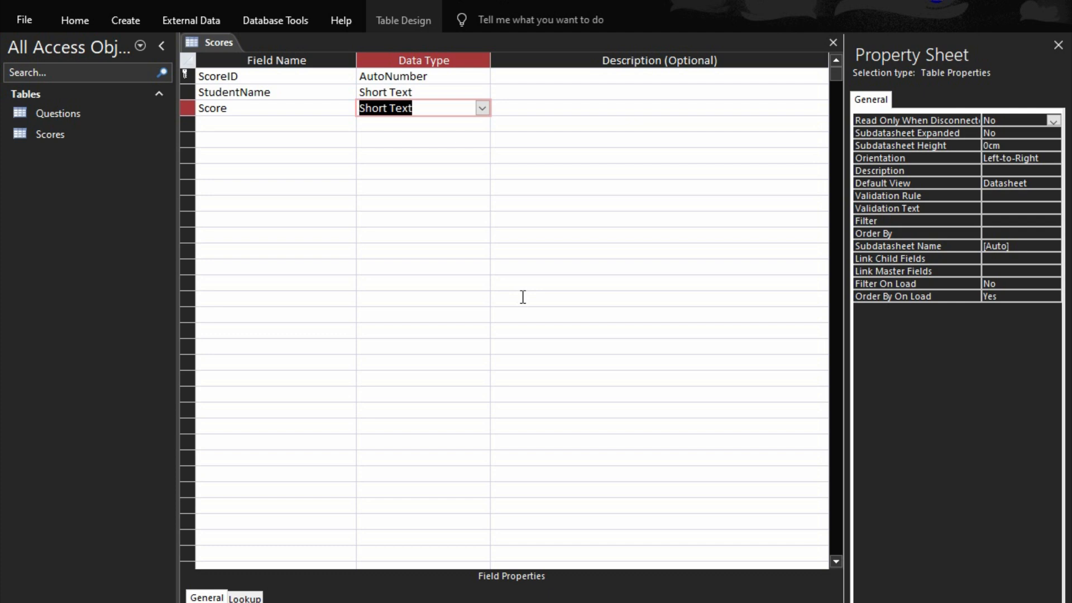
pyautogui.write('Number')
pyautogui.press('Down')
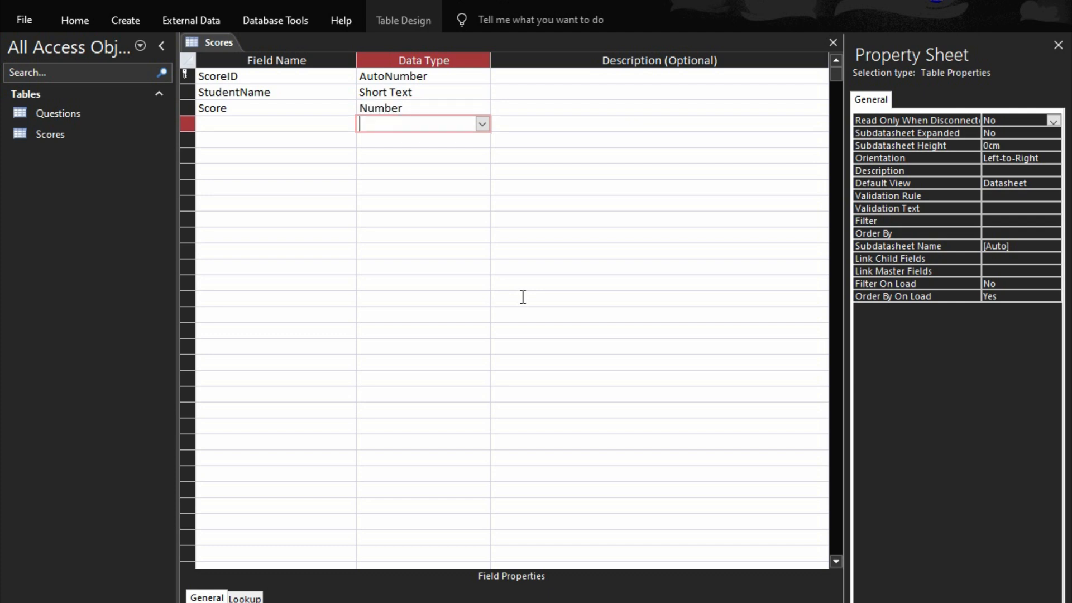
pyautogui.press('Left')
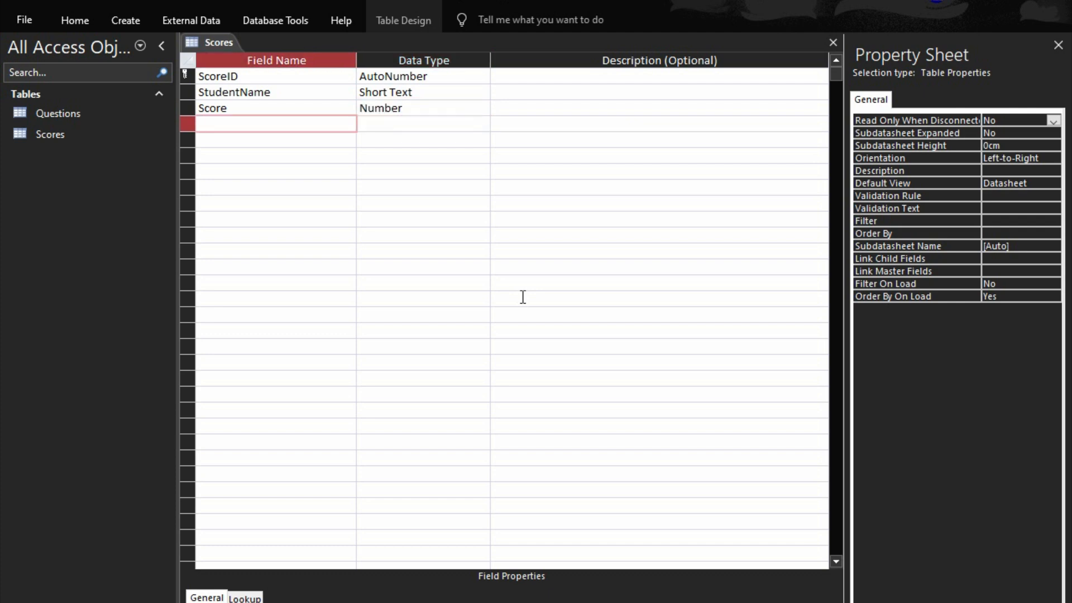
# Step: Add a Date/Time field named QuizDate below Score, saving and closing the Scores table
pyautogui.write('Date')
pyautogui.press('Tab')
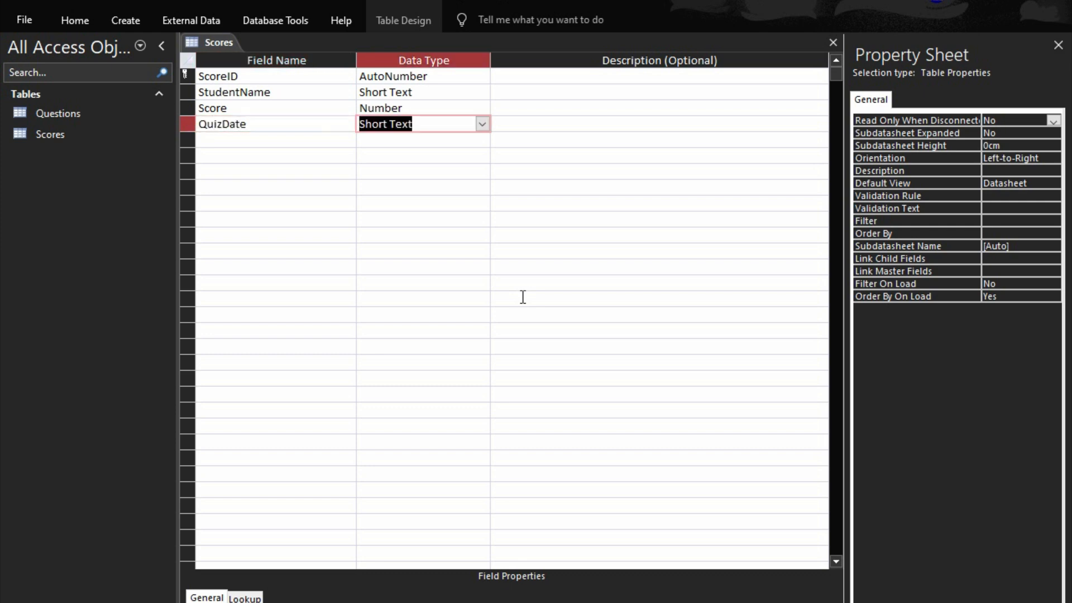
pyautogui.write('Date/Time')
pyautogui.press('Down')
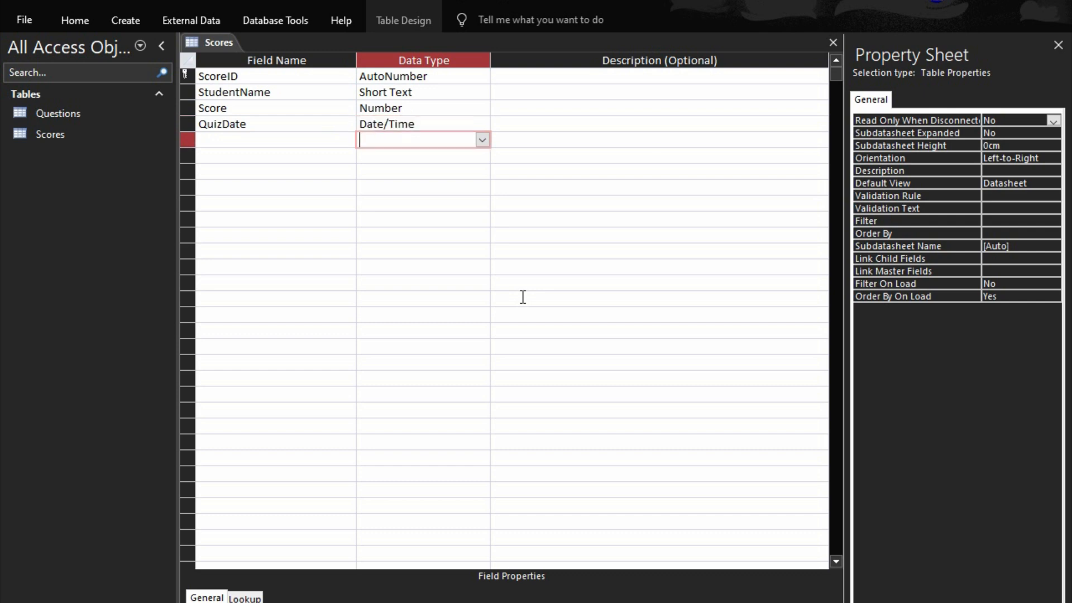
pyautogui.click(833, 42)
pyautogui.click(469, 450)
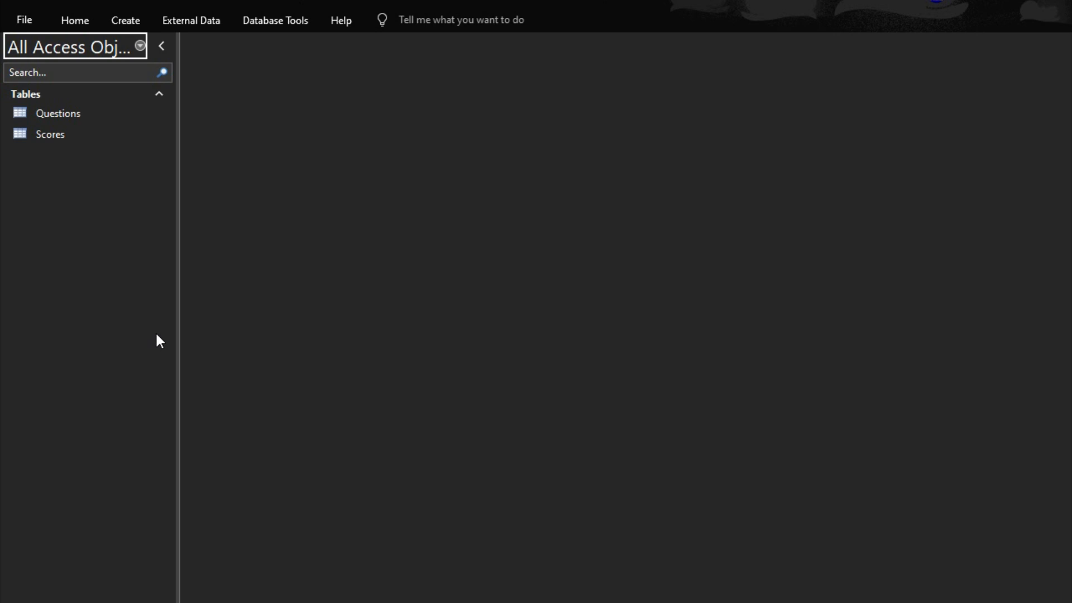
# Step: Keep the ribbon permanently expanded and create a new form in Design View
pyautogui.click(124, 15)
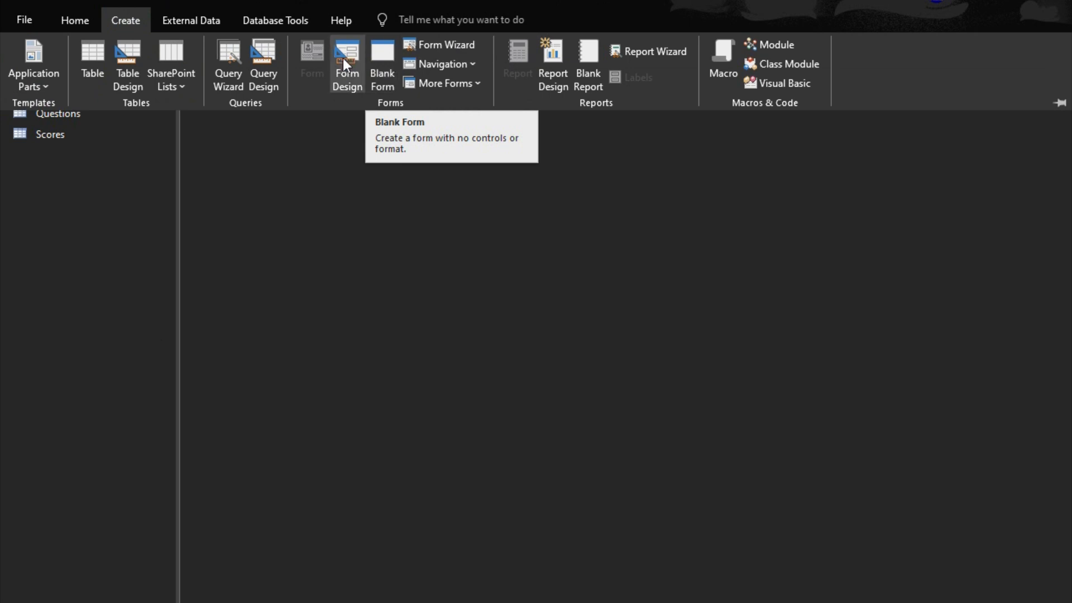
pyautogui.click(1064, 103)
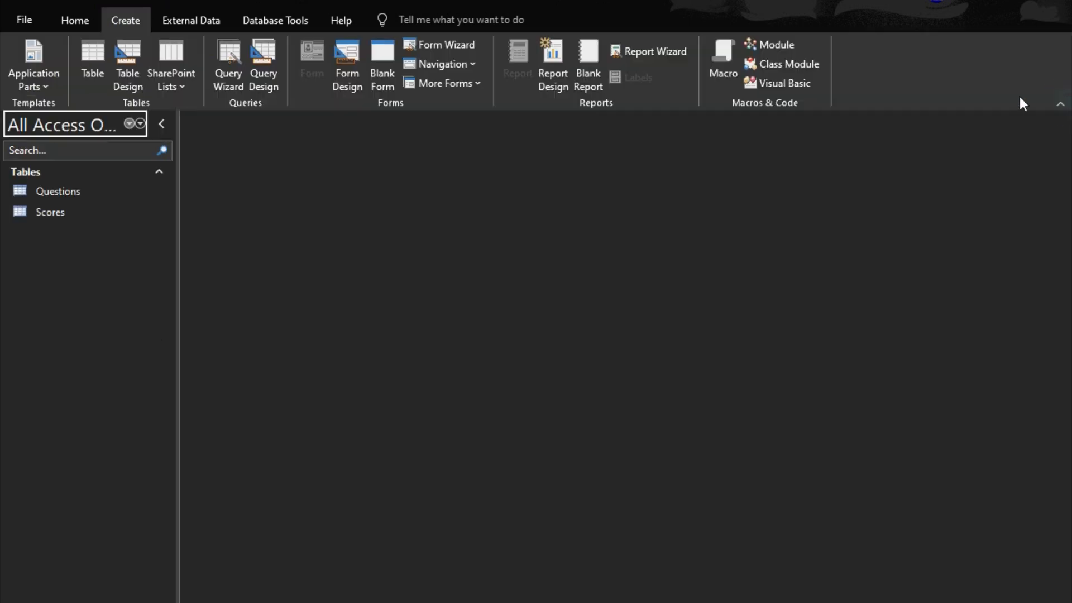
pyautogui.click(350, 52)
# Step: Set the form's record source to the Questions table
pyautogui.click(905, 204)
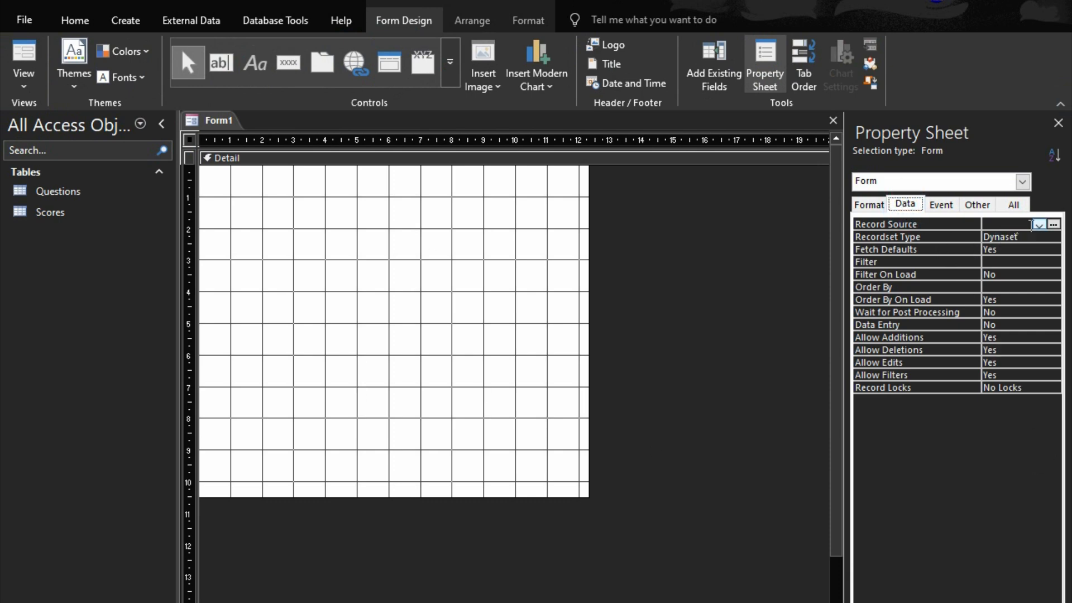
pyautogui.click(1039, 224)
pyautogui.click(1031, 234)
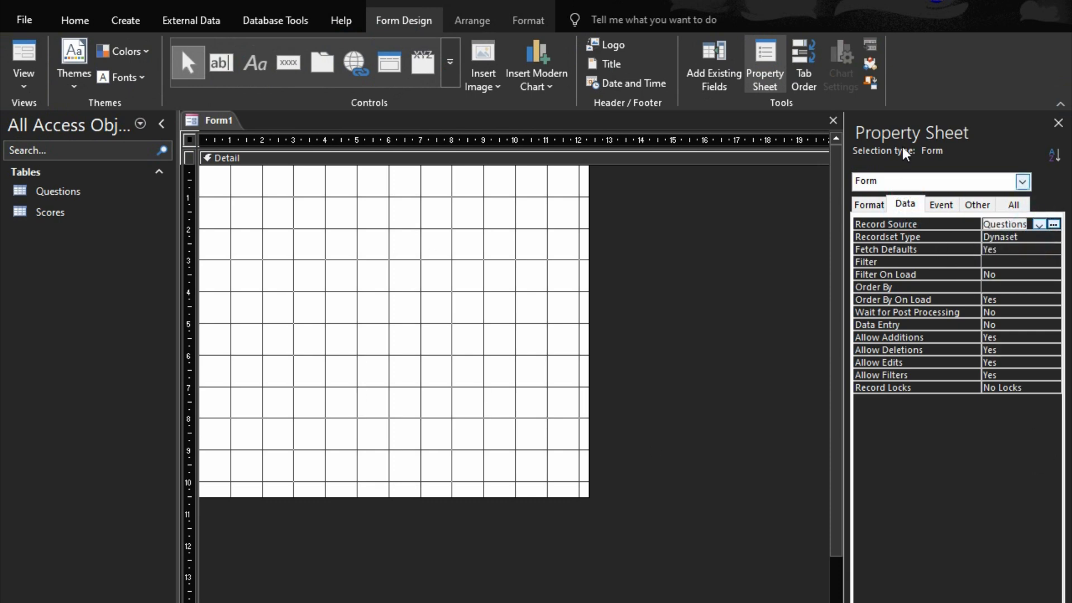
# Step: Add all seven Questions fields to the form, from QuestionID and QuestionText through Option1 to Option4 and CorrectAnswer
pyautogui.click(716, 70)
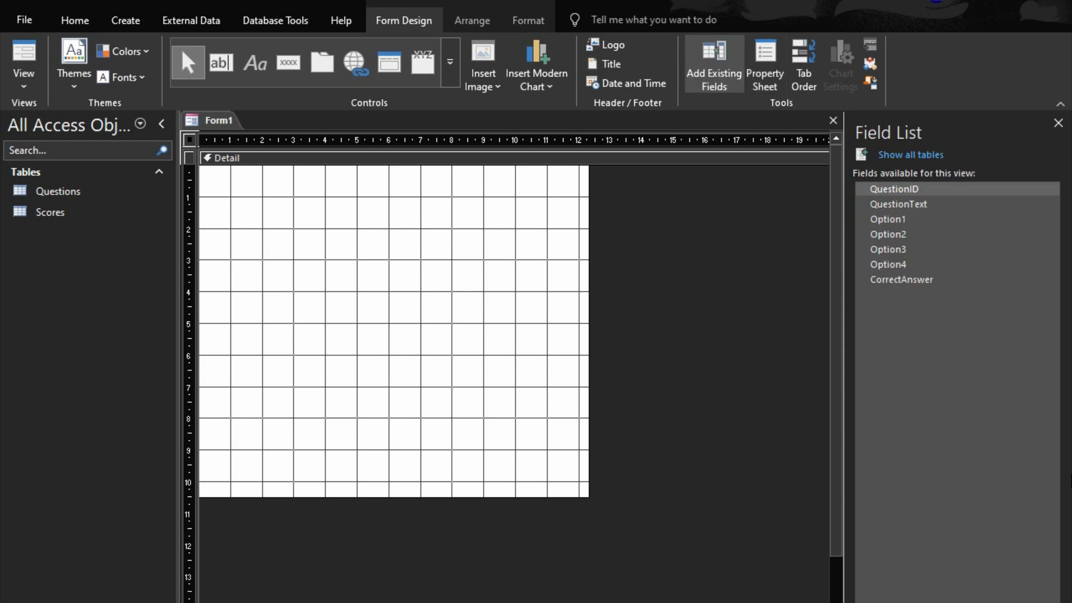
pyautogui.doubleClick(916, 190)
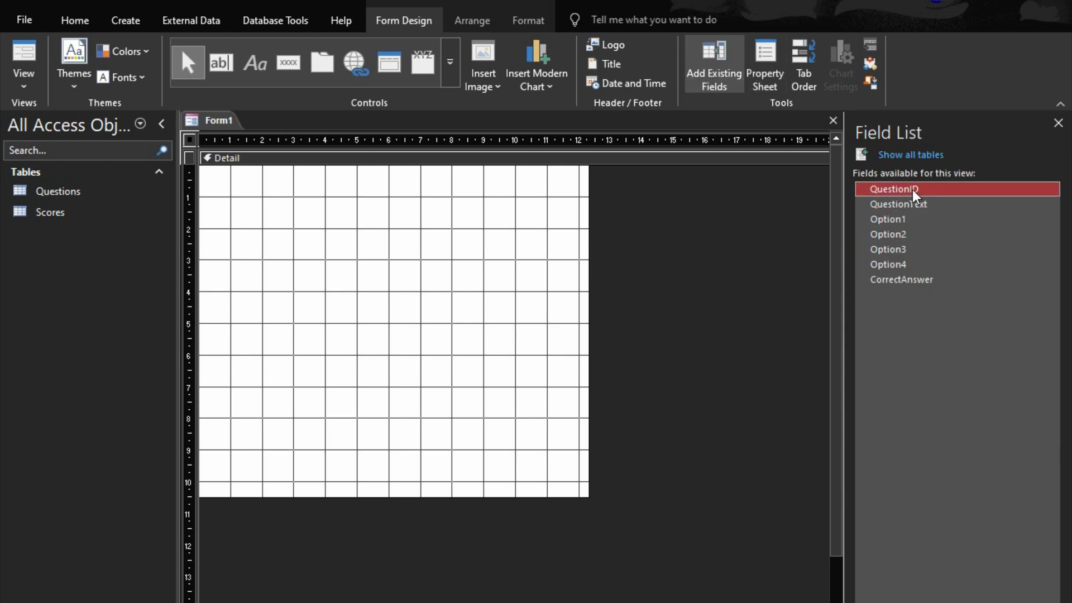
pyautogui.doubleClick(913, 205)
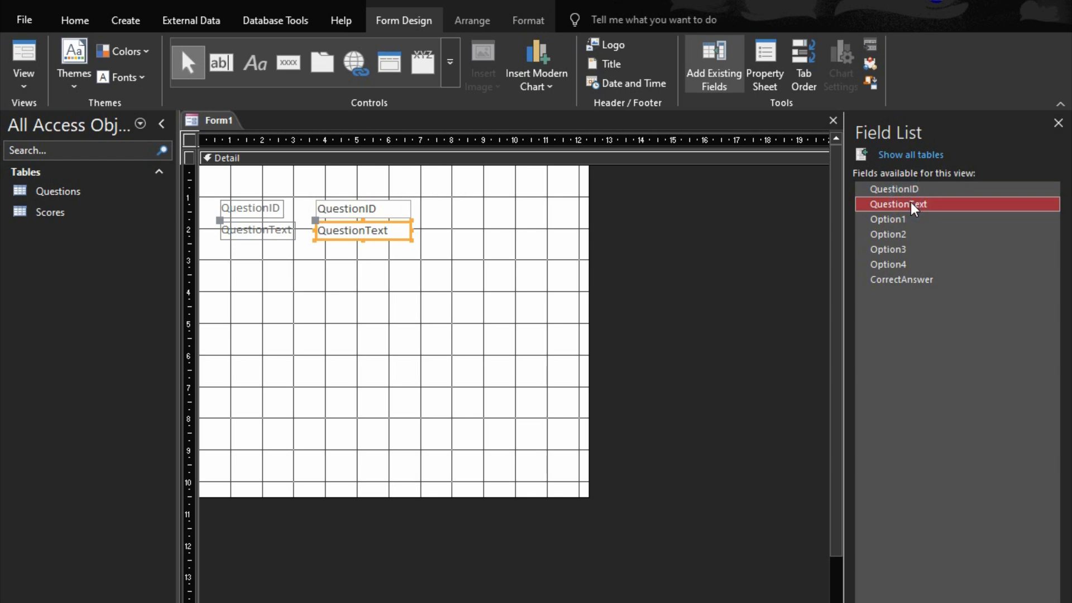
pyautogui.doubleClick(887, 221)
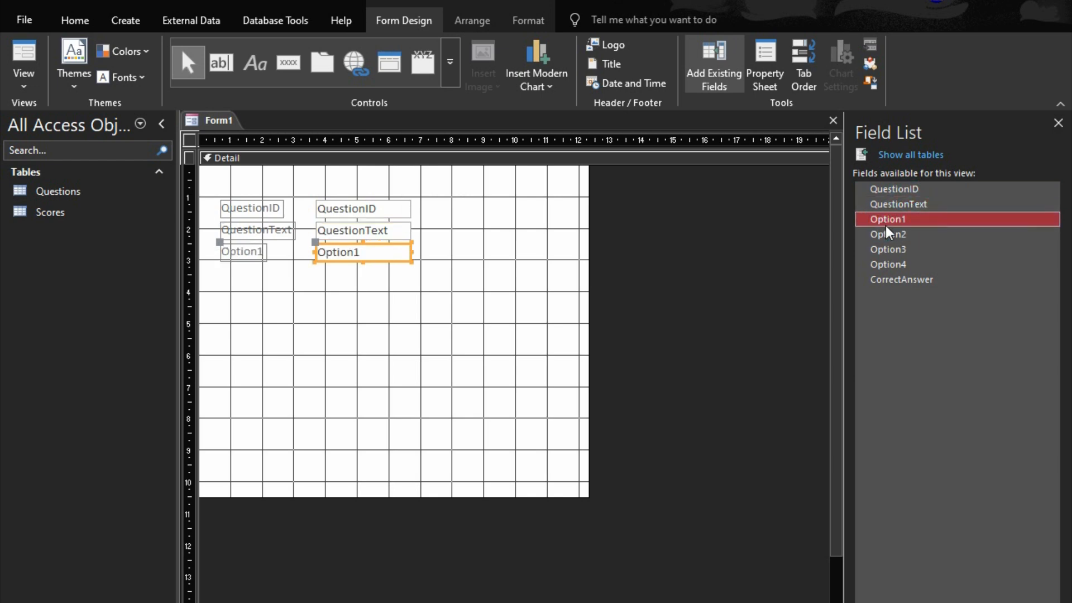
pyautogui.doubleClick(888, 235)
pyautogui.doubleClick(888, 249)
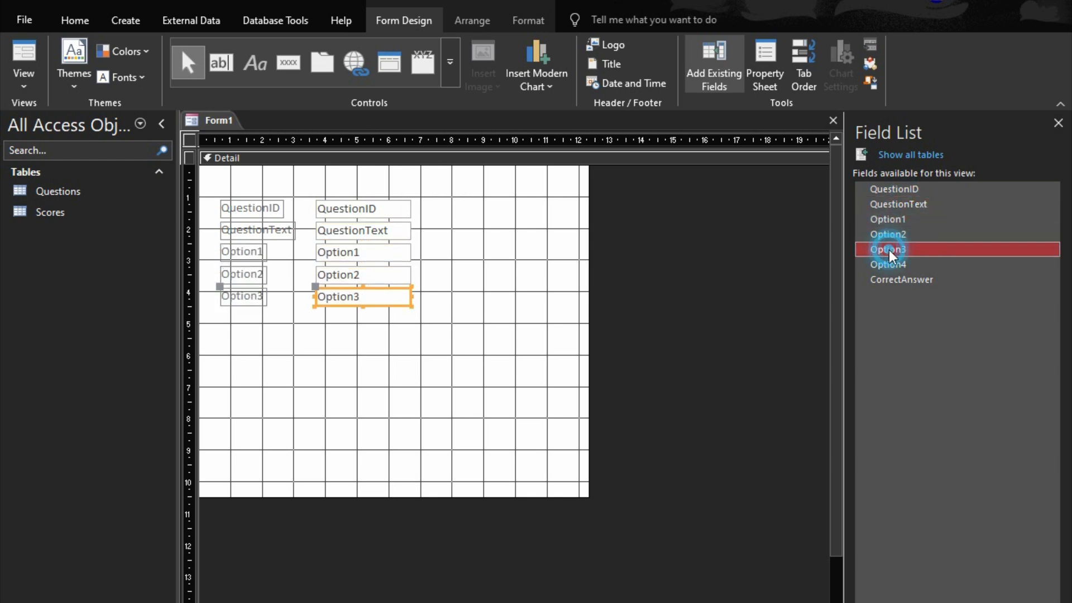
pyautogui.doubleClick(891, 265)
pyautogui.doubleClick(896, 281)
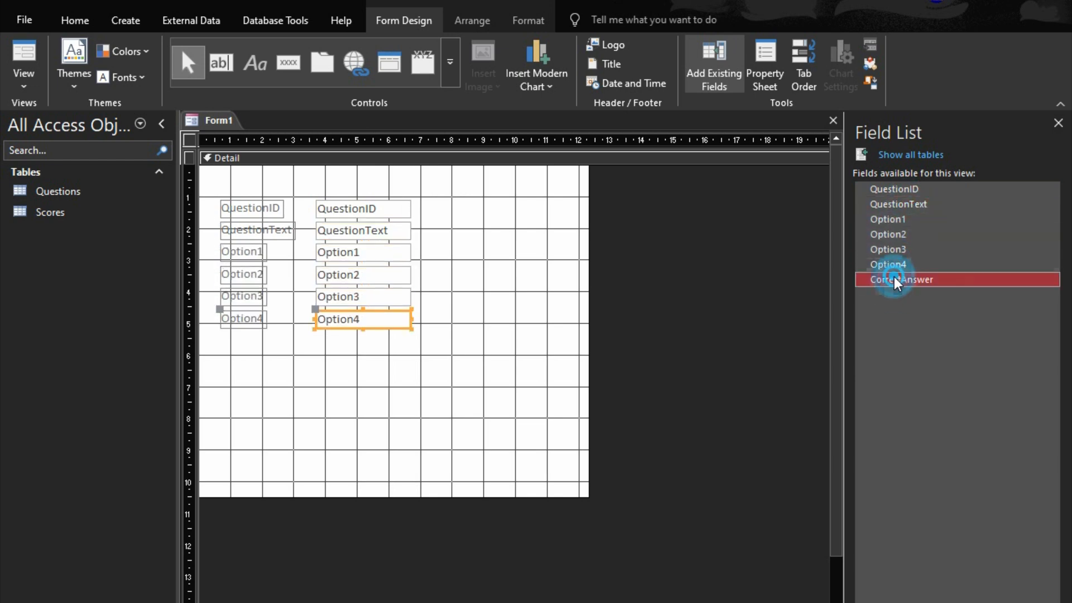
pyautogui.moveTo(424, 189); pyautogui.dragTo(383, 359)
pyautogui.rightClick(372, 341)
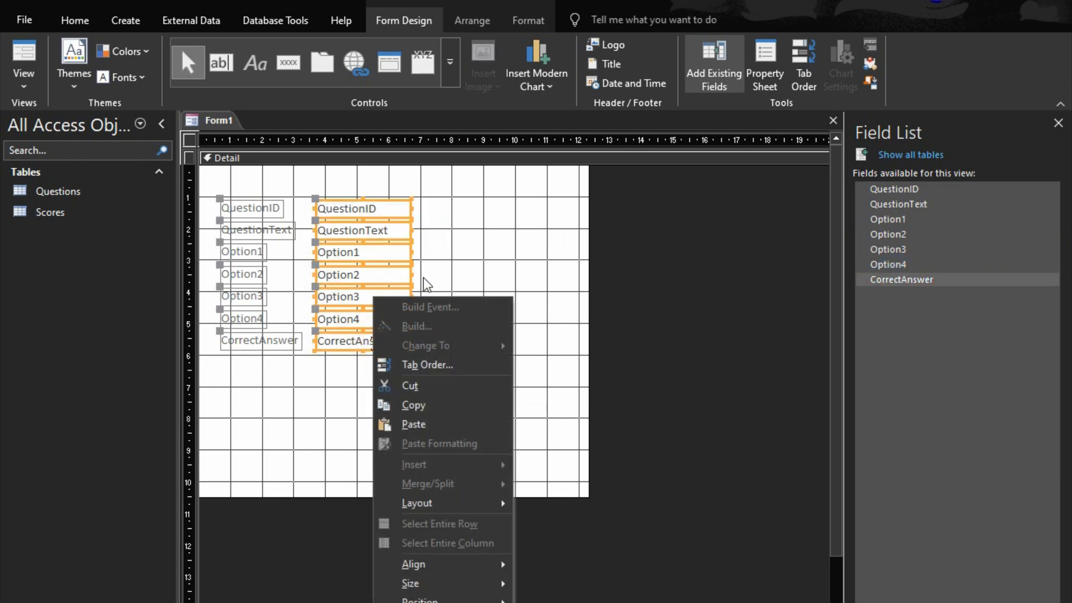
pyautogui.click(445, 242)
# Step: Arrange all field labels and text boxes in a stacked layout and move it to start at about 3 cm on the horizontal ruler
pyautogui.moveTo(463, 200); pyautogui.dragTo(214, 355)
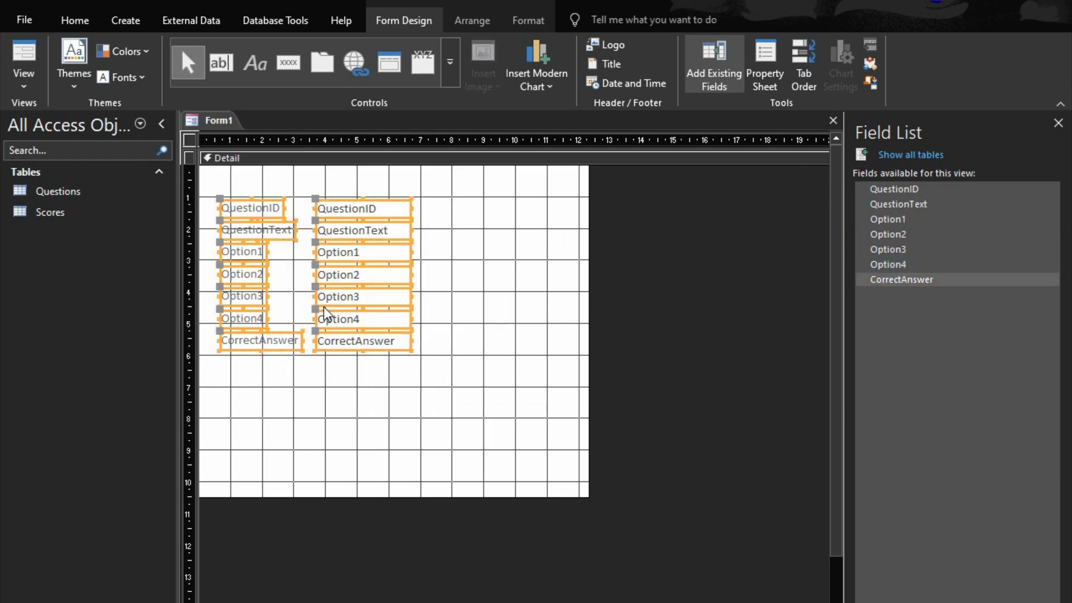
pyautogui.rightClick(356, 309)
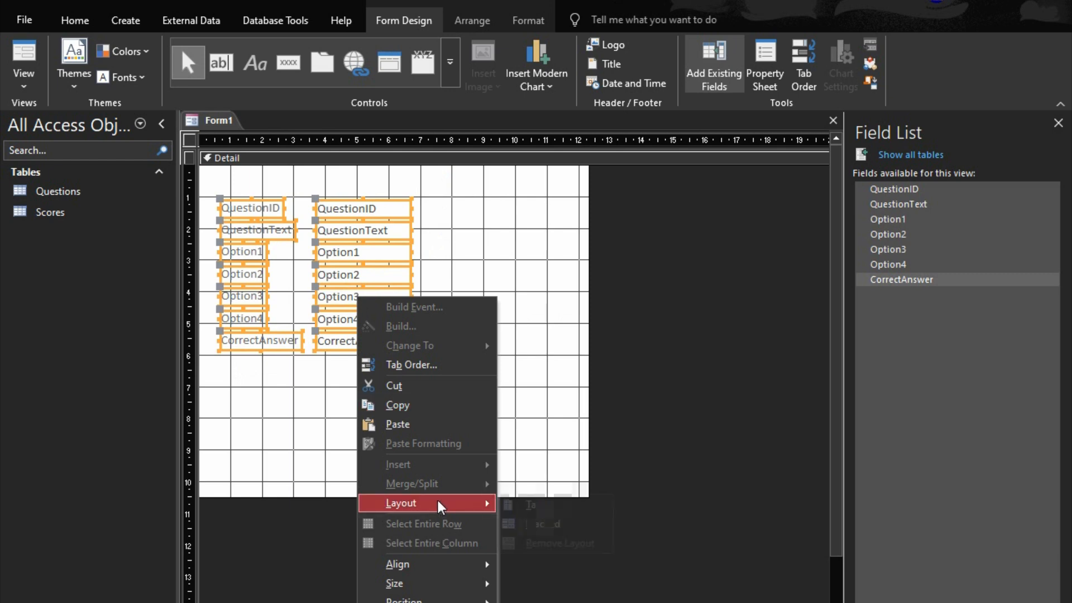
pyautogui.moveTo(442, 507)
pyautogui.click(576, 523)
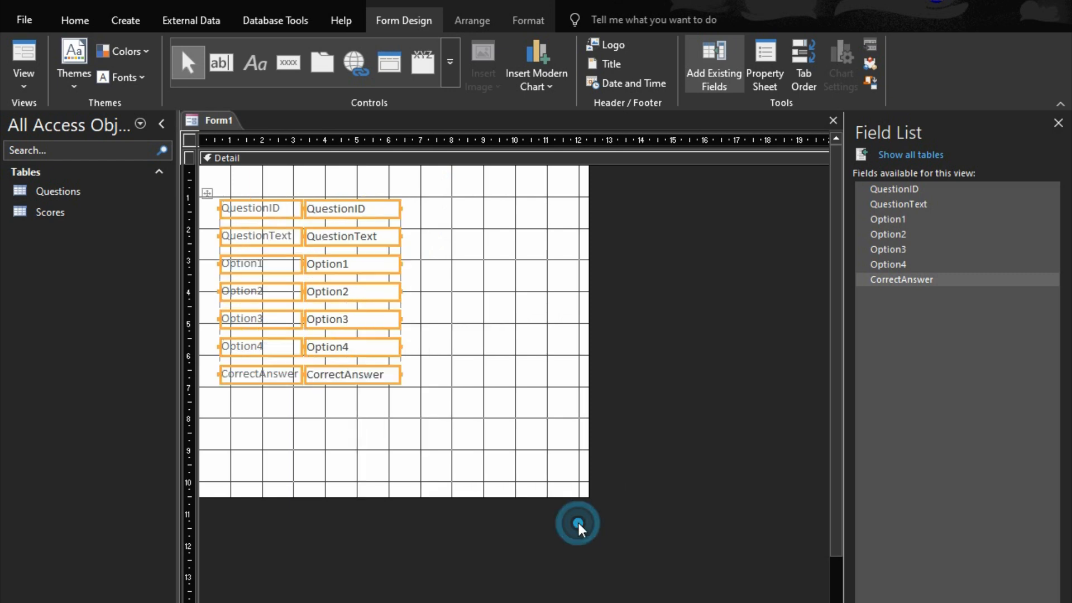
pyautogui.moveTo(210, 196); pyautogui.dragTo(280, 191)
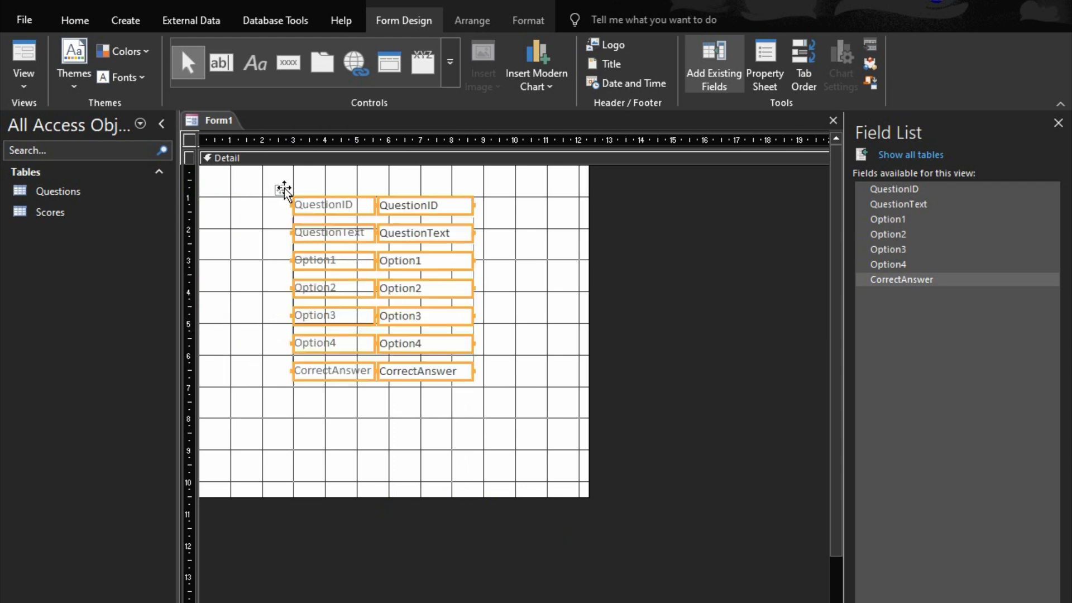
# Step: Format all labels and text boxes in the layout with font size 12 and black text
pyautogui.click(525, 20)
pyautogui.click(277, 51)
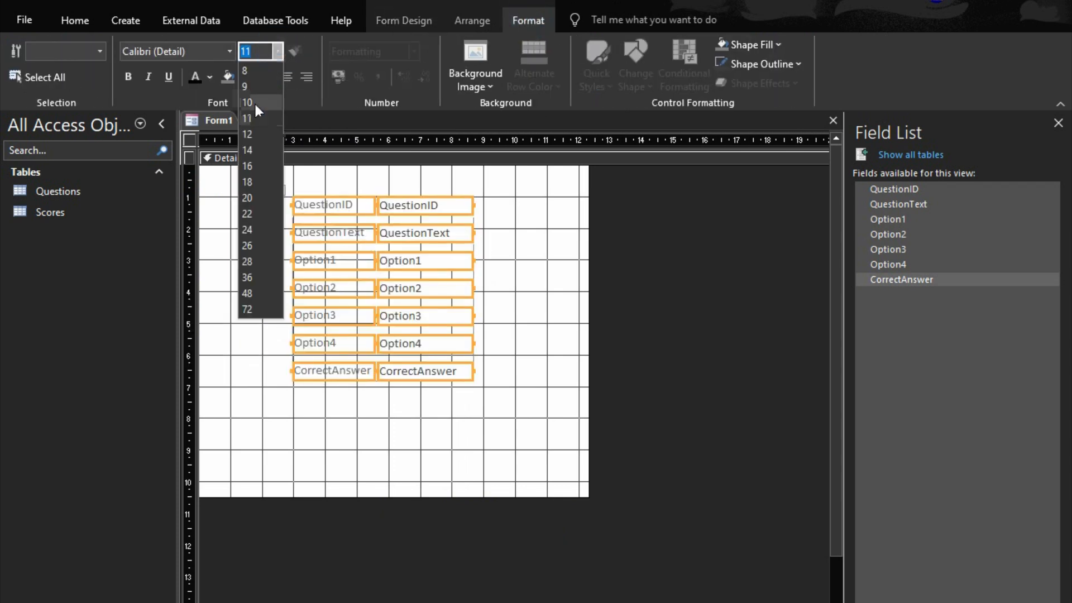
pyautogui.click(253, 133)
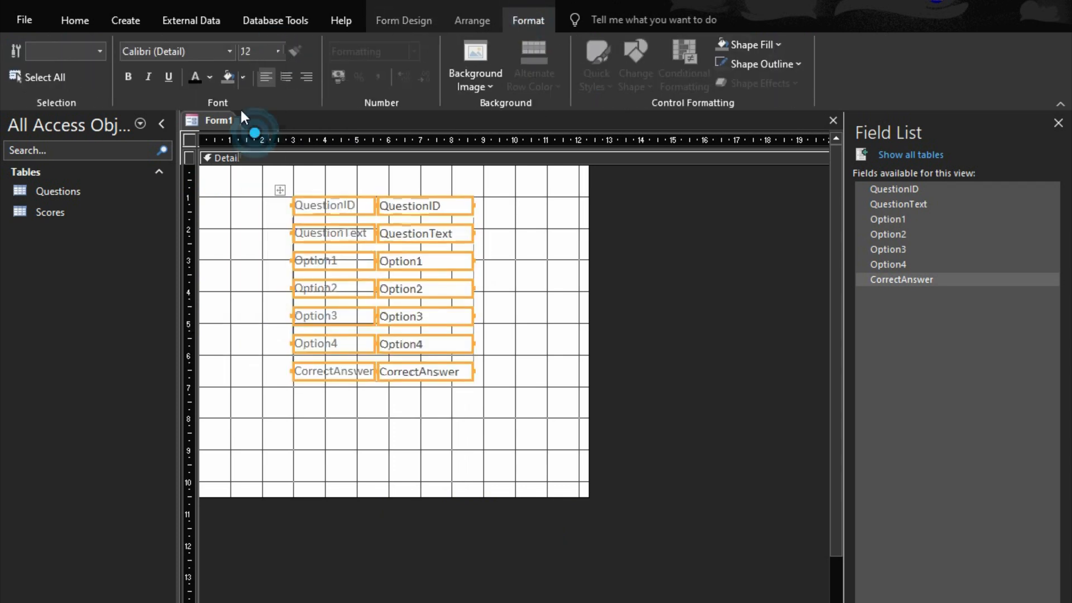
pyautogui.click(197, 75)
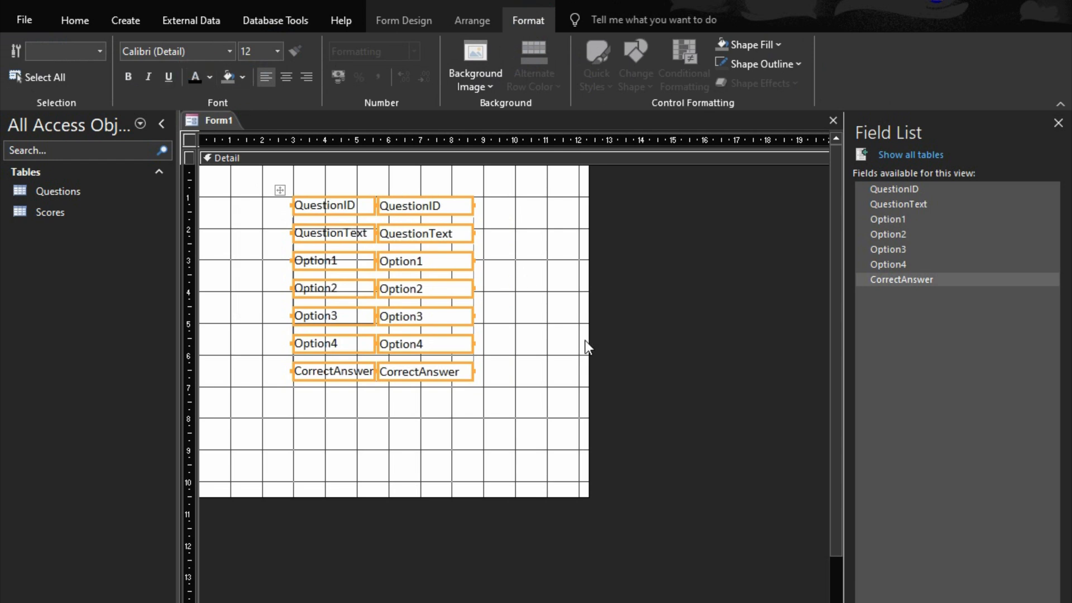
# Step: Shorten the caption of the QuestionID label to ID
pyautogui.click(532, 268)
pyautogui.click(335, 211)
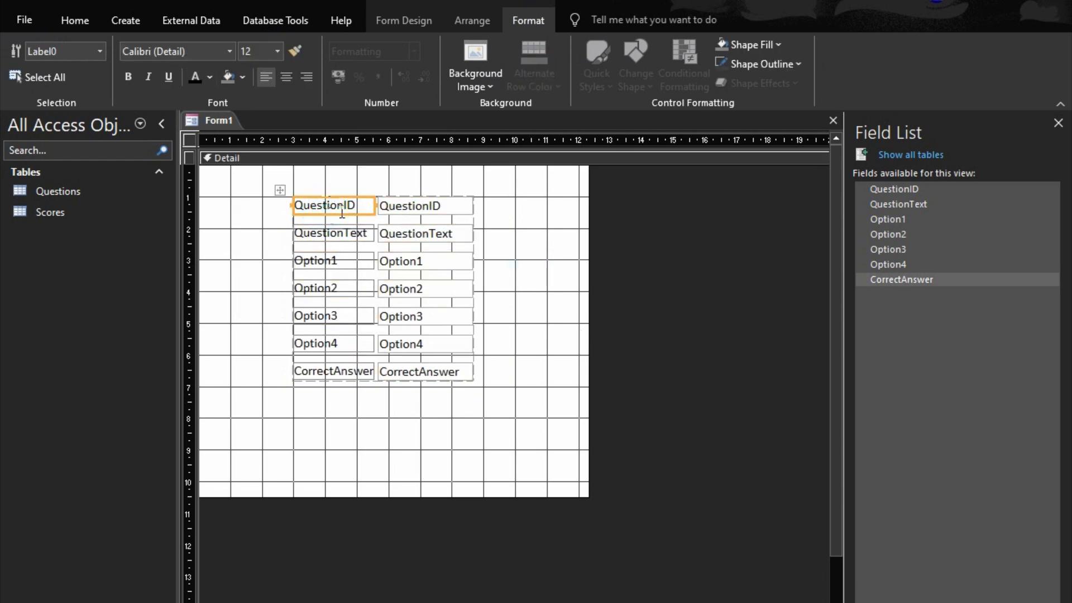
pyautogui.click(344, 205)
pyautogui.press('BackSpace')
pyautogui.press('BackSpace')
pyautogui.press('BackSpace')
pyautogui.press('BackSpace')
pyautogui.press('BackSpace')
pyautogui.press('BackSpace')
pyautogui.press('BackSpace')
pyautogui.press('BackSpace')
# Step: Shorten the caption of the QuestionText label to Question
pyautogui.click(313, 229)
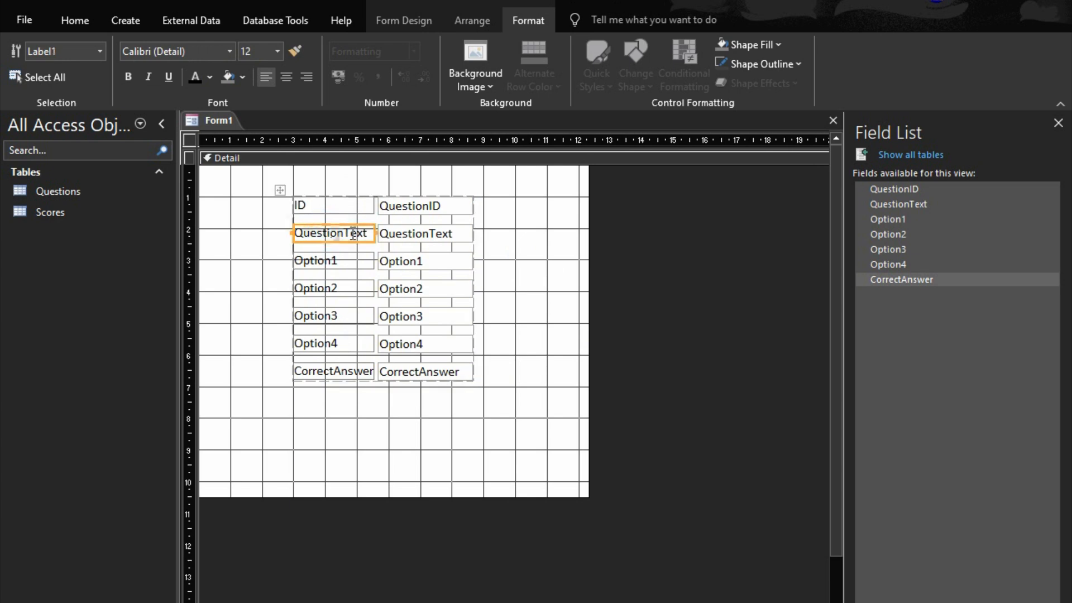
pyautogui.click(348, 236)
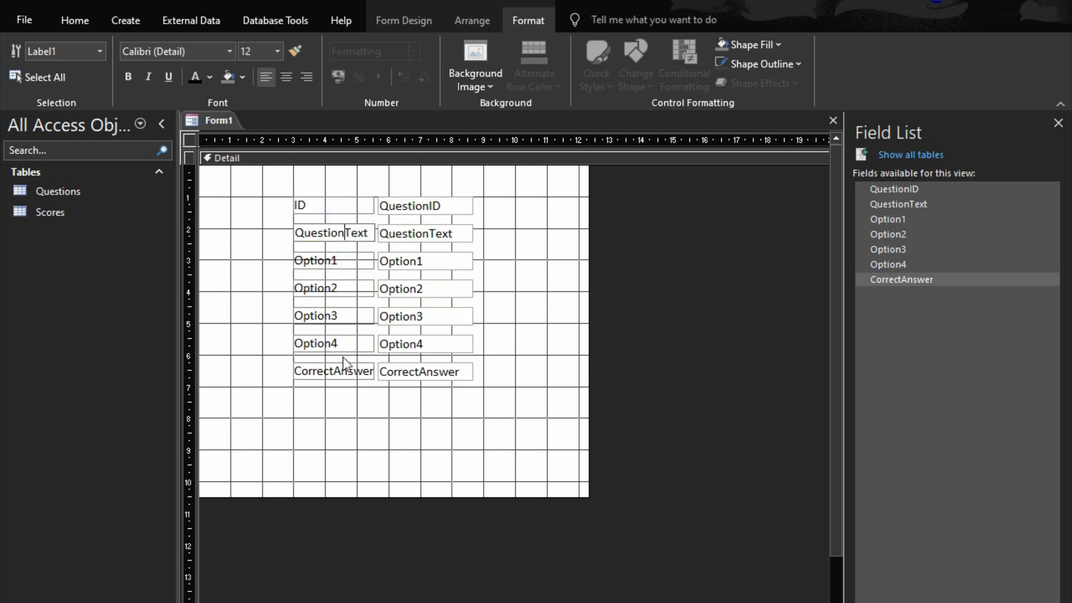
pyautogui.press('BackSpace')
pyautogui.press('BackSpace')
pyautogui.press('BackSpace')
pyautogui.press('BackSpace')
pyautogui.click(338, 262)
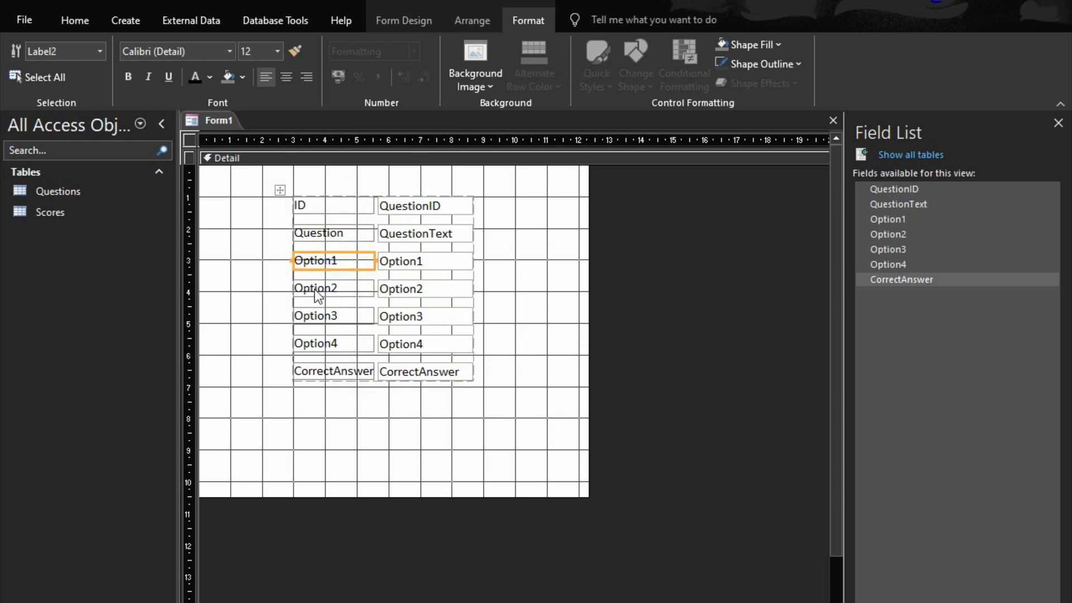
# Step: Shorten the caption of the CorrectAnswer label to Answer
pyautogui.click(330, 370)
pyautogui.click(331, 369)
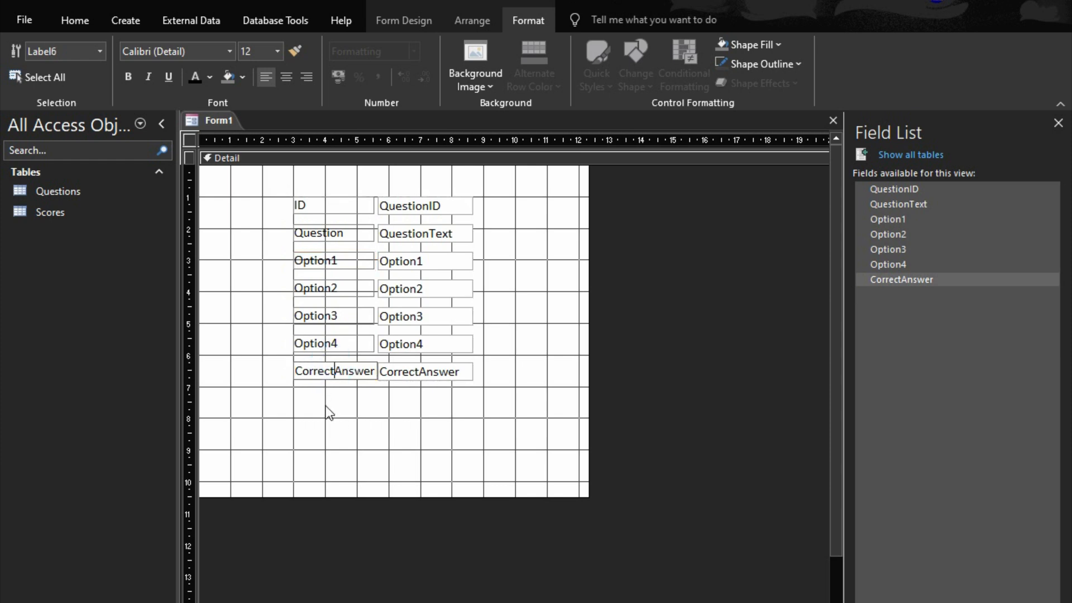
pyautogui.press('BackSpace')
pyautogui.press('BackSpace')
pyautogui.press('BackSpace')
pyautogui.press('BackSpace')
pyautogui.press('BackSpace')
pyautogui.press('BackSpace')
pyautogui.press('BackSpace')
pyautogui.click(328, 403)
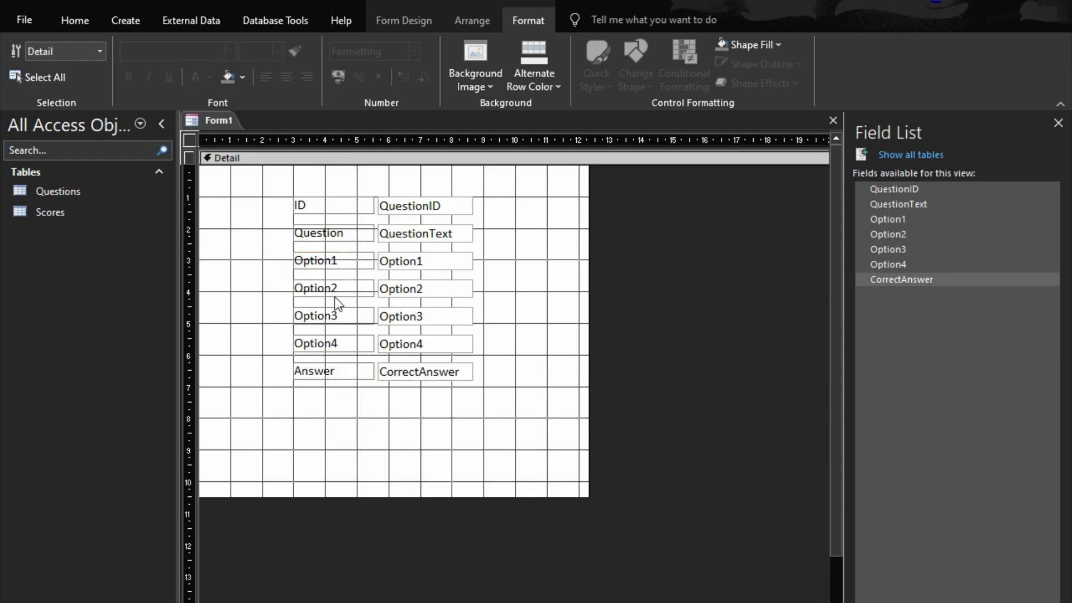
# Step: Size all labels and text boxes in the stacked layout to fit their contents
pyautogui.click(391, 204)
pyautogui.click(279, 190)
pyautogui.rightClick(452, 215)
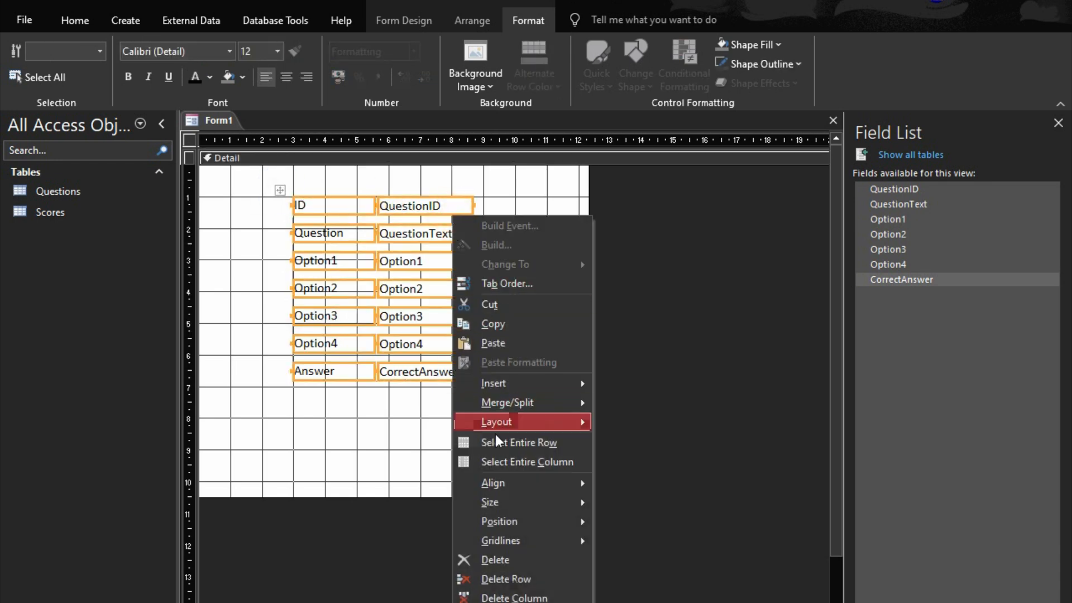
pyautogui.moveTo(520, 505)
pyautogui.click(632, 499)
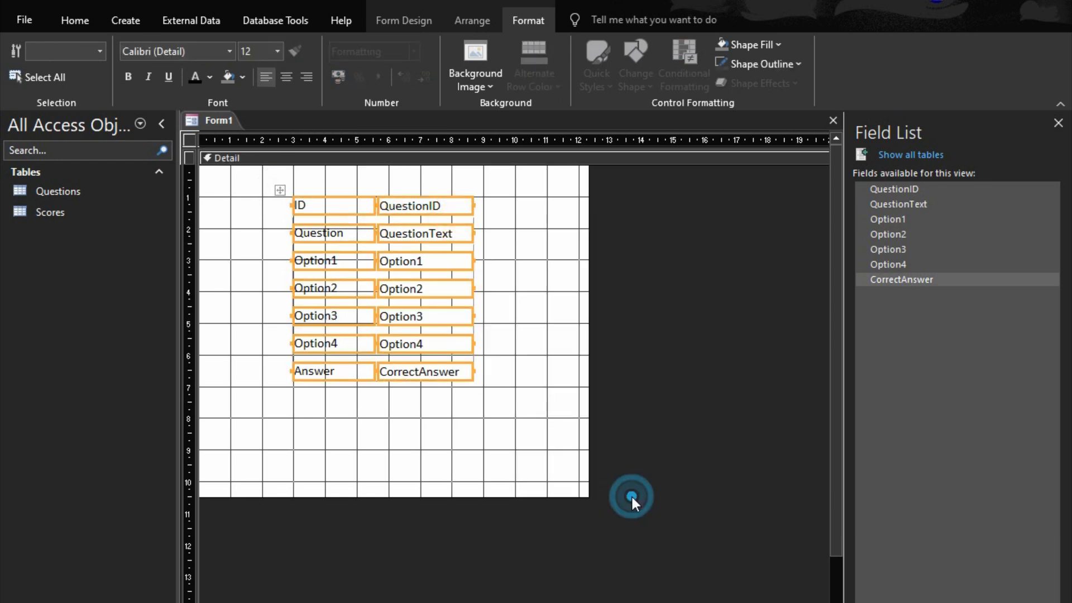
pyautogui.click(447, 354)
# Step: Widen the label column to about 1.8 cm so the Question caption fits on one line
pyautogui.click(311, 210)
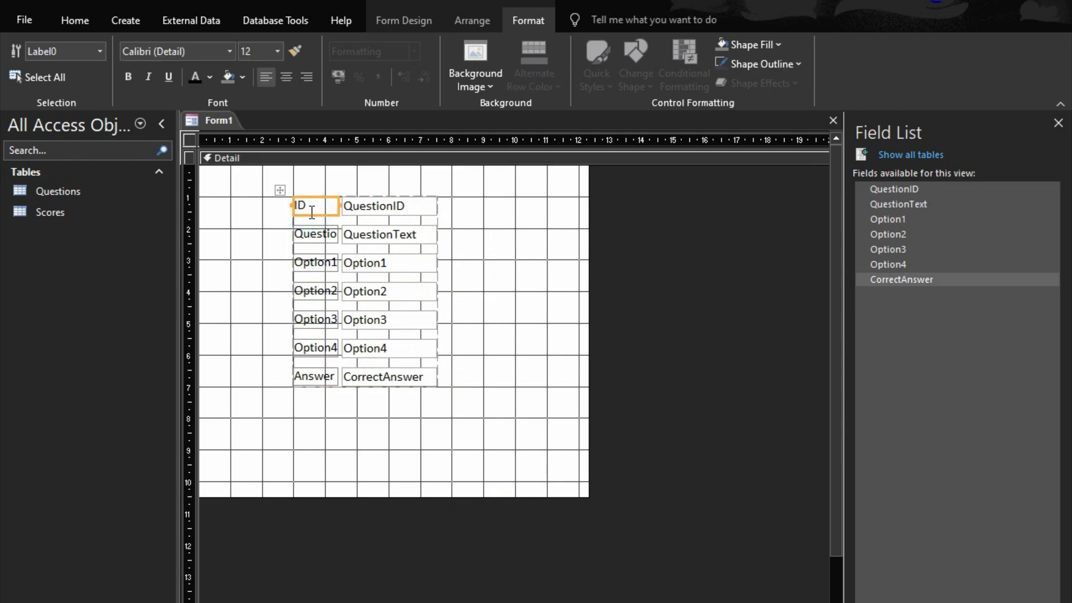
pyautogui.hotkey('shift', 'Right')
pyautogui.hotkey('shift', 'Right')
pyautogui.hotkey('shift', 'Right')
pyautogui.hotkey('shift', 'Right')
pyautogui.hotkey('shift', 'Right')
pyautogui.hotkey('shift', 'Right')
pyautogui.hotkey('shift', 'Right')
pyautogui.hotkey('shift', 'Right')
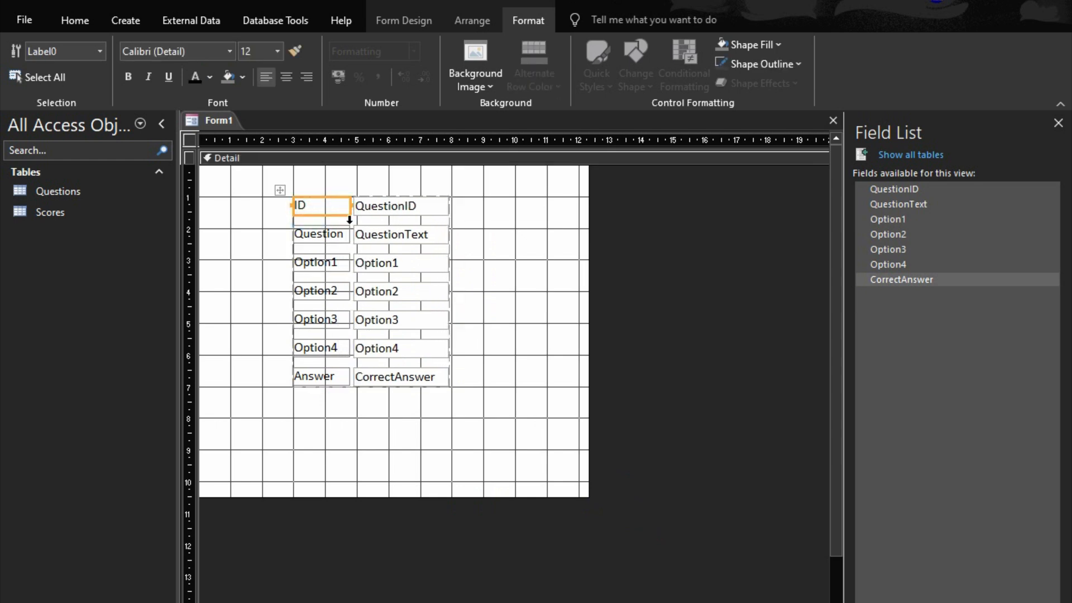
# Step: Apply control margins to all labels and text boxes in the layout and resize the controls to fit
pyautogui.click(279, 190)
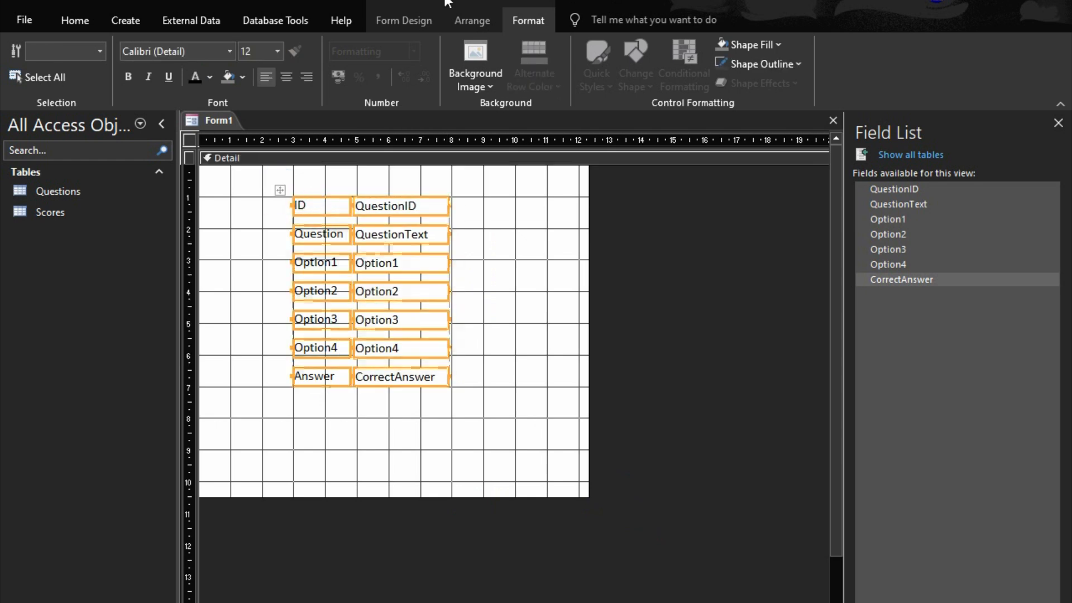
pyautogui.click(482, 14)
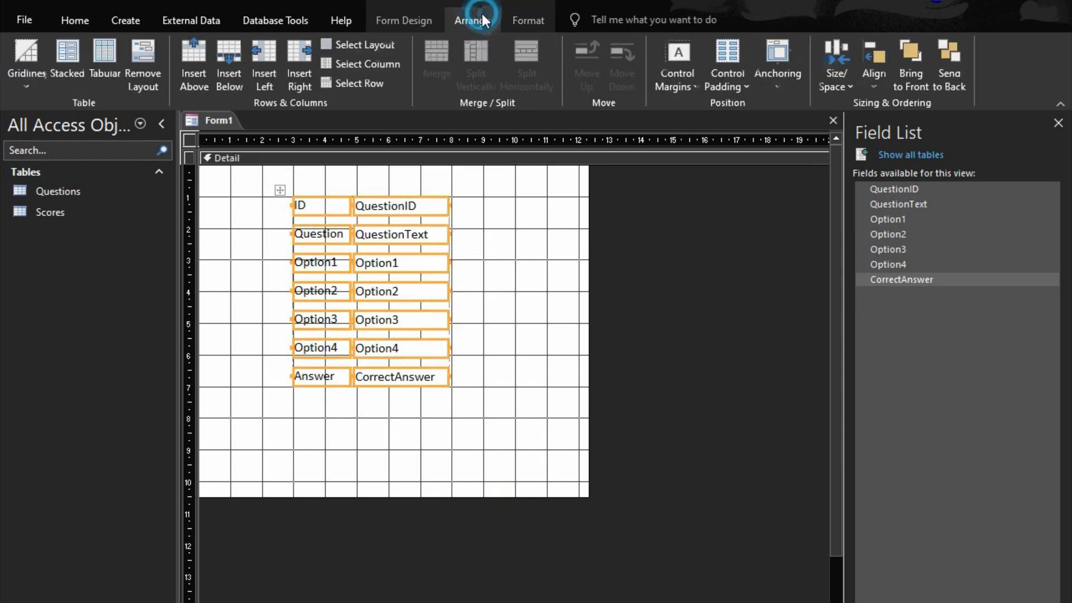
pyautogui.click(670, 84)
pyautogui.click(707, 178)
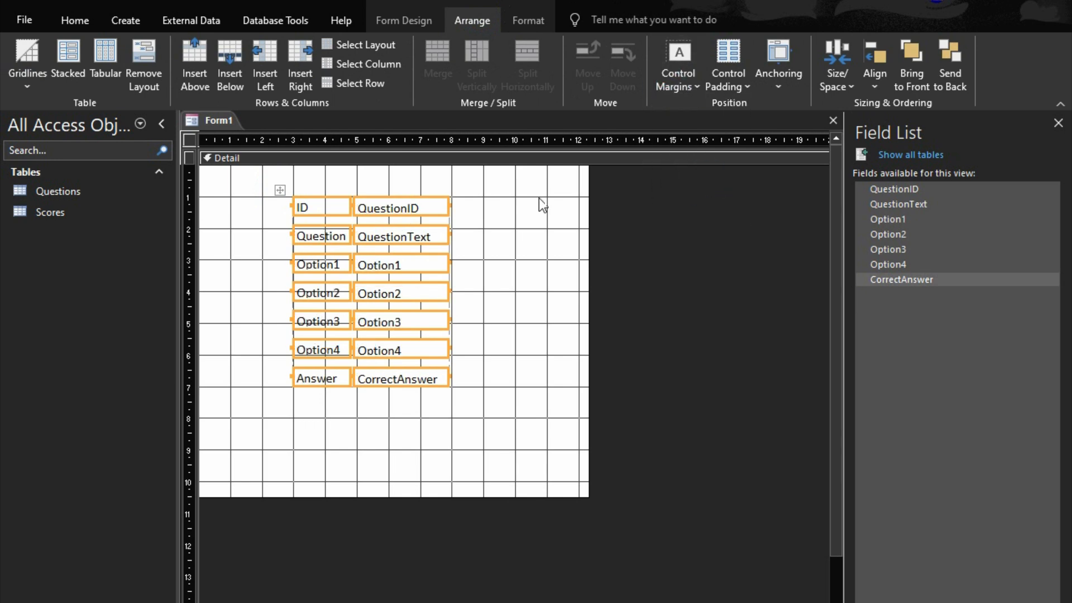
pyautogui.rightClick(438, 208)
pyautogui.moveTo(491, 496)
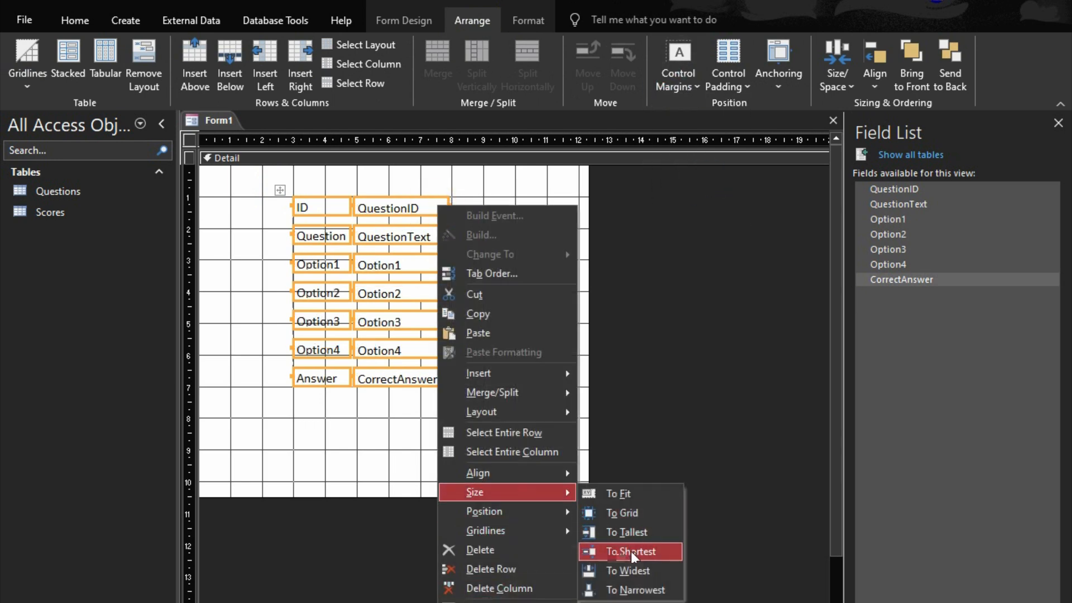
pyautogui.click(618, 494)
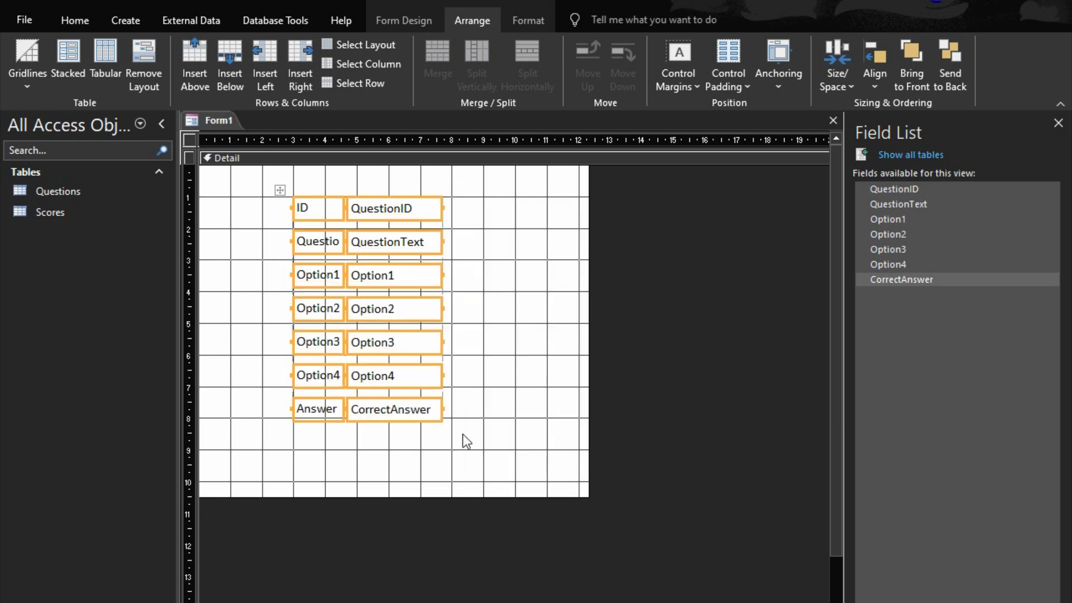
# Step: Increase the height of the QuestionText text box to about 2 cm
pyautogui.click(408, 243)
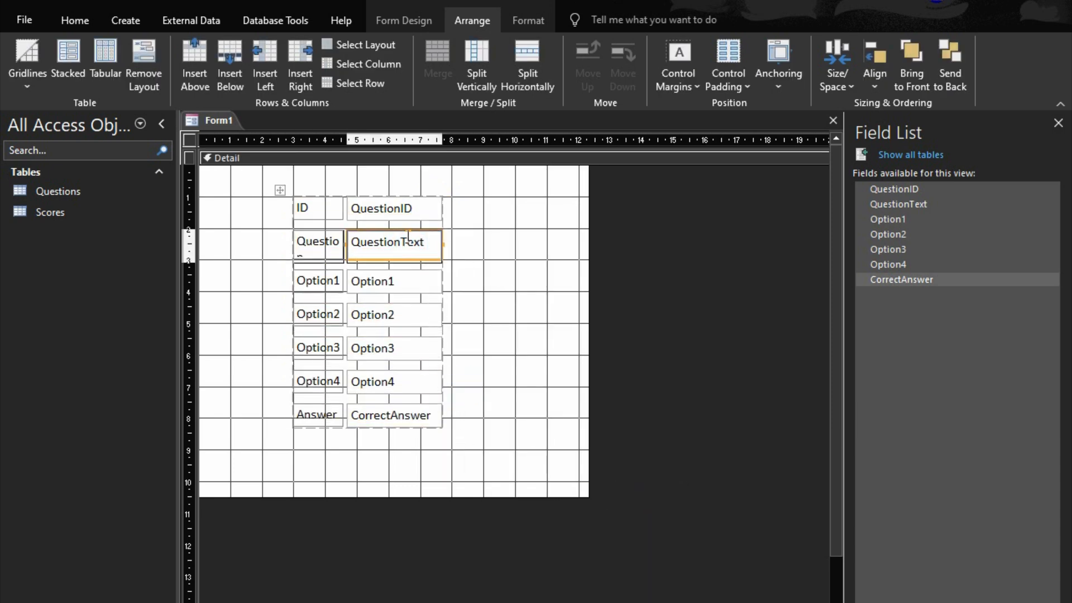
pyautogui.hotkey('shift', 'Down')
pyautogui.hotkey('shift', 'Down')
pyautogui.hotkey('shift', 'Down')
pyautogui.hotkey('shift', 'Down')
pyautogui.hotkey('shift', 'Up')
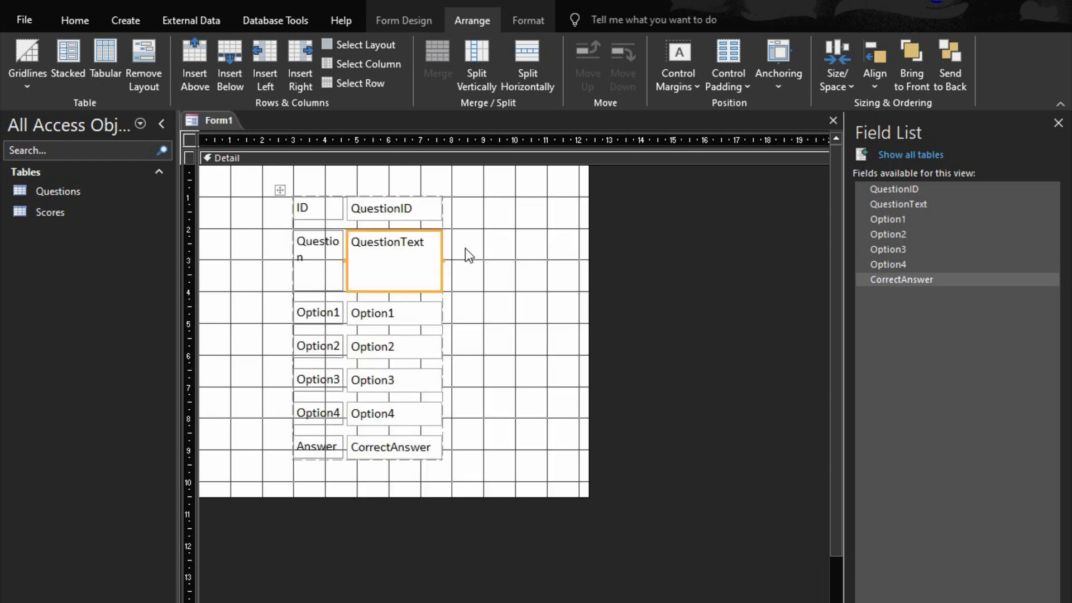
# Step: Widen the text box column to about 14 cm
pyautogui.hotkey('shift', 'Right')
pyautogui.hotkey('shift', 'Right')
pyautogui.hotkey('shift', 'Right')
pyautogui.hotkey('shift', 'Right')
pyautogui.hotkey('shift', 'Right')
pyautogui.hotkey('shift', 'Right')
pyautogui.hotkey('shift', 'Right')
pyautogui.hotkey('shift', 'Right')
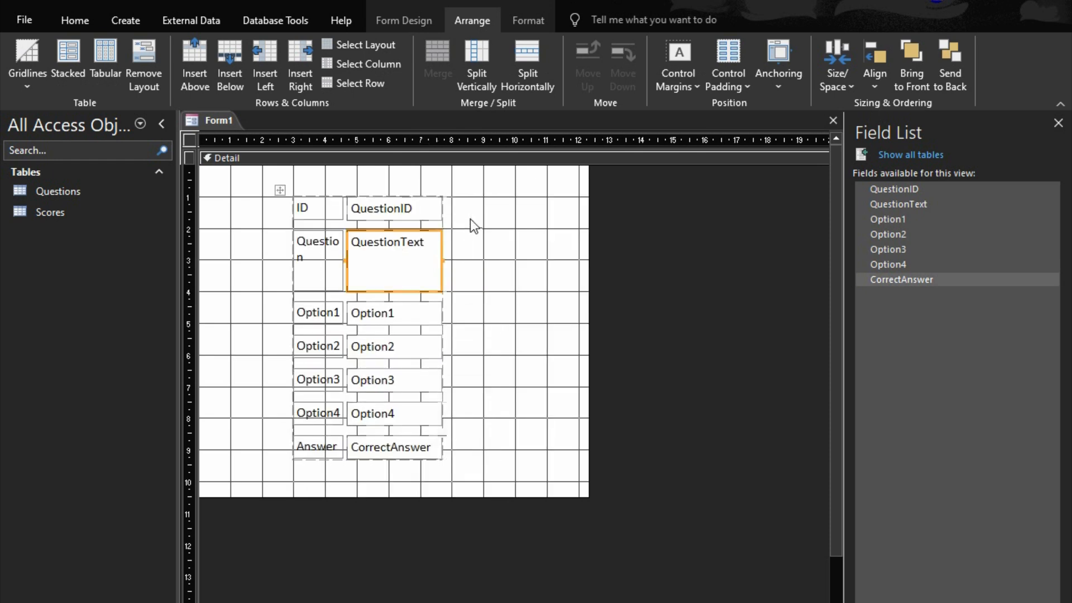
pyautogui.hotkey('shift', 'Right')
pyautogui.hotkey('shift', 'Right')
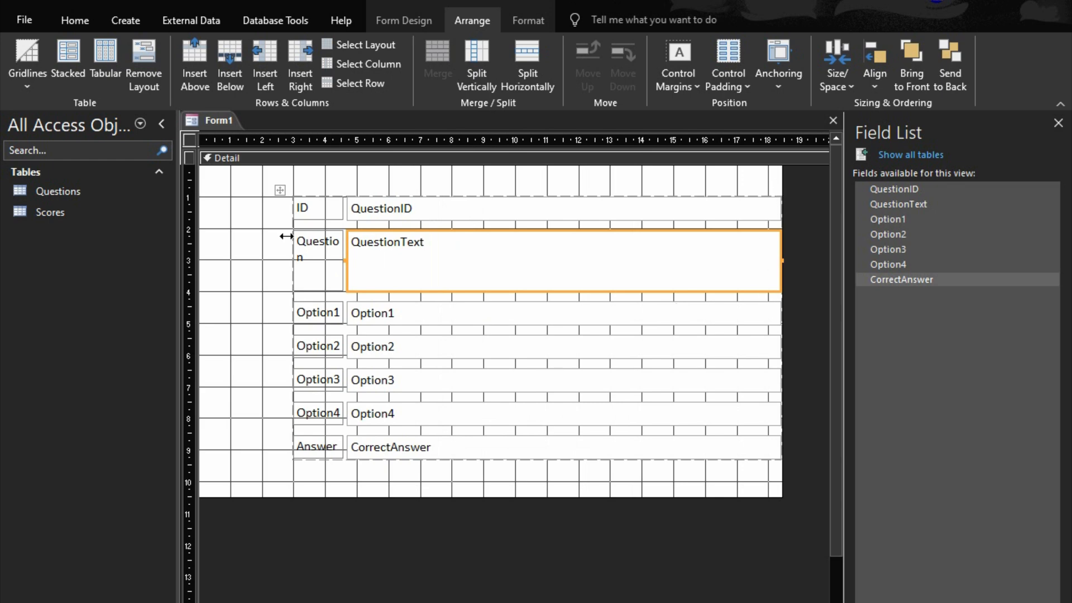
# Step: Widen the label column to about 2 cm so the Question caption fits on one line
pyautogui.click(318, 250)
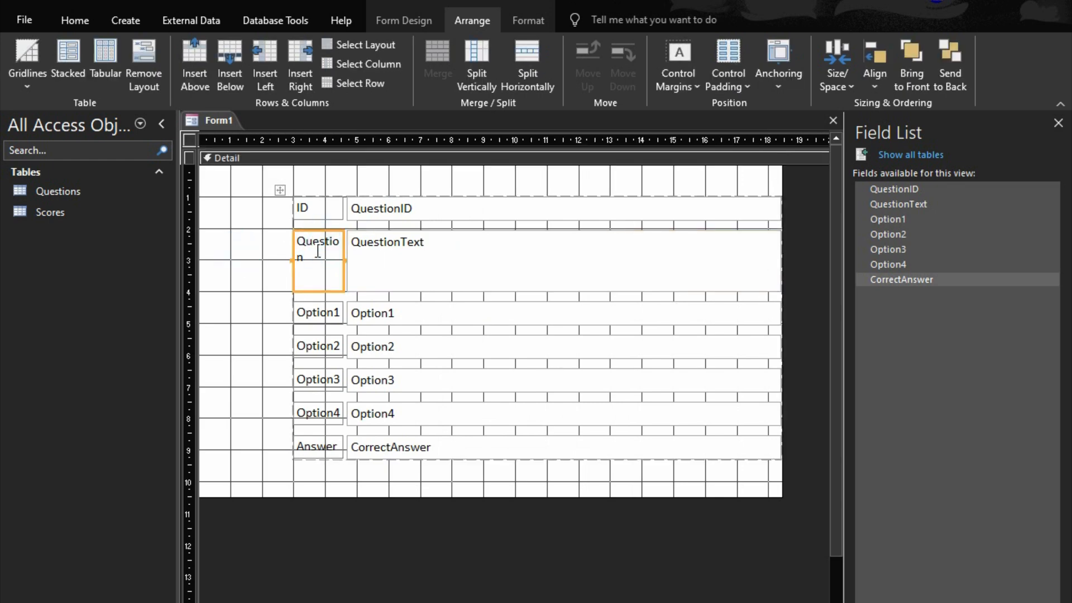
pyautogui.hotkey('shift', 'Right')
pyautogui.hotkey('shift', 'Right')
pyautogui.hotkey('shift', 'Right')
pyautogui.hotkey('shift', 'Right')
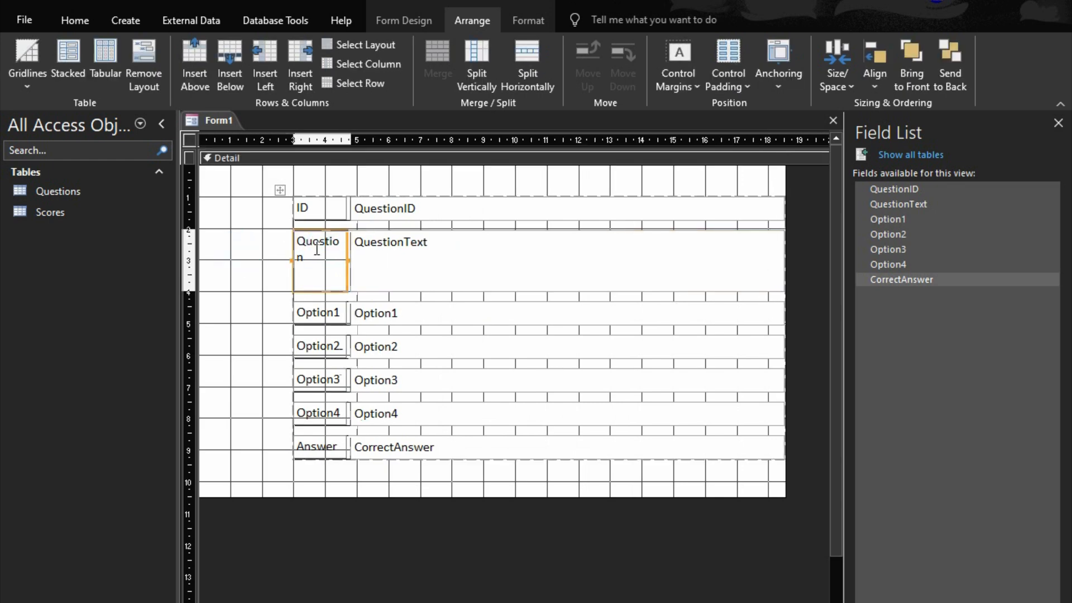
pyautogui.click(253, 255)
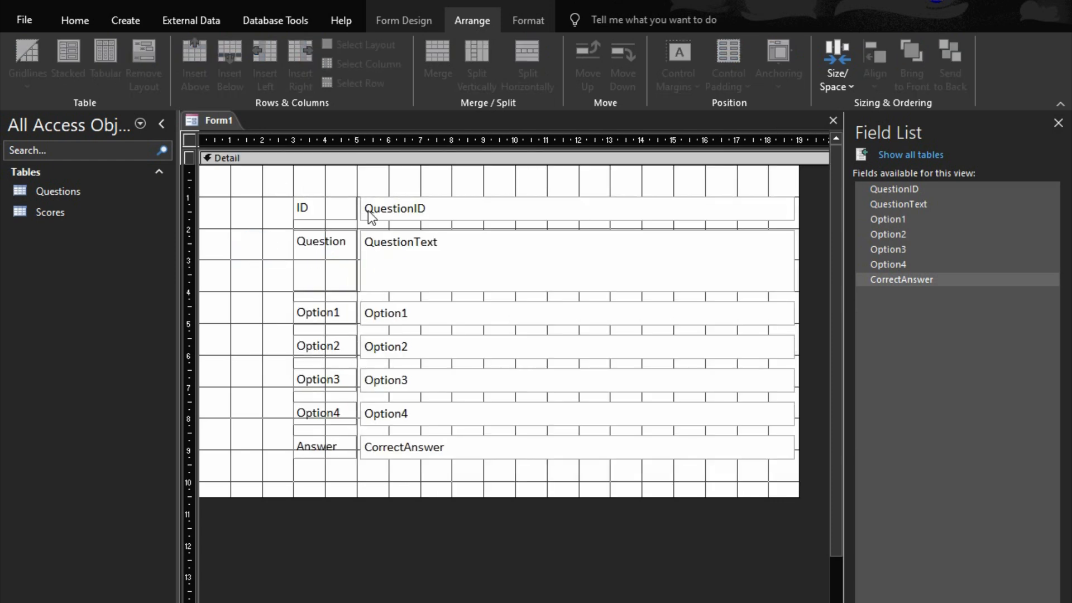
# Step: Extend the Detail section to about 12.4 cm high and draw a command button about 2.9 by 0.8 cm below the Answer row, without the wizard
pyautogui.moveTo(581, 496); pyautogui.dragTo(586, 560)
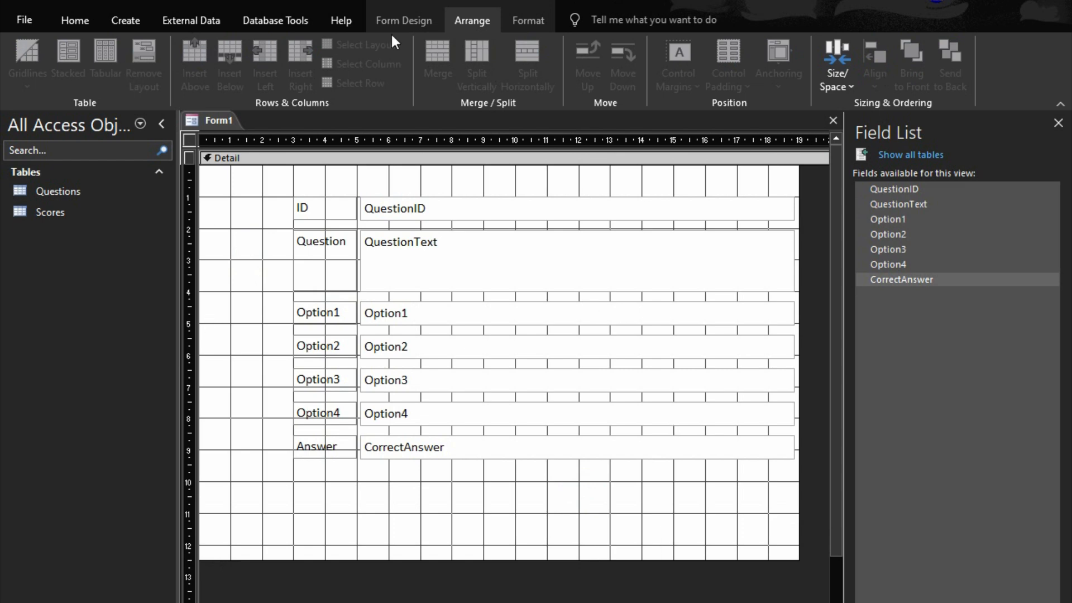
pyautogui.click(398, 19)
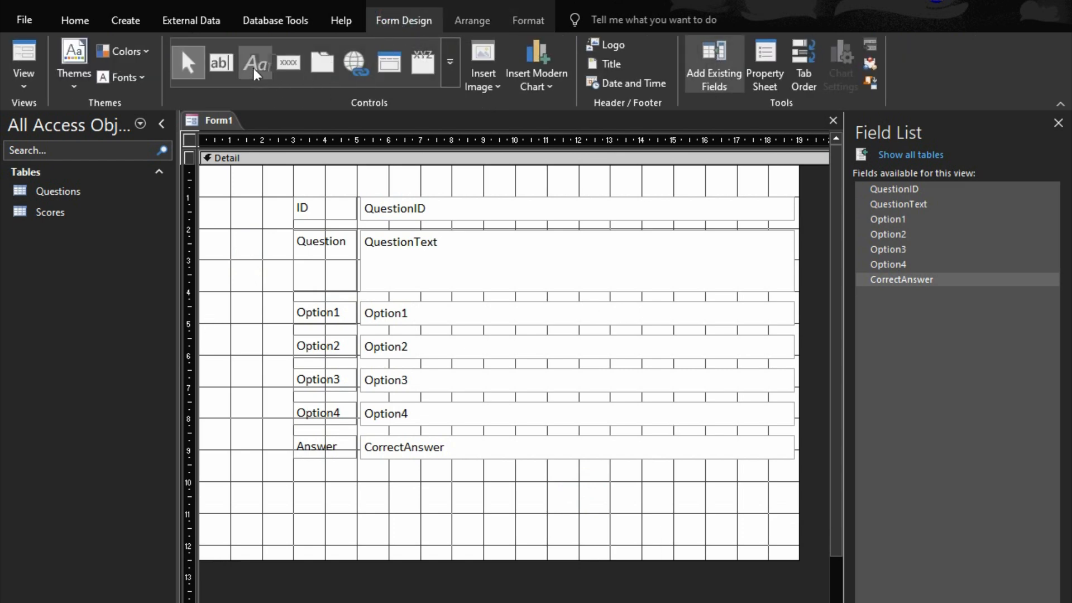
pyautogui.click(286, 65)
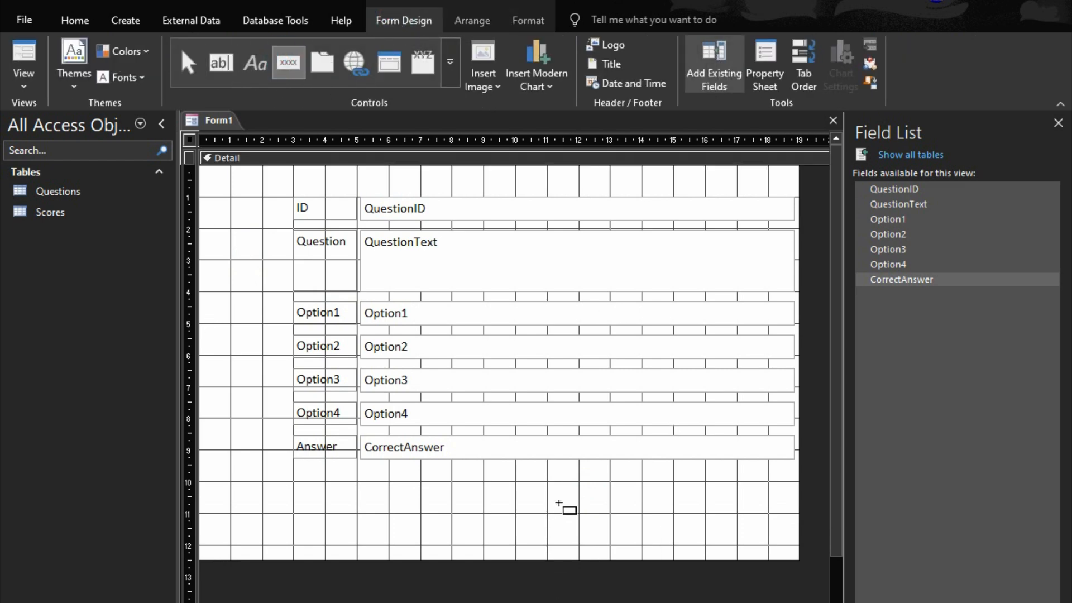
pyautogui.moveTo(550, 513); pyautogui.dragTo(642, 539)
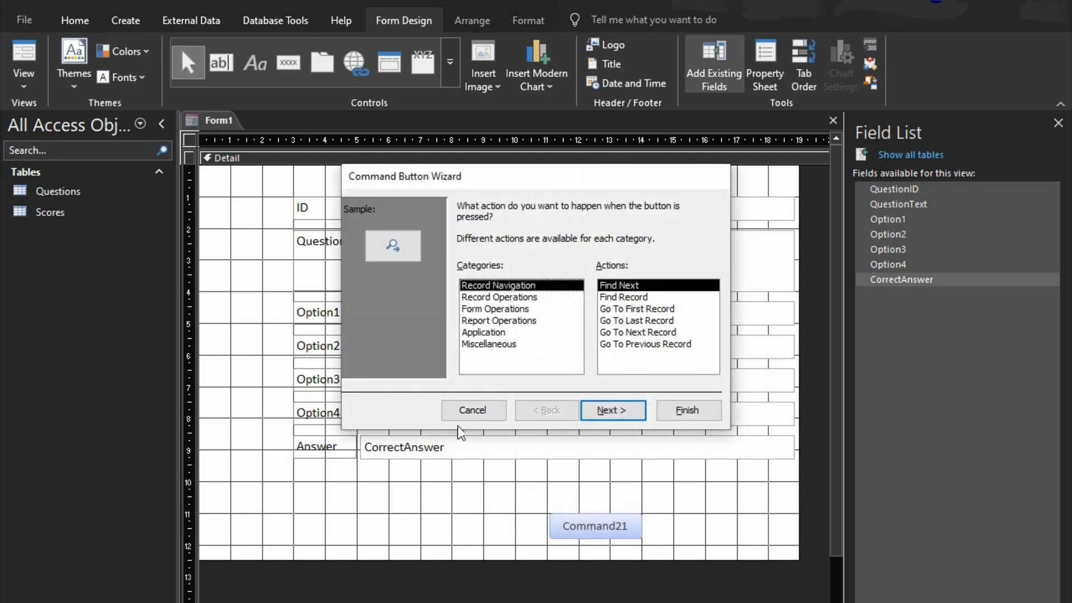
pyautogui.click(472, 411)
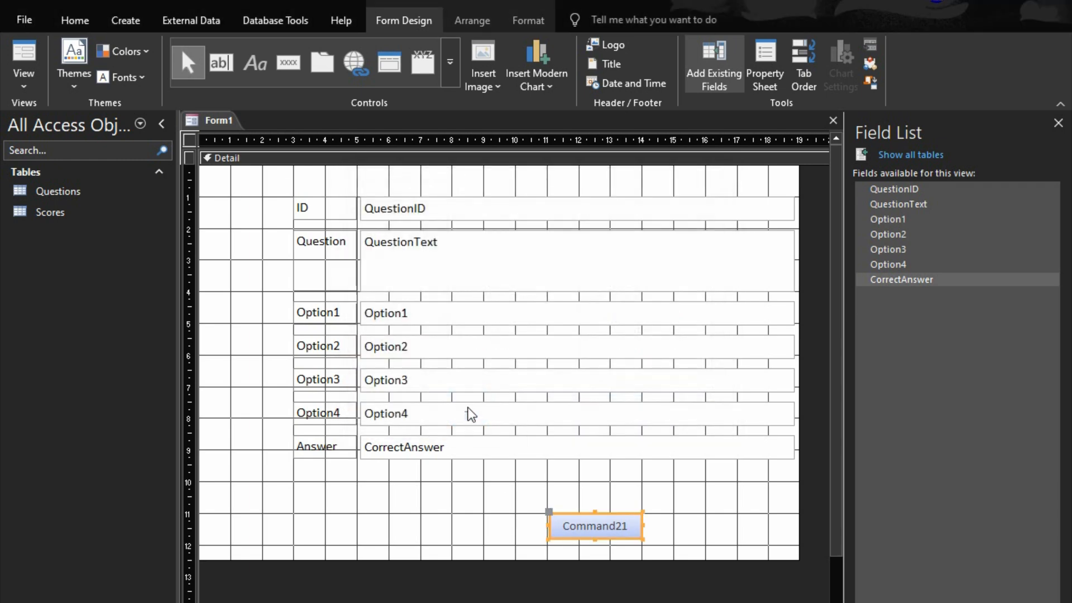
# Step: Set the command button's caption to Save and its name to btnSave
pyautogui.click(765, 66)
pyautogui.click(872, 205)
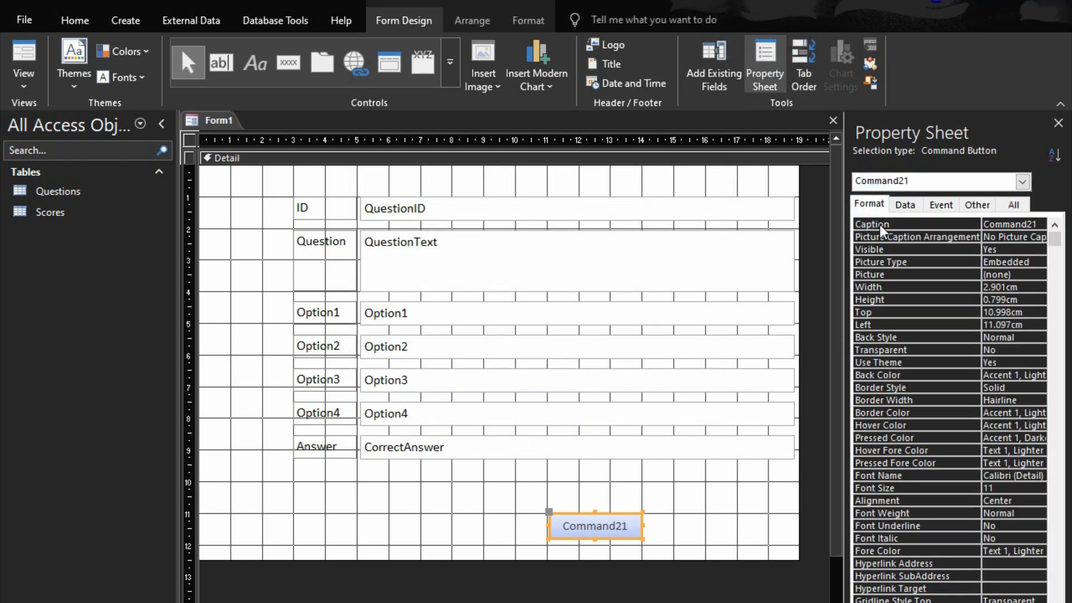
pyautogui.write('Save')
pyautogui.click(977, 204)
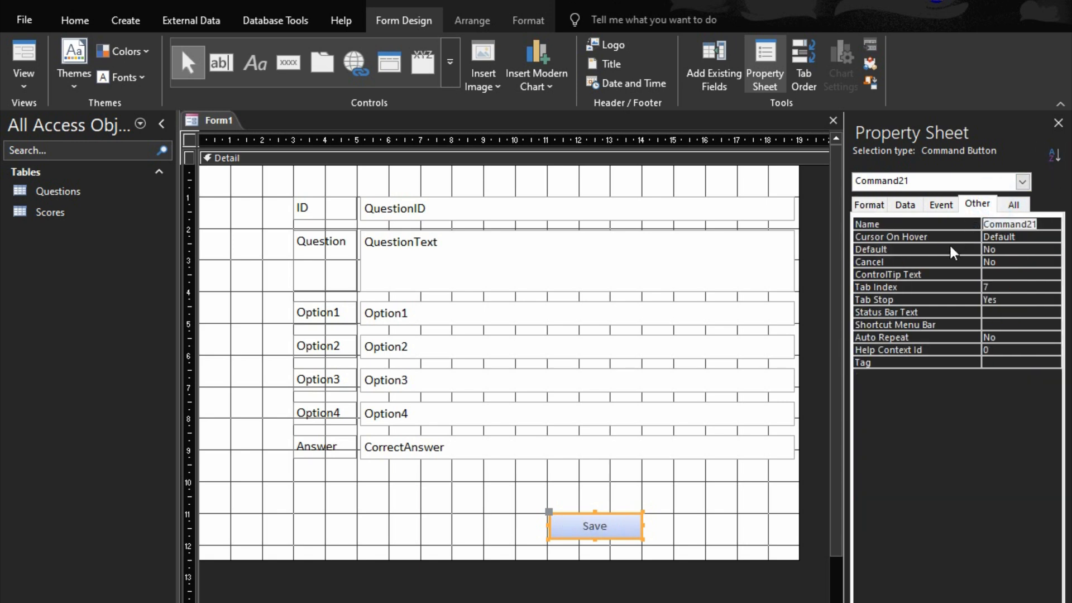
pyautogui.write('bt')
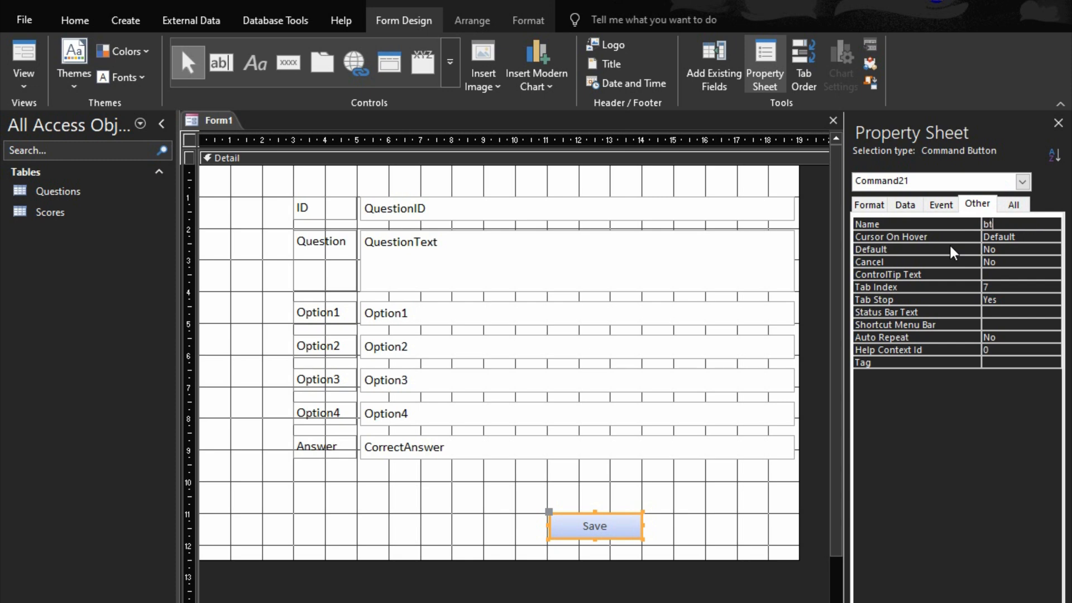
pyautogui.write('nSave')
pyautogui.click(871, 222)
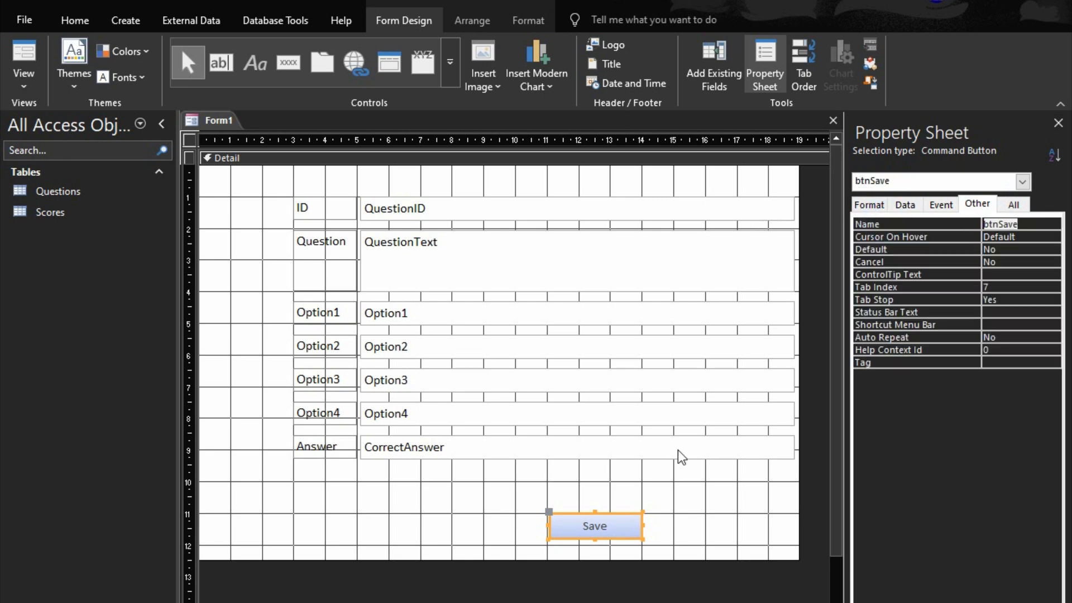
# Step: Create an event procedure for the Save button's On Click event and open it in the code editor
pyautogui.click(941, 205)
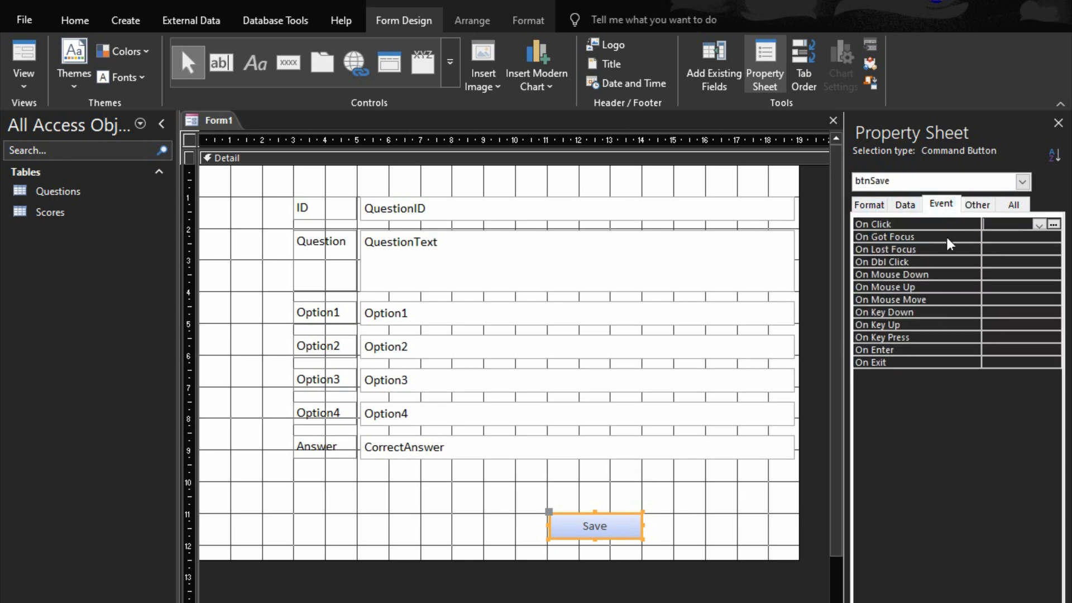
pyautogui.doubleClick(956, 223)
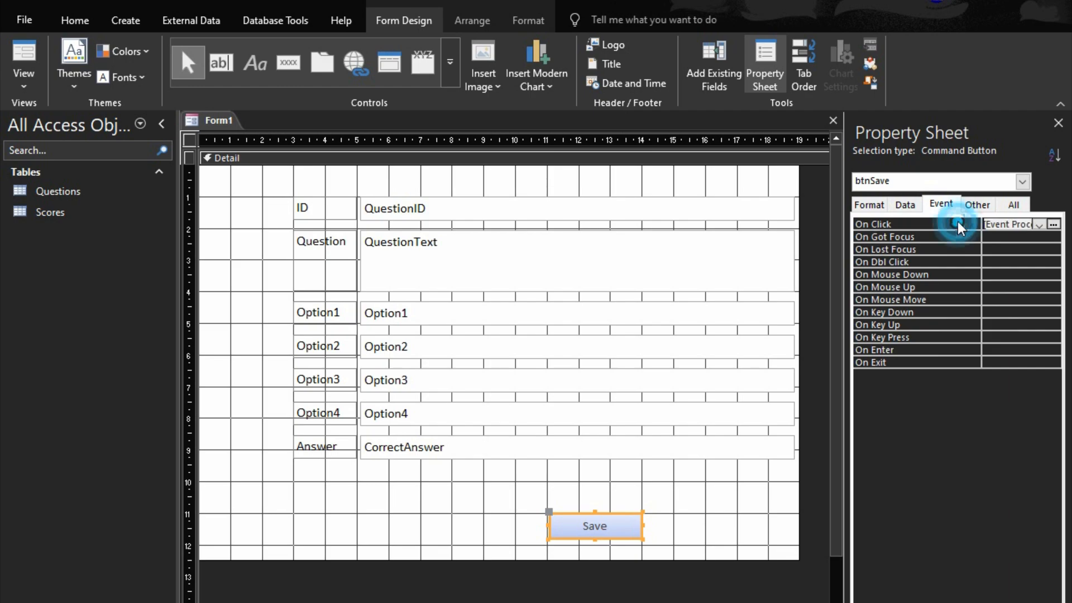
pyautogui.click(1053, 224)
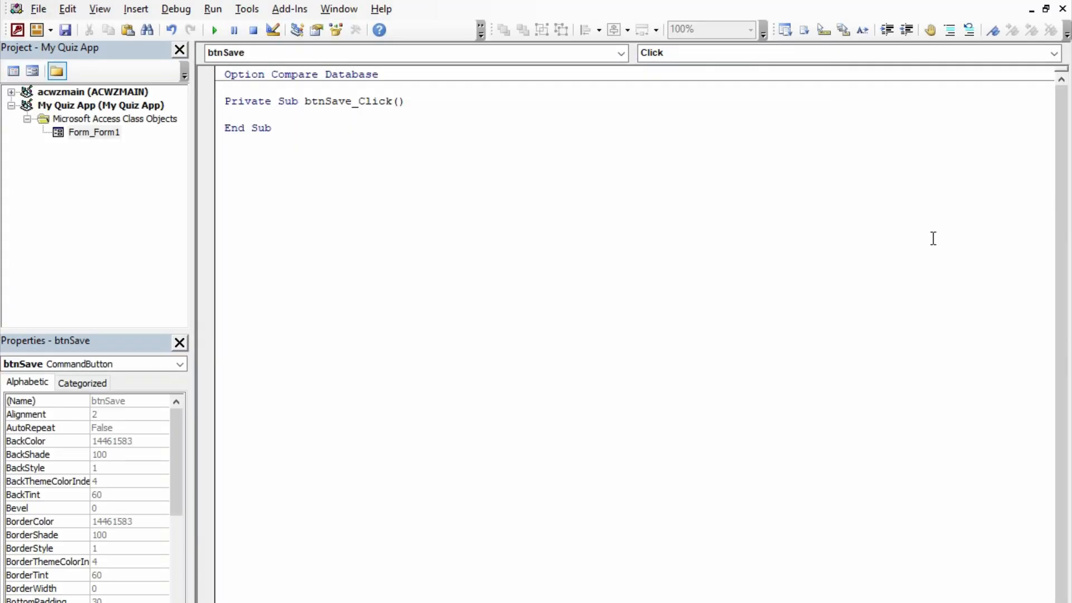
# Step: Add the statement DoCmd.Save to the btnSave_Click procedure
pyautogui.press('Return')
pyautogui.write('docmd.sa')
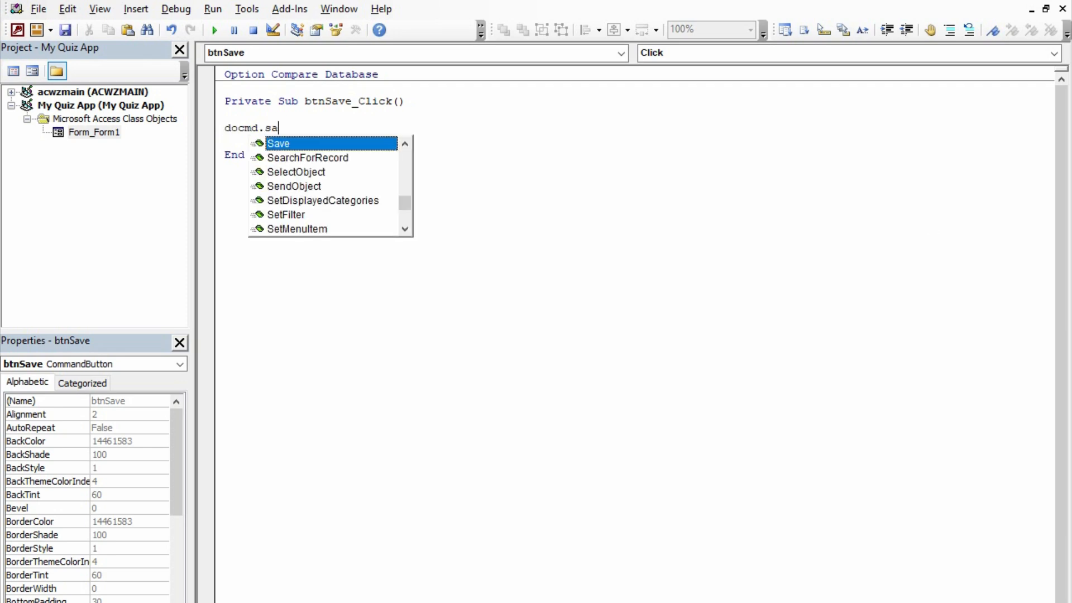
pyautogui.press('Tab')
pyautogui.press('Return')
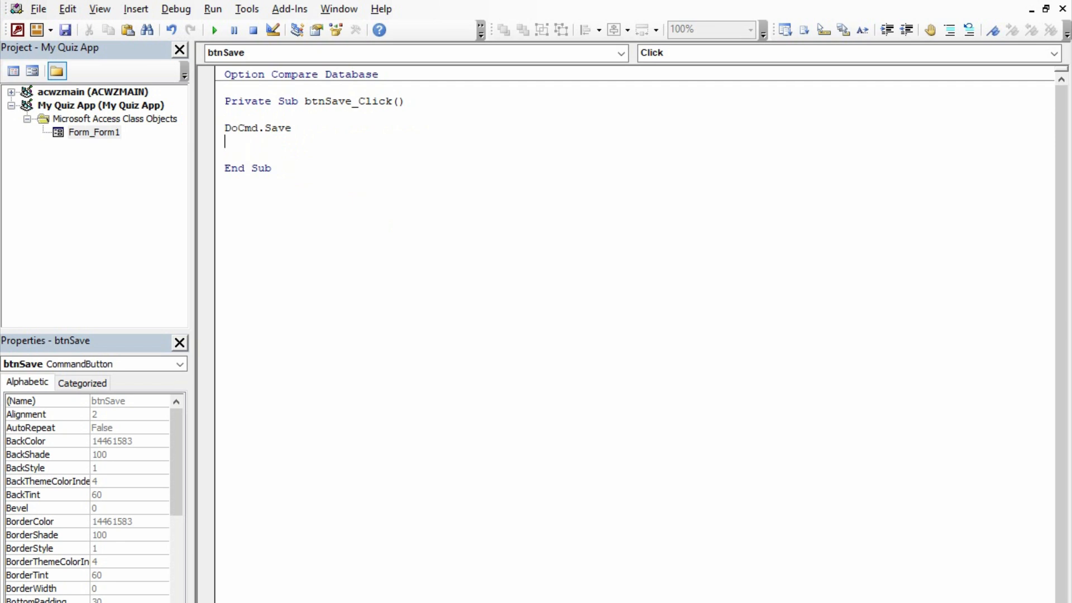
# Step: Add a docmd.GoToRecord,,acNewRec statement below DoCmd.Save so the Save button moves to a new record
pyautogui.write('docmd.')
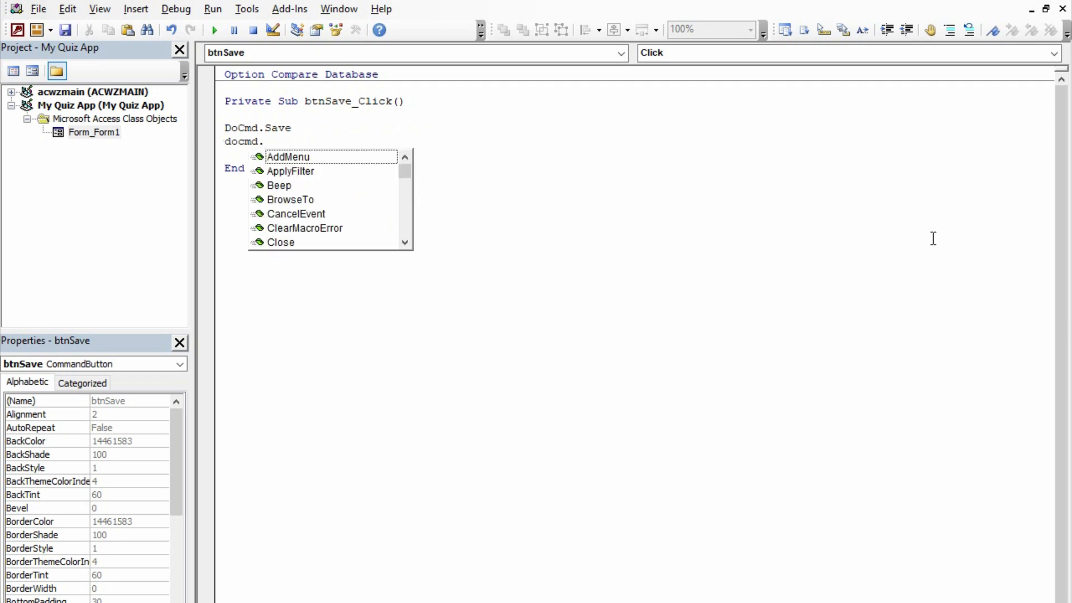
pyautogui.write('gotor')
pyautogui.press('Tab')
pyautogui.write(',,a')
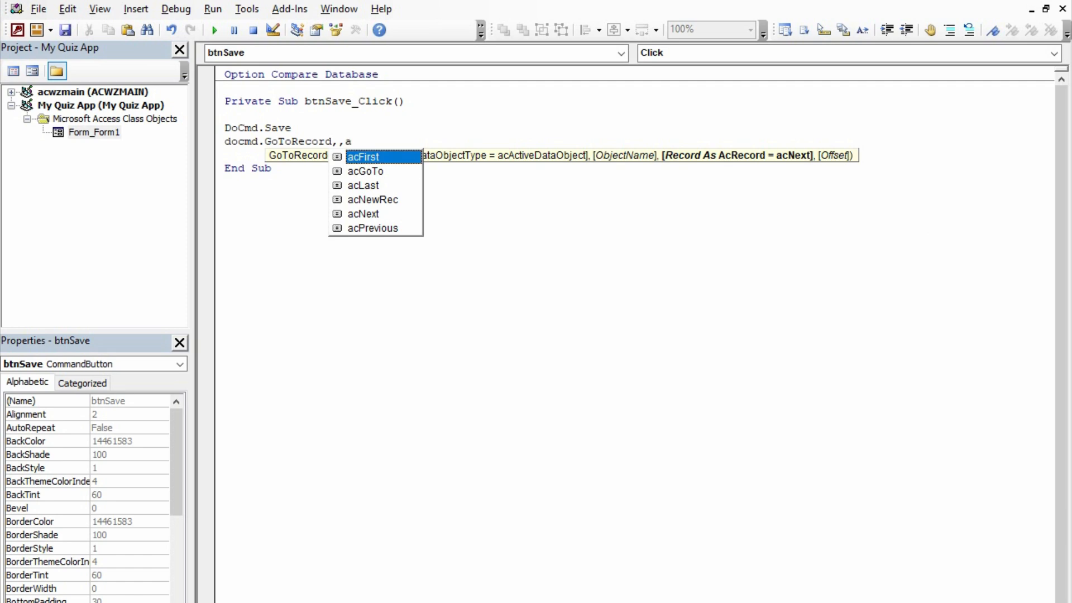
pyautogui.write('n')
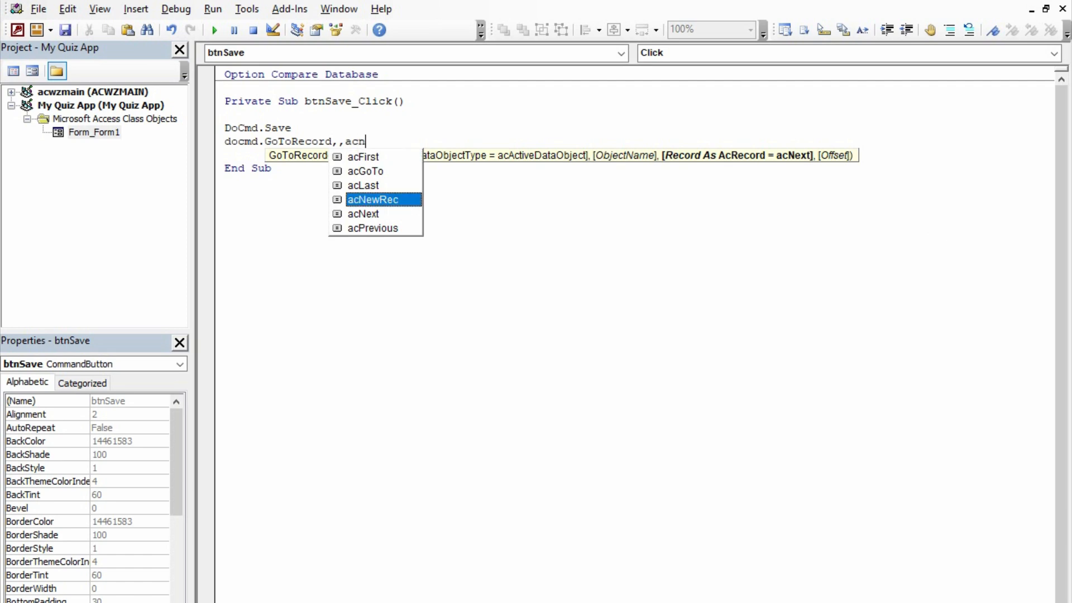
pyautogui.press('Tab')
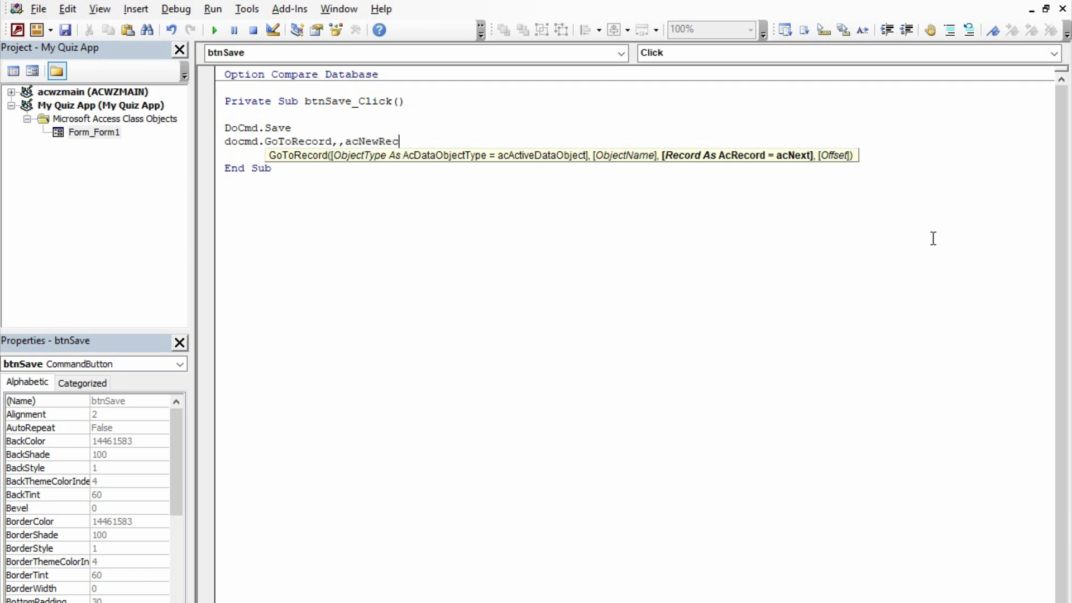
# Step: Return to the form, preview it in Form view and go back to Design view
pyautogui.click(908, 253)
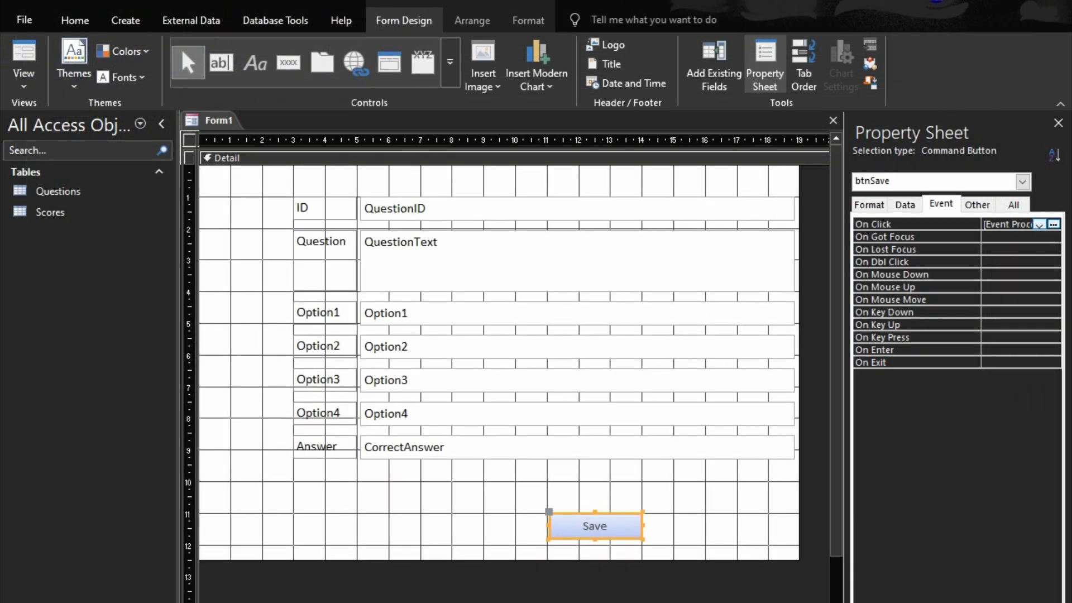
pyautogui.press('F5')
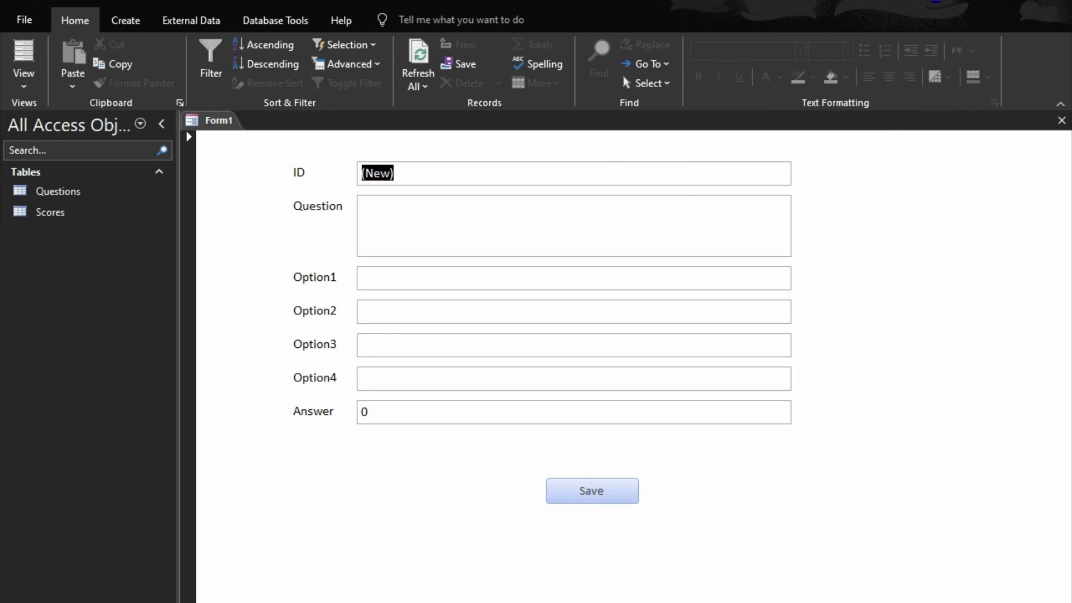
pyautogui.click(1059, 602)
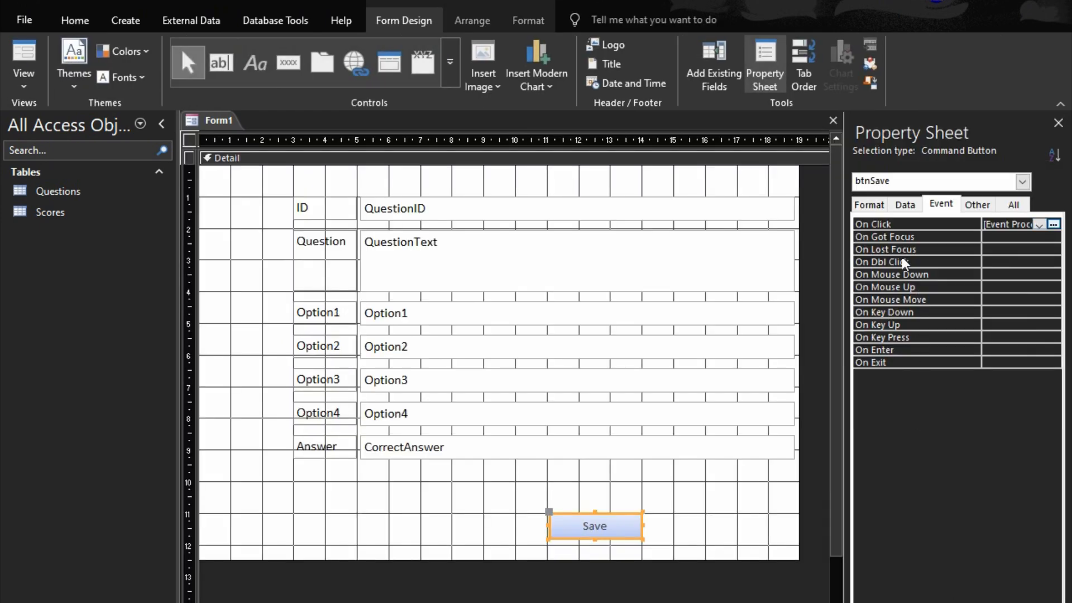
# Step: Set the form's Record Selectors and Navigation Buttons to No and its Scroll Bars to Neither
pyautogui.click(869, 206)
pyautogui.click(721, 565)
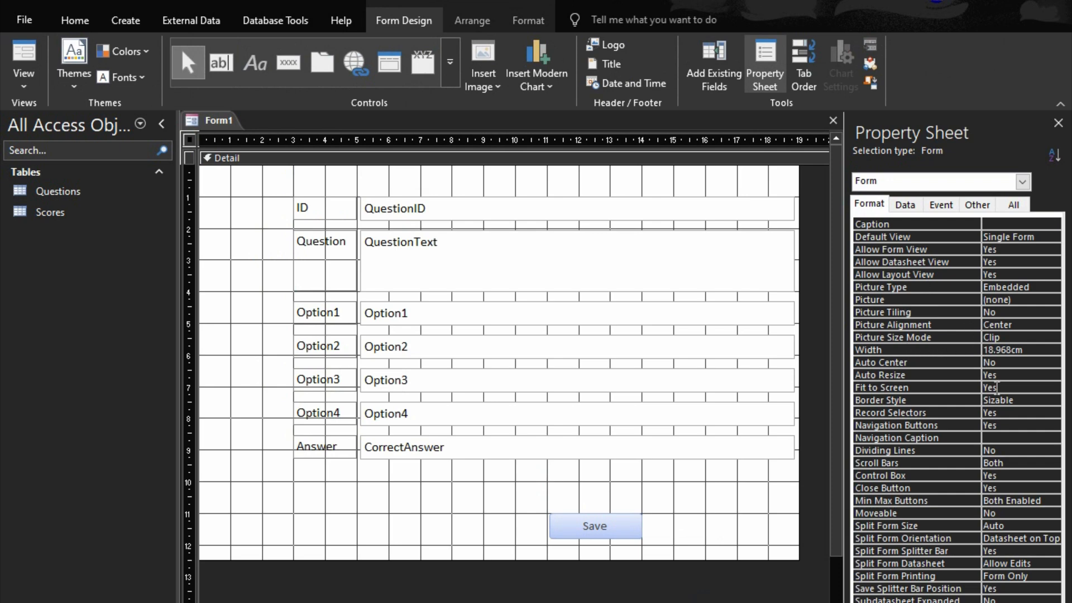
pyautogui.doubleClick(985, 412)
pyautogui.doubleClick(977, 425)
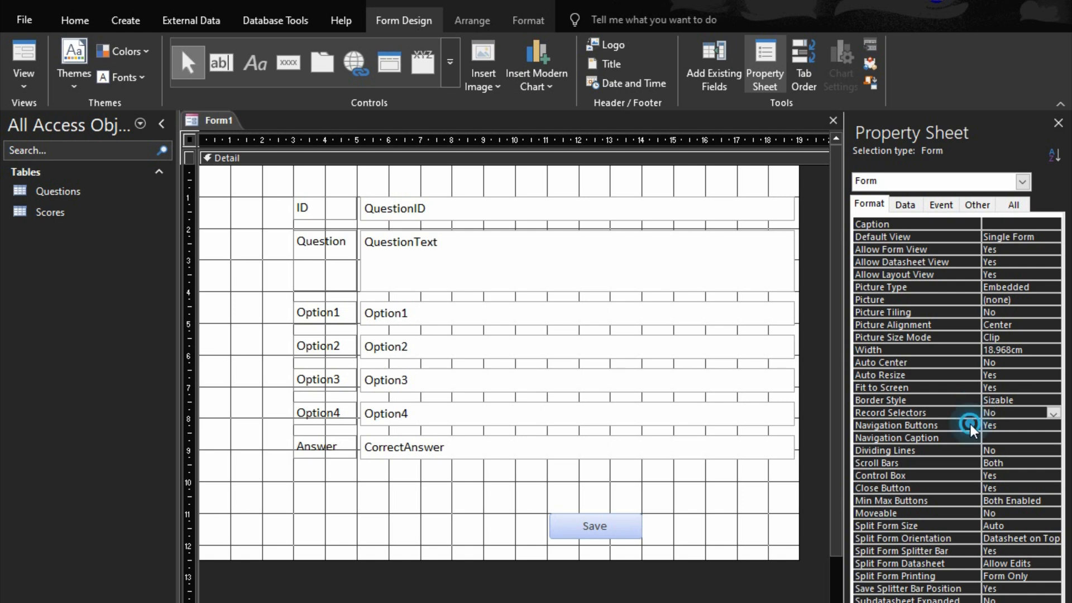
pyautogui.doubleClick(972, 464)
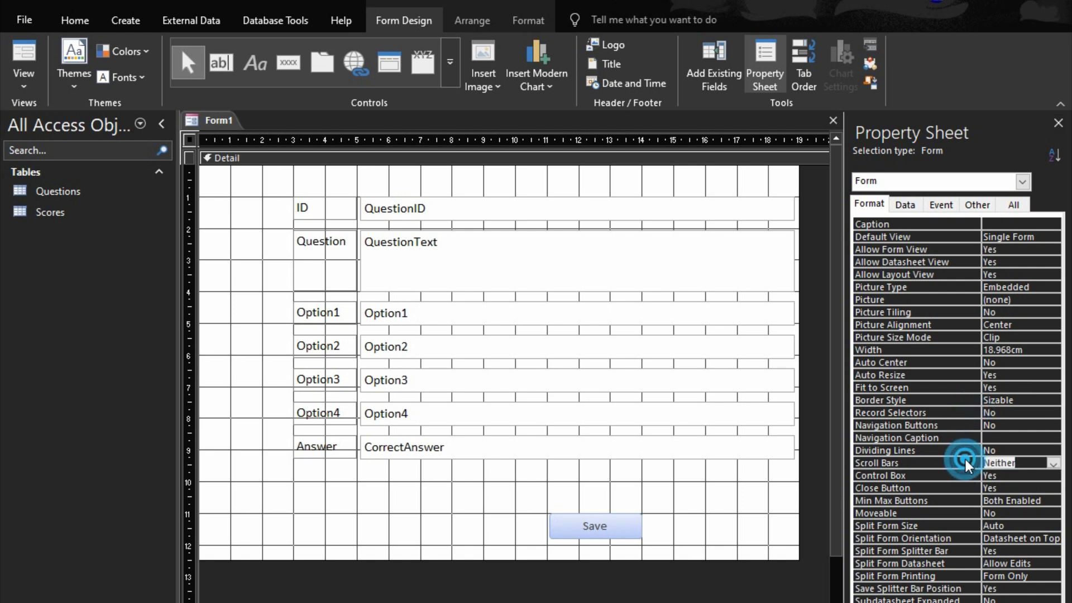
pyautogui.click(963, 499)
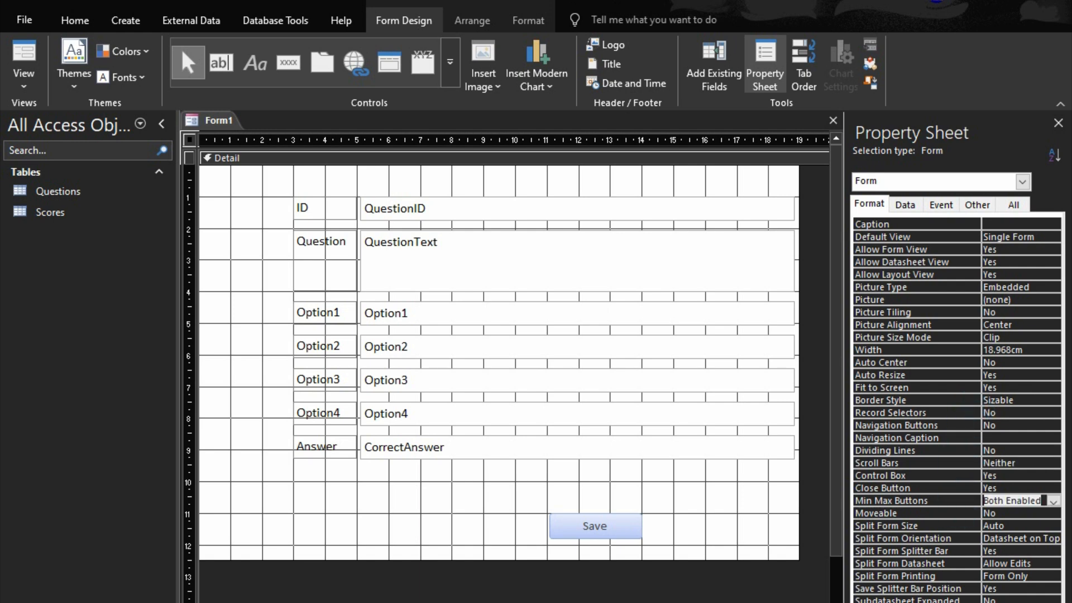
# Step: Check the form's appearance in Form view with the changed display properties, and return to Design view
pyautogui.press('F5')
pyautogui.rightClick(975, 199)
pyautogui.click(914, 245)
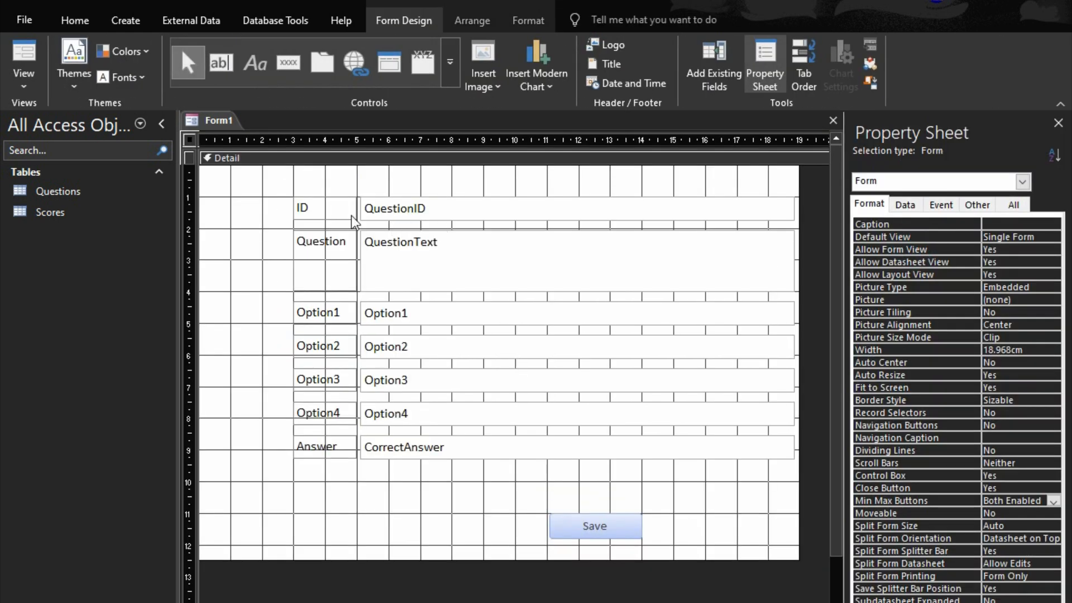
# Step: Show the Form Header and Form Footer sections on the form
pyautogui.rightClick(704, 485)
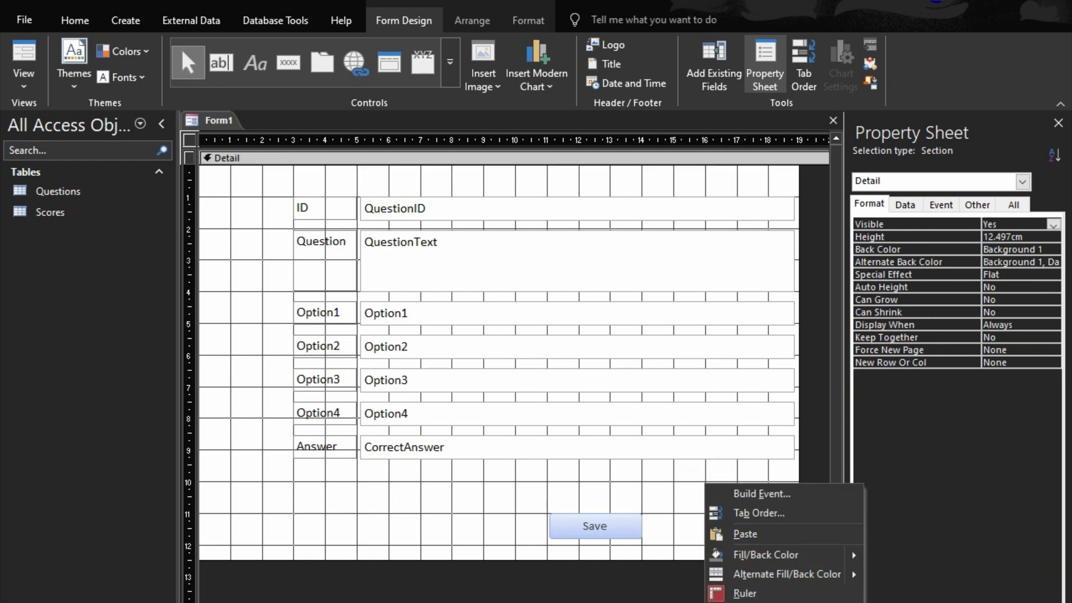
pyautogui.click(771, 602)
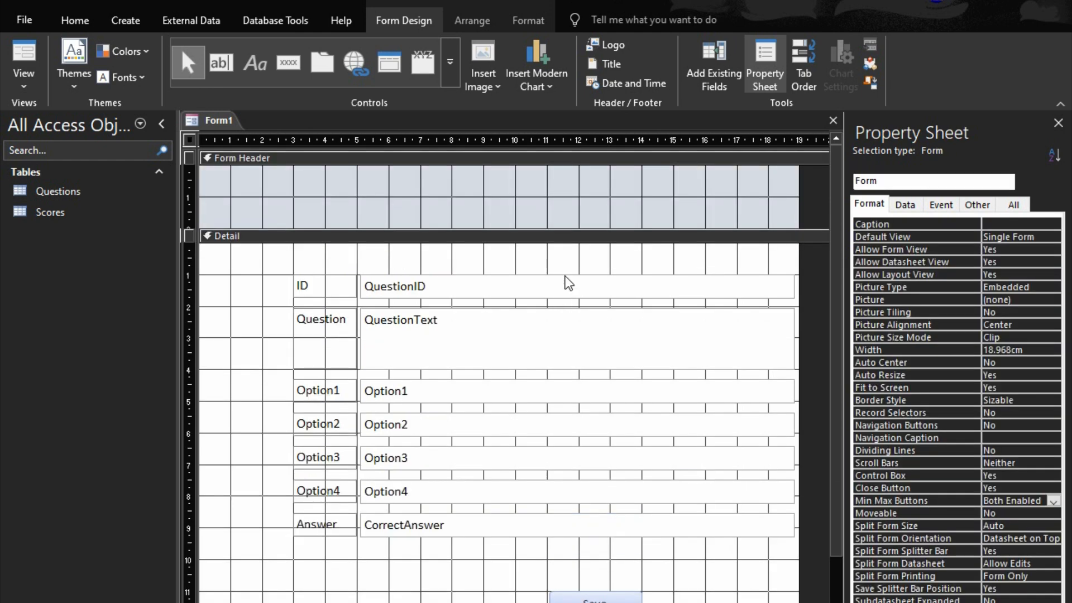
pyautogui.click(562, 239)
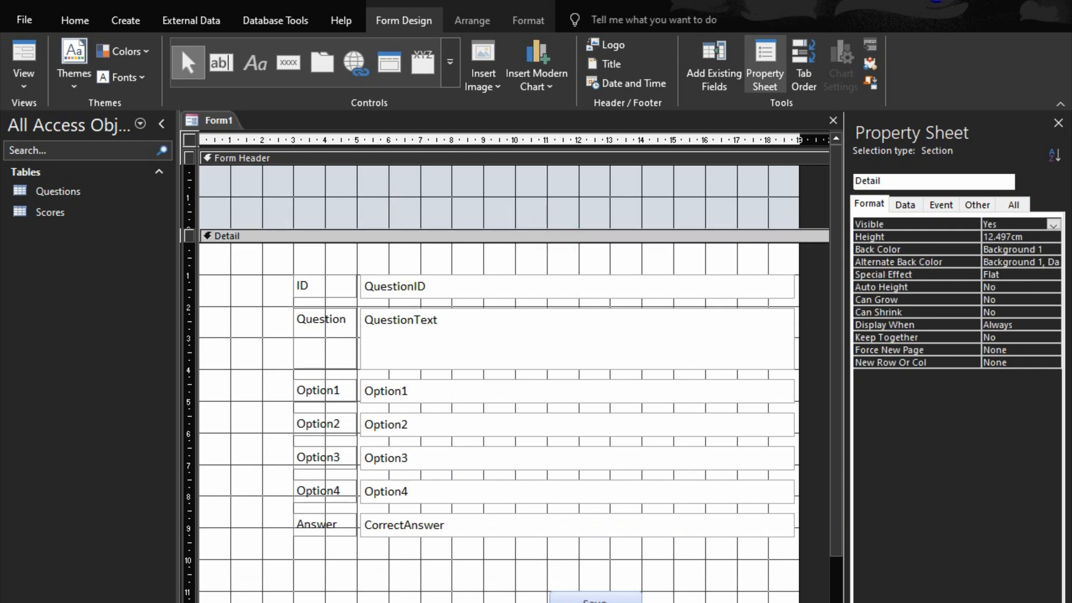
# Step: Fill the form footer's background with dark red, #903C39
pyautogui.click(520, 602)
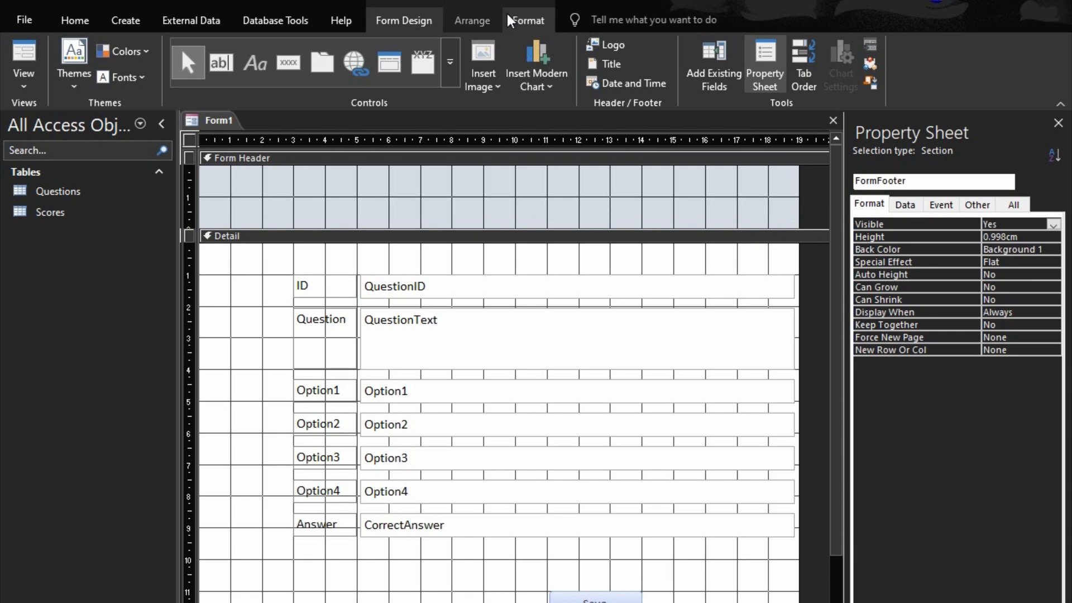
pyautogui.click(527, 21)
pyautogui.click(243, 77)
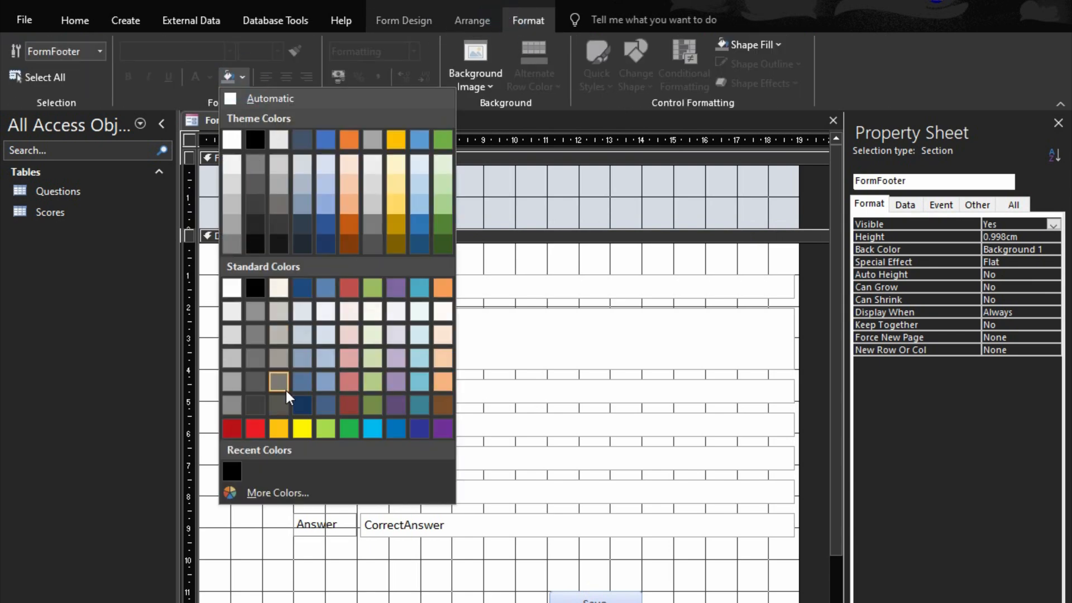
pyautogui.click(348, 407)
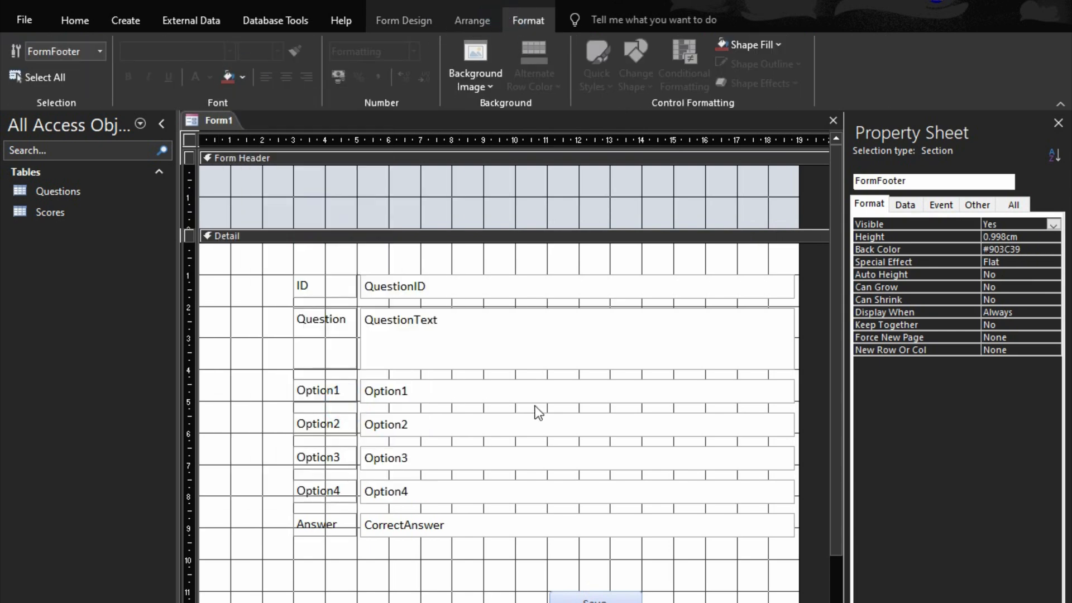
# Step: Fill the form header with the same dark red, #903C39, and reduce its height to about 1.6 cm
pyautogui.click(602, 158)
pyautogui.click(228, 77)
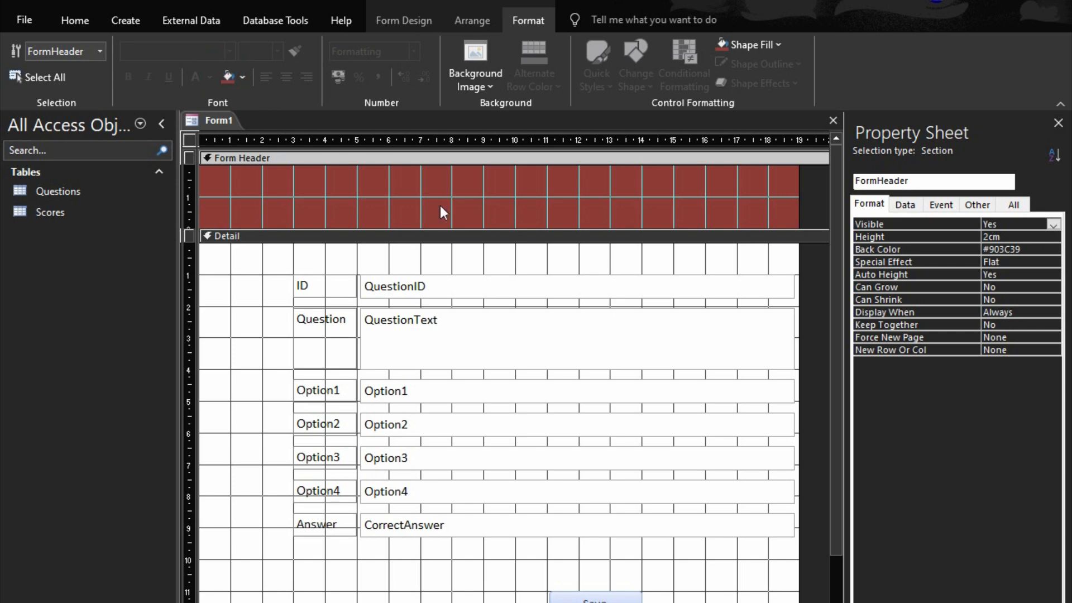
pyautogui.moveTo(456, 214); pyautogui.dragTo(457, 216)
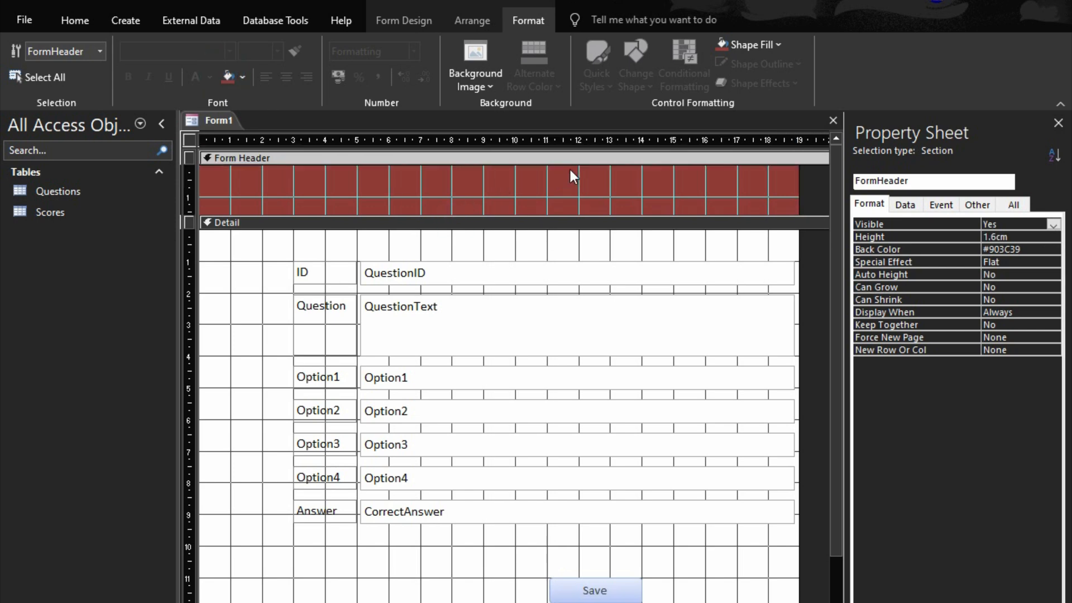
# Step: Add a label reading ADD QUESTIONS to the form header, about 6.5 cm from the form's left edge
pyautogui.click(403, 20)
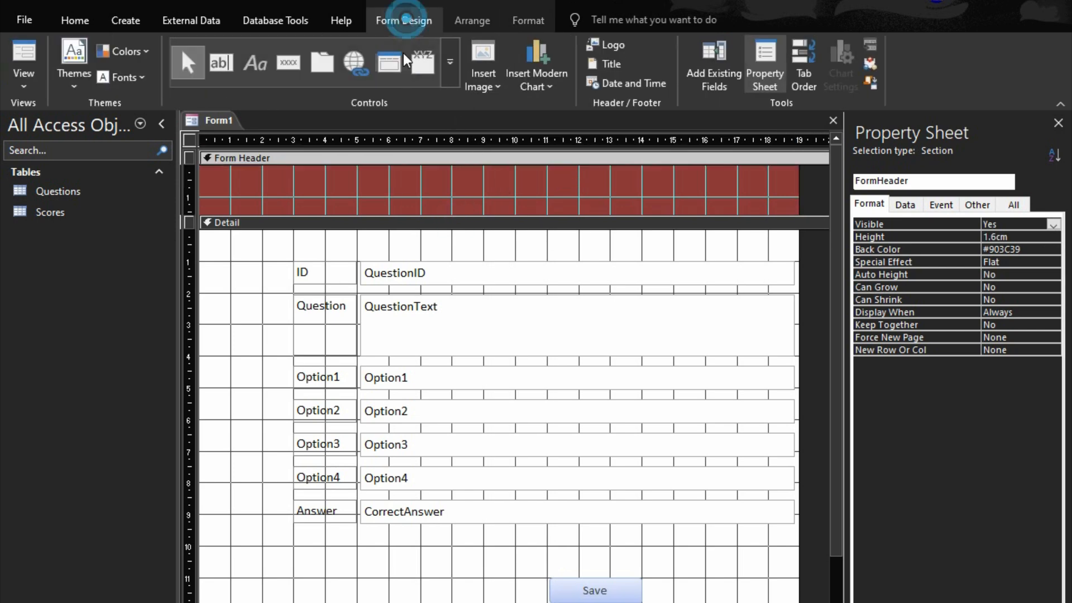
pyautogui.click(255, 62)
pyautogui.click(405, 181)
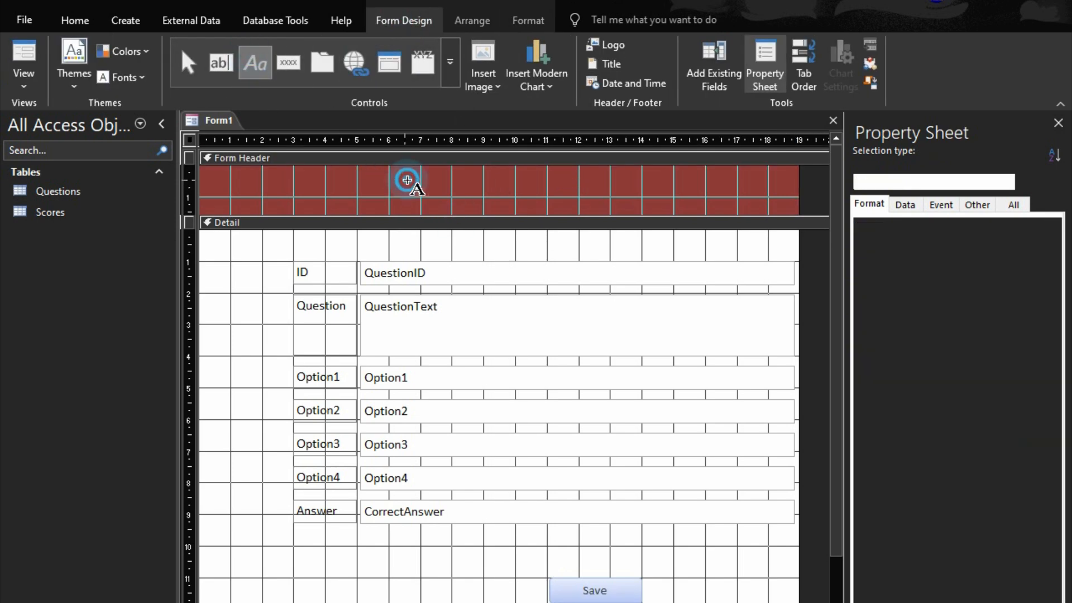
pyautogui.write('A')
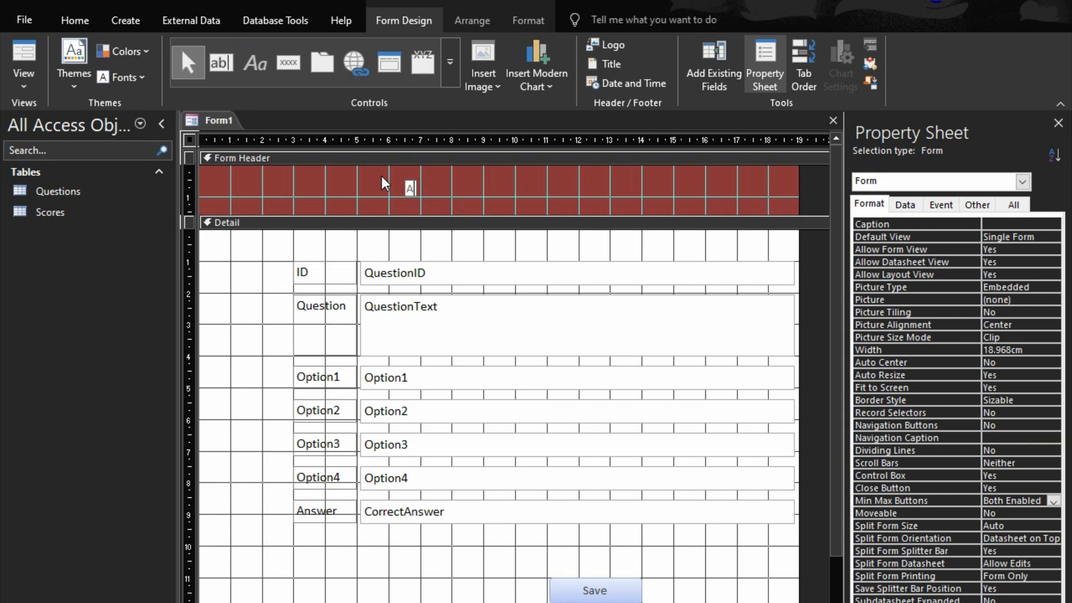
pyautogui.write('DD QUESTIONS')
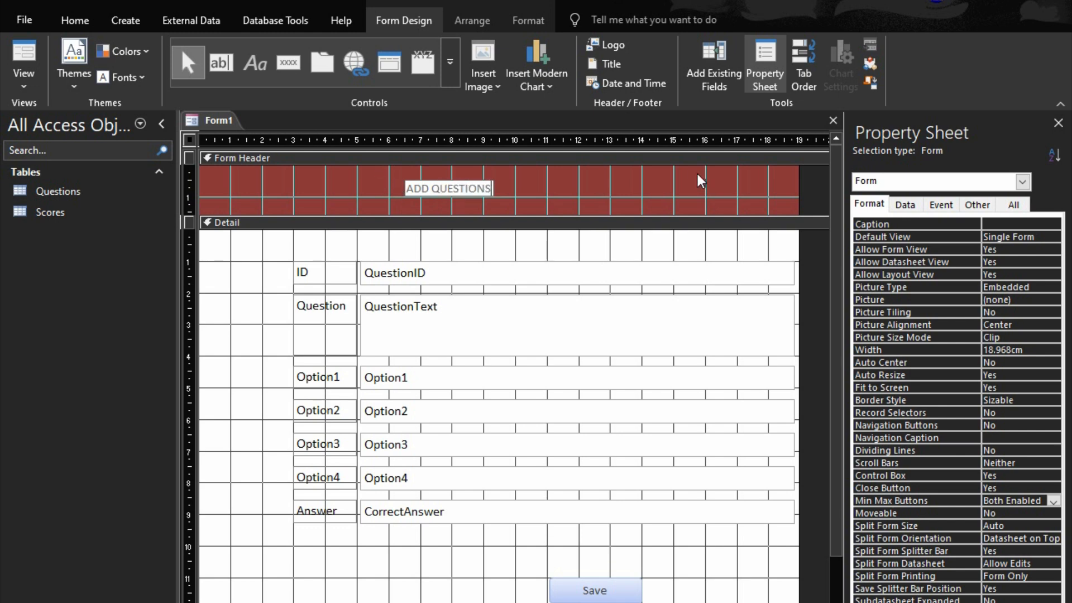
pyautogui.click(631, 173)
# Step: Format the ADD QUESTIONS label in white, bold text at font size 16
pyautogui.click(466, 187)
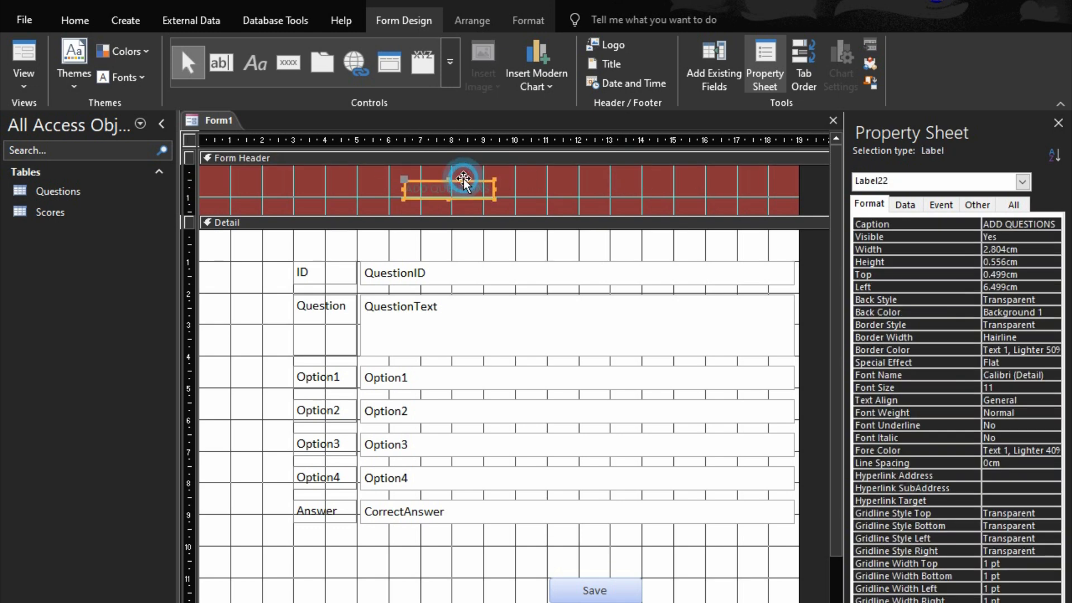
pyautogui.click(509, 19)
pyautogui.click(278, 51)
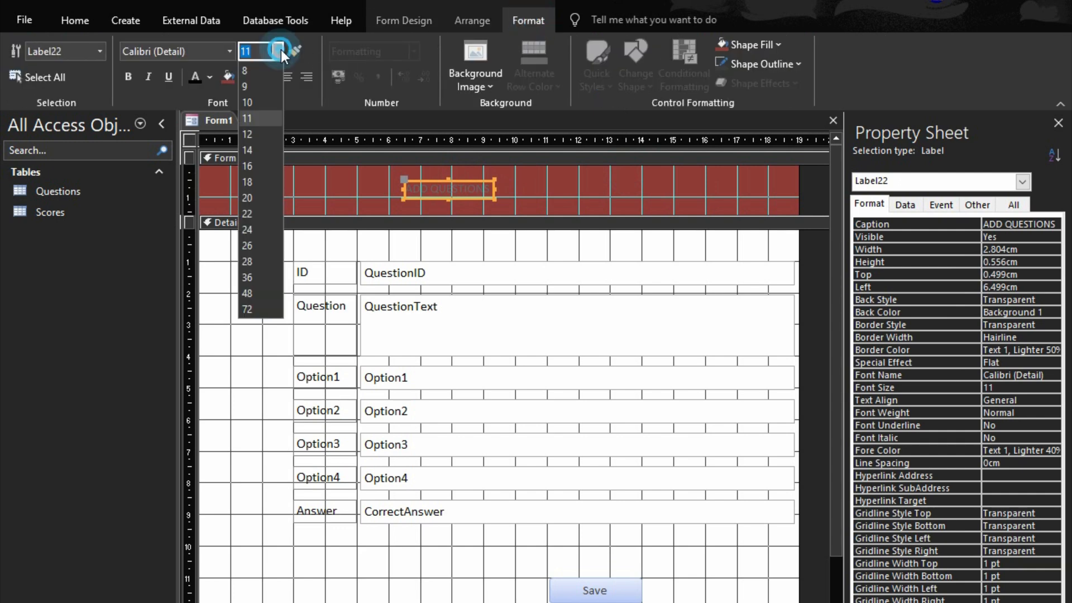
pyautogui.click(248, 229)
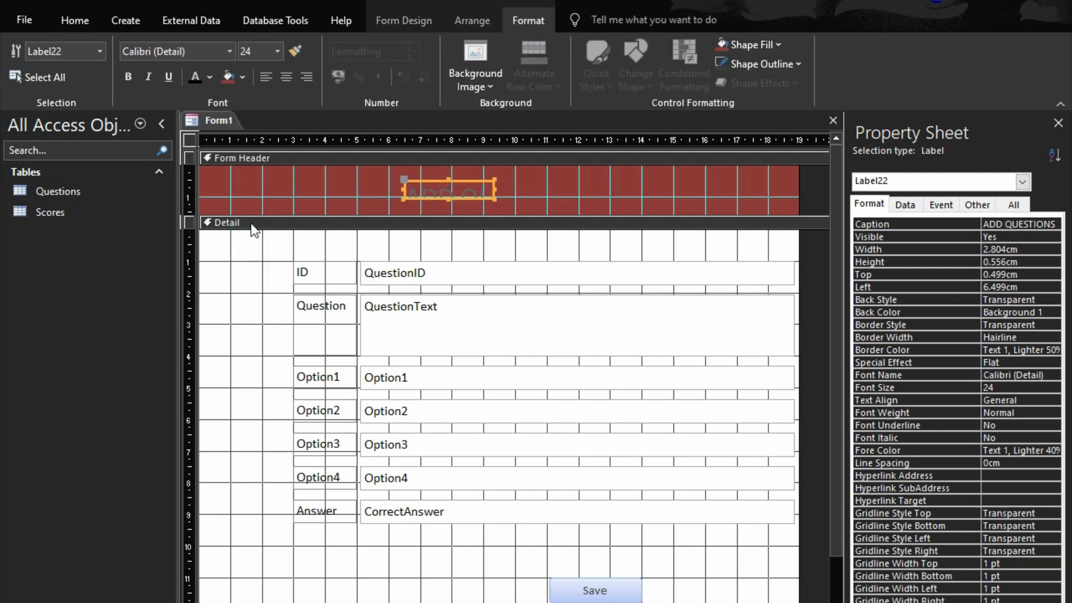
pyautogui.click(207, 78)
pyautogui.click(201, 137)
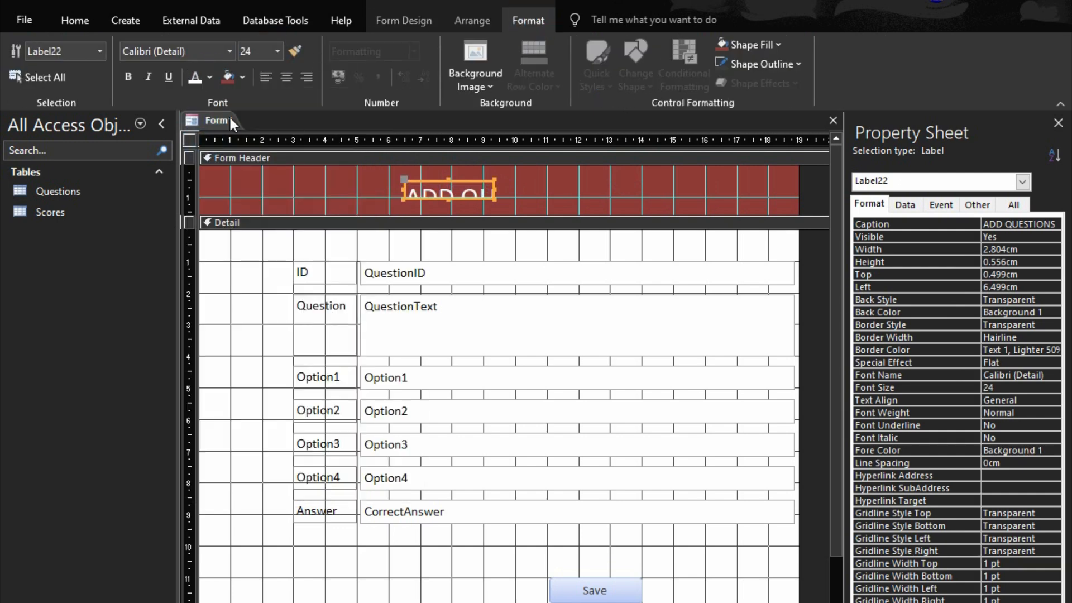
pyautogui.click(129, 77)
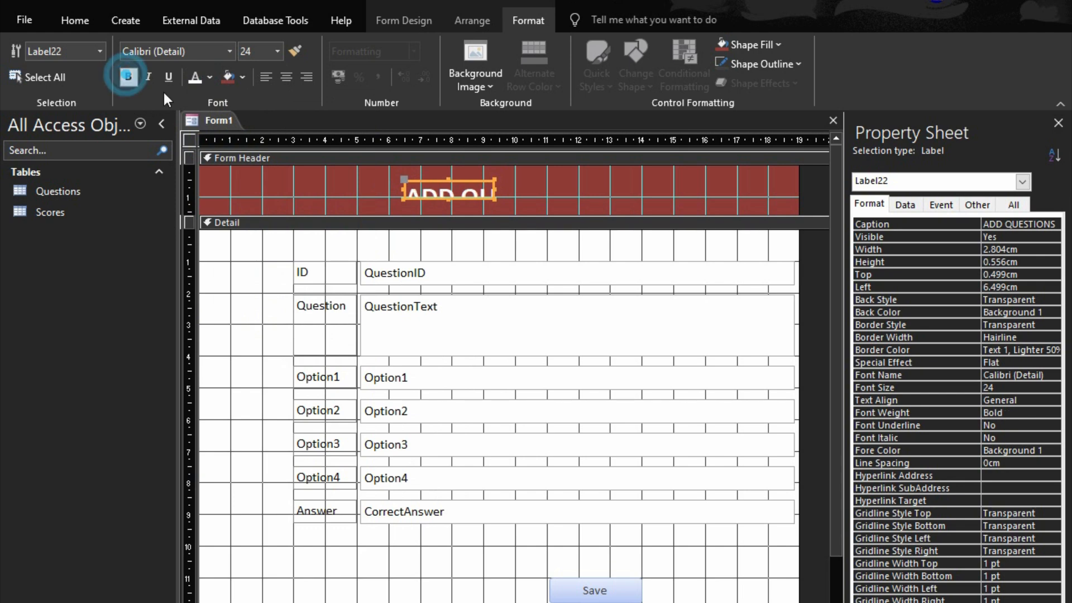
pyautogui.click(277, 51)
pyautogui.click(257, 168)
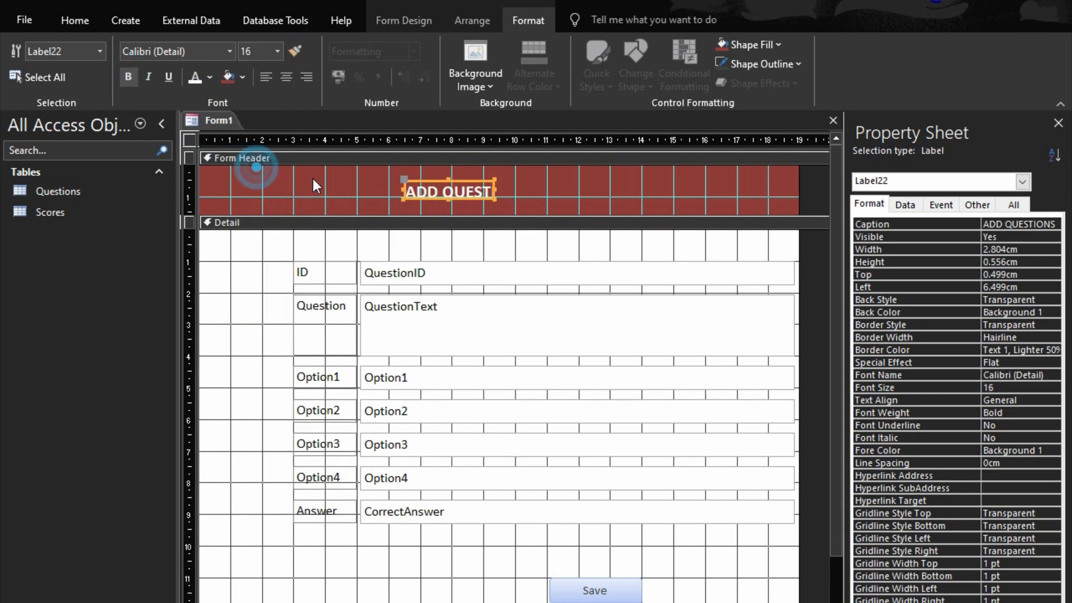
# Step: Size the ADD QUESTIONS label to fit its text and move it to about 8 cm left and 0.4 cm top in the header
pyautogui.rightClick(428, 191)
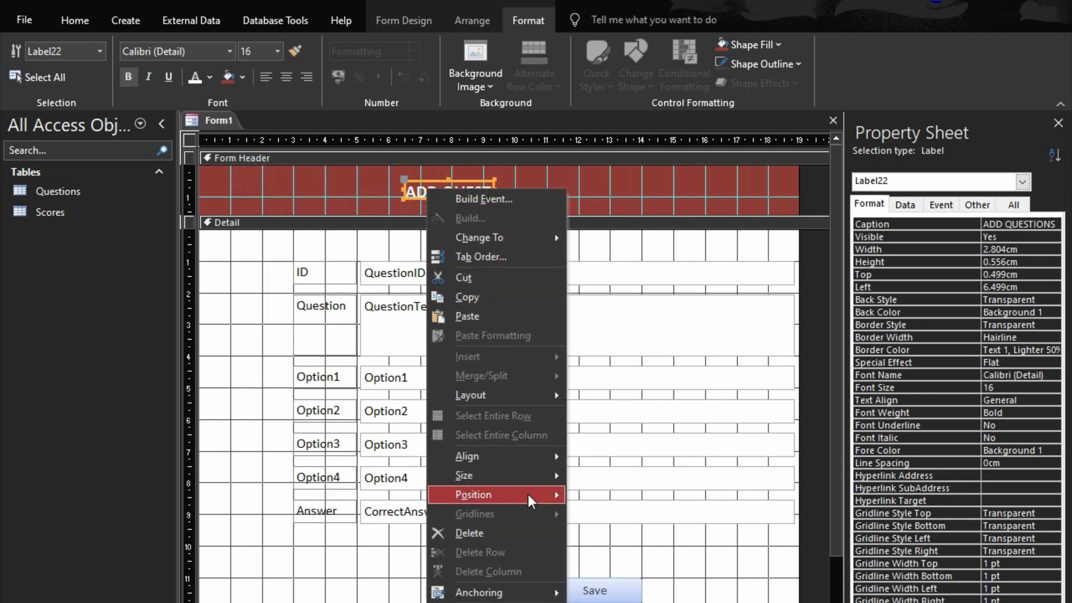
pyautogui.moveTo(539, 476)
pyautogui.click(598, 475)
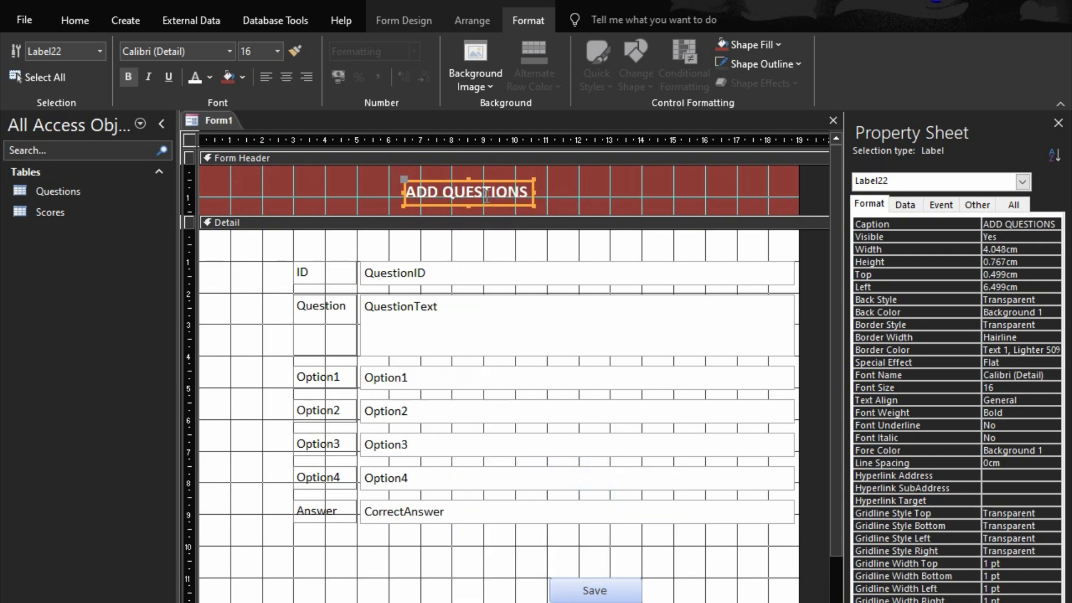
pyautogui.moveTo(492, 180); pyautogui.dragTo(567, 190)
pyautogui.click(625, 183)
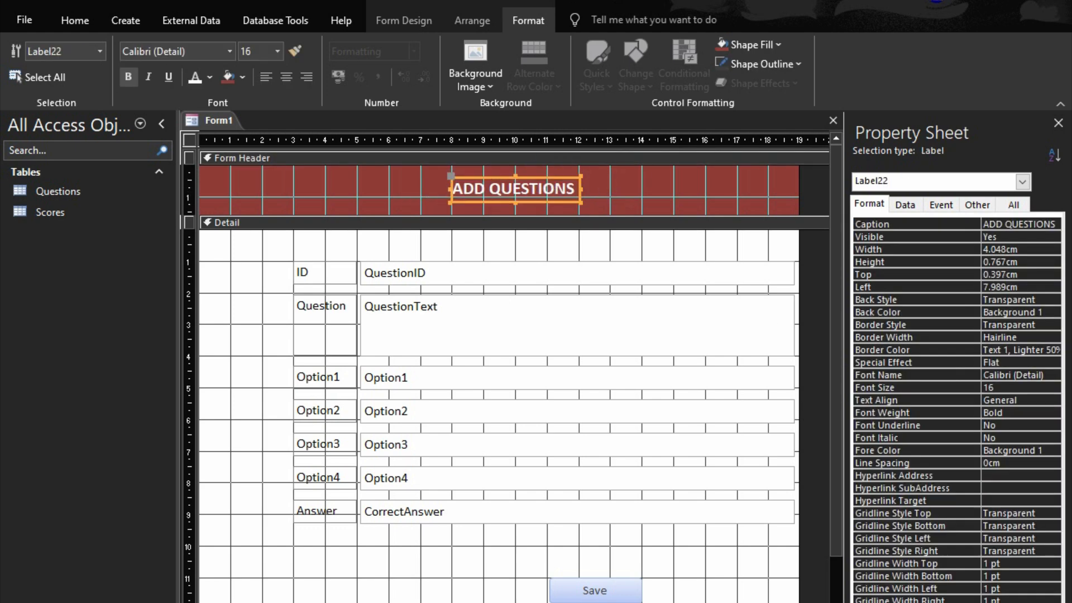
# Step: Preview the finished form, close it and save it under the name Add Questions
pyautogui.press('F5')
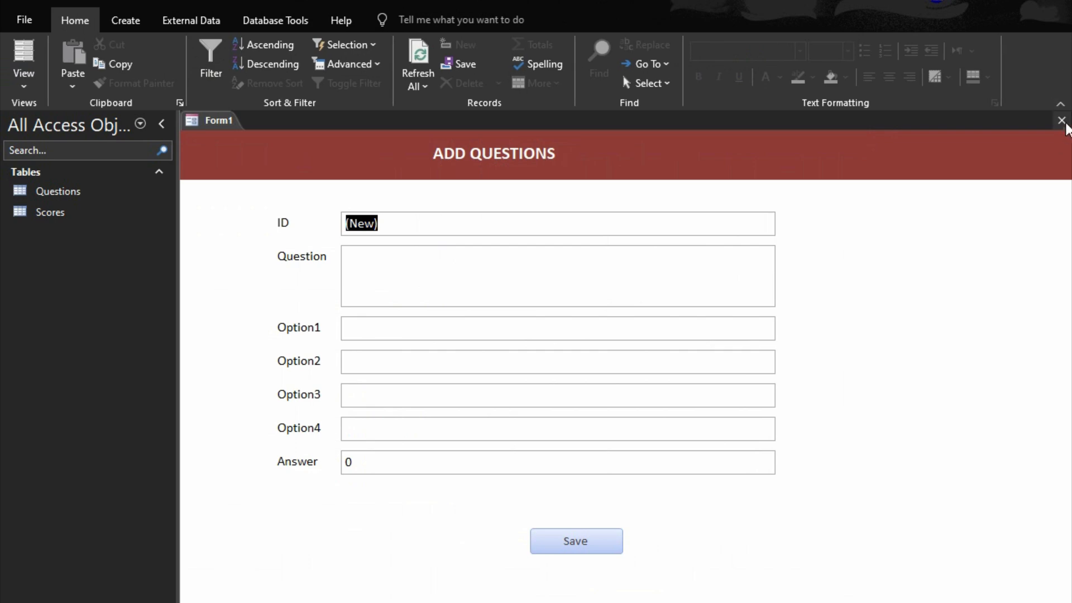
pyautogui.click(1062, 120)
pyautogui.click(471, 454)
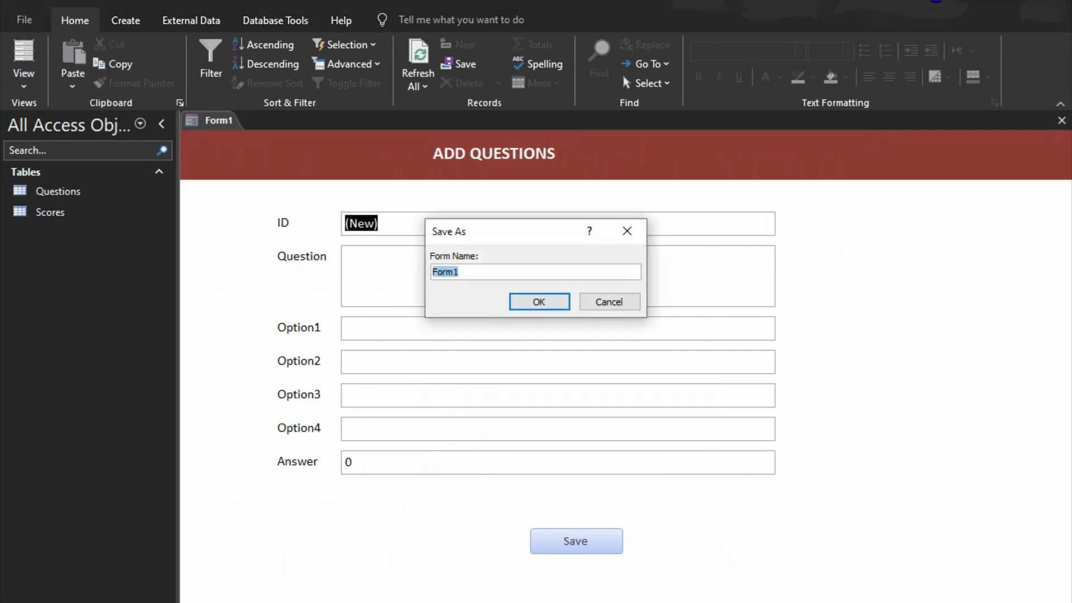
pyautogui.write('Add Questi')
pyautogui.press('BackSpace')
pyautogui.press('BackSpace')
pyautogui.press('BackSpace')
pyautogui.write('estions')
pyautogui.click(537, 304)
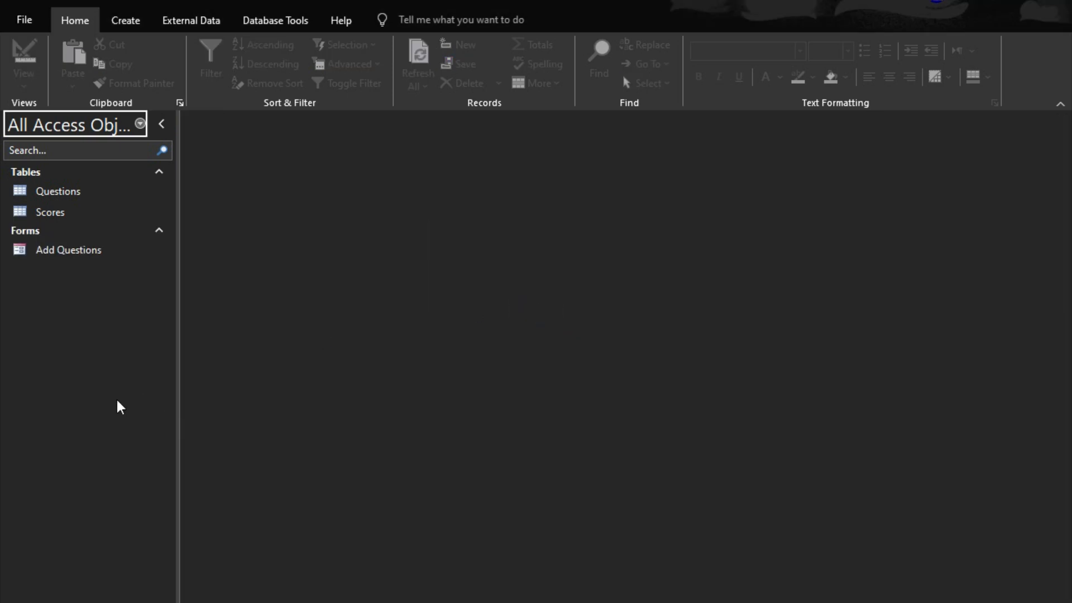
# Step: Open the Add Questions form and enter the question "How many videos have you watched so far from this channel?"
pyautogui.doubleClick(41, 254)
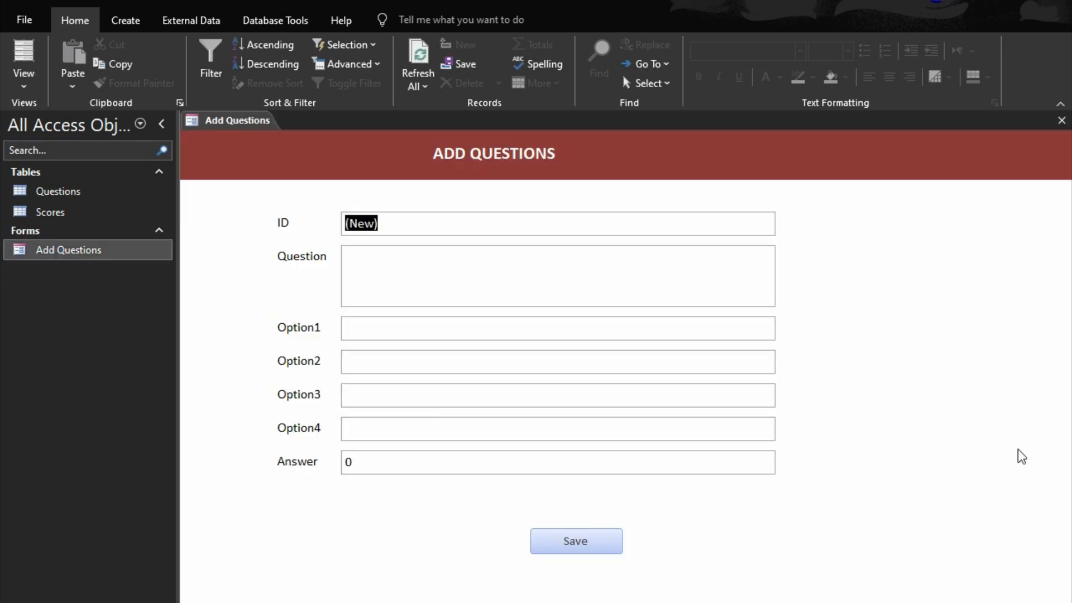
pyautogui.press('Tab')
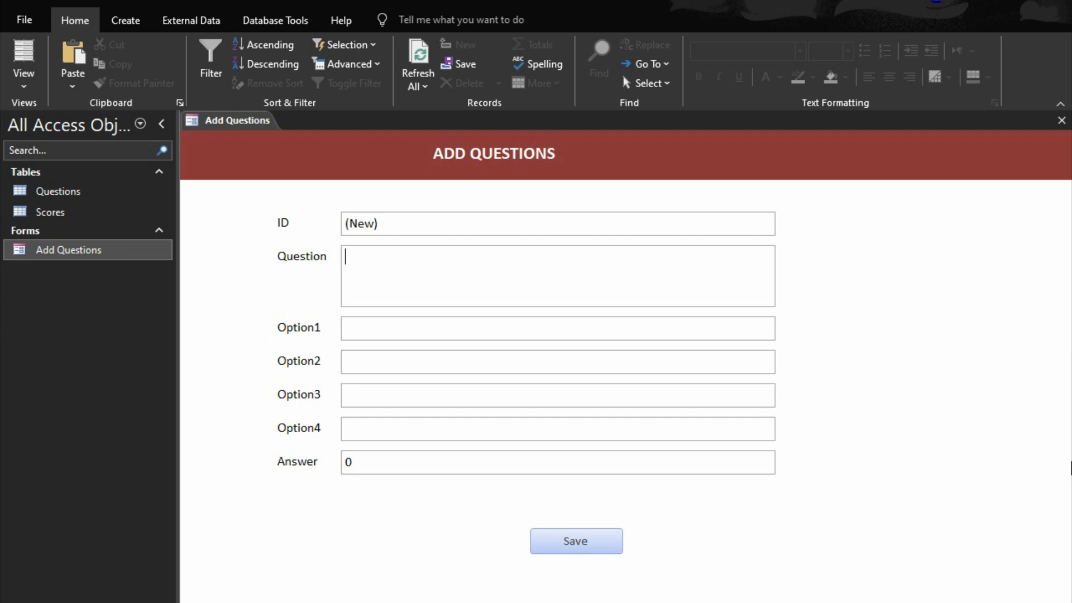
pyautogui.write('ow')
pyautogui.press('BackSpace')
pyautogui.press('BackSpace')
pyautogui.write('How many videos have you watched so fare fr')
pyautogui.press('BackSpace')
pyautogui.press('BackSpace')
pyautogui.press('BackSpace')
pyautogui.press('BackSpace')
pyautogui.write('form')
pyautogui.press('BackSpace')
pyautogui.press('BackSpace')
pyautogui.press('BackSpace')
pyautogui.write('rom thjis')
pyautogui.press('BackSpace')
pyautogui.press('BackSpace')
pyautogui.press('BackSpace')
pyautogui.write('is channel?')
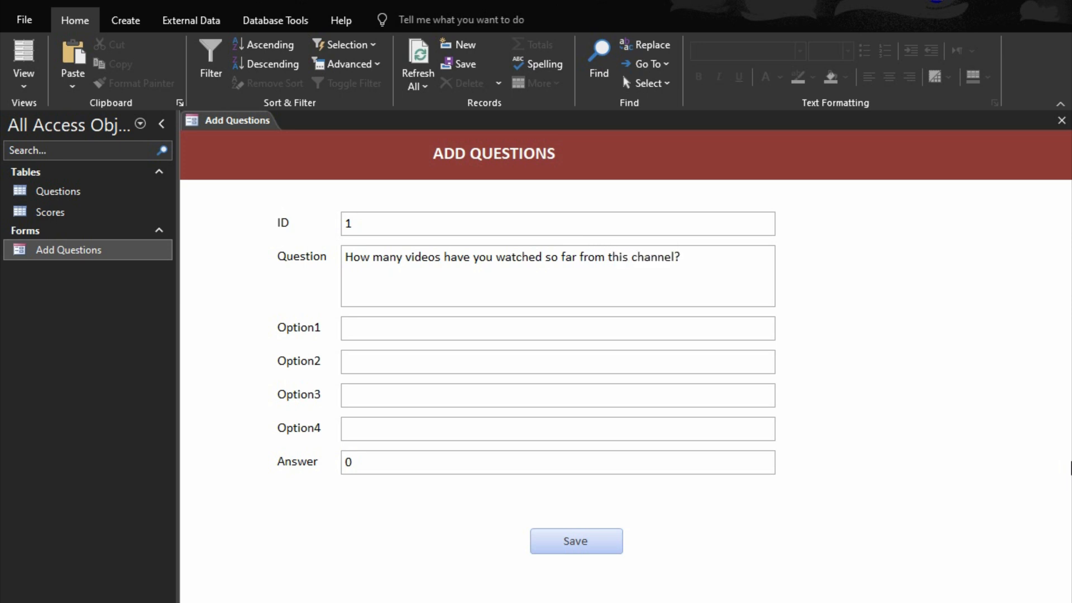
# Step: Enter 12, 15, 20 and 24 as Option1 to Option4 of the first question
pyautogui.press('Tab')
pyautogui.write('1215')
pyautogui.press('Tab')
pyautogui.write('1')
pyautogui.press('BackSpace')
pyautogui.write('20')
pyautogui.press('Tab')
pyautogui.write('24')
pyautogui.press('Tab')
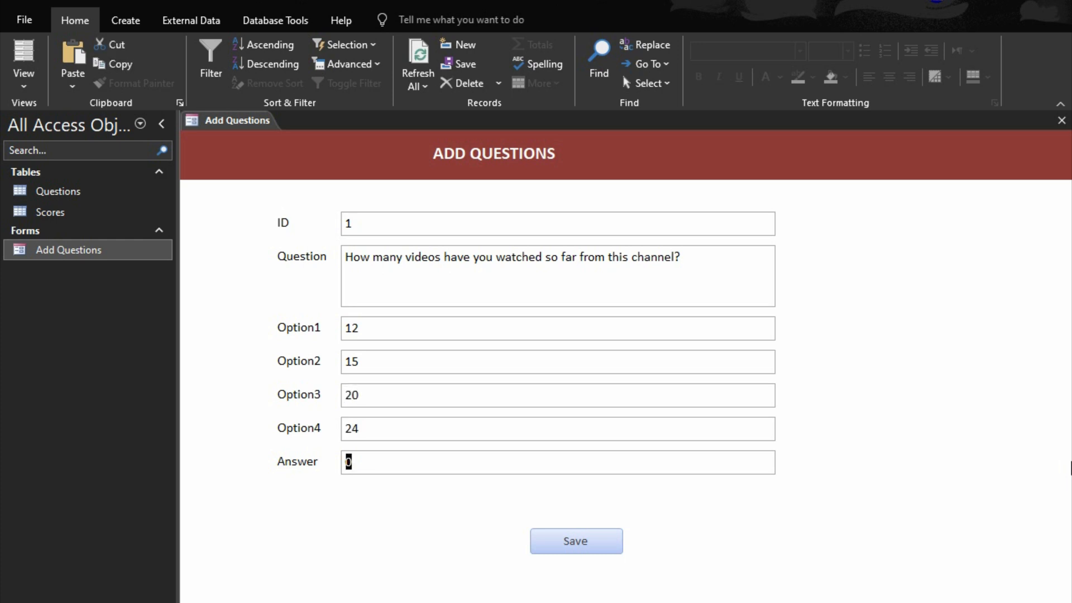
# Step: Set the first question's answer to option number 4 and save the record
pyautogui.write('24')
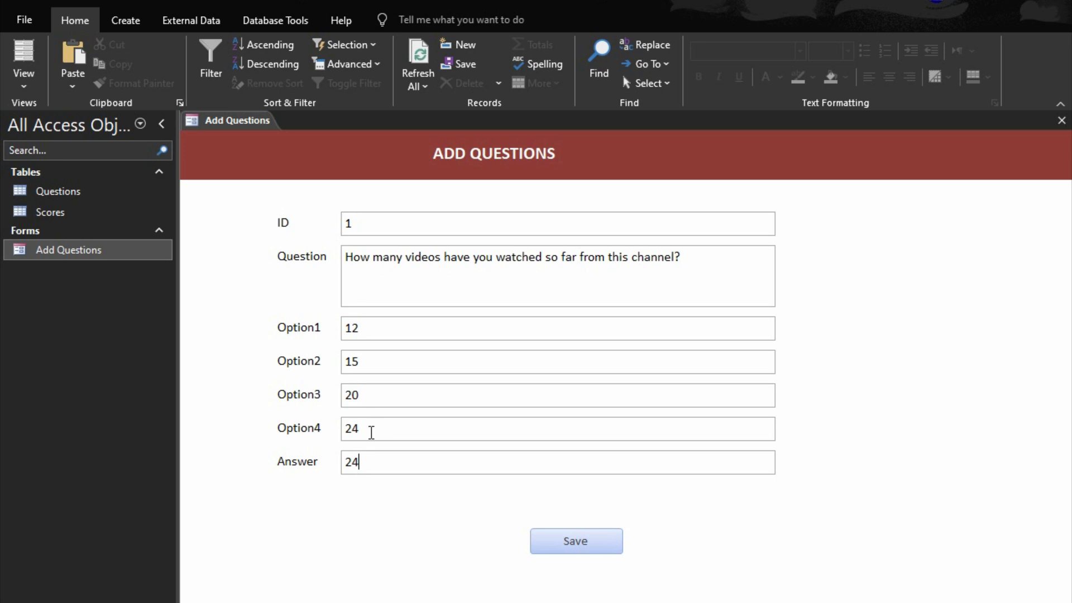
pyautogui.moveTo(370, 460); pyautogui.dragTo(333, 458)
pyautogui.write('4')
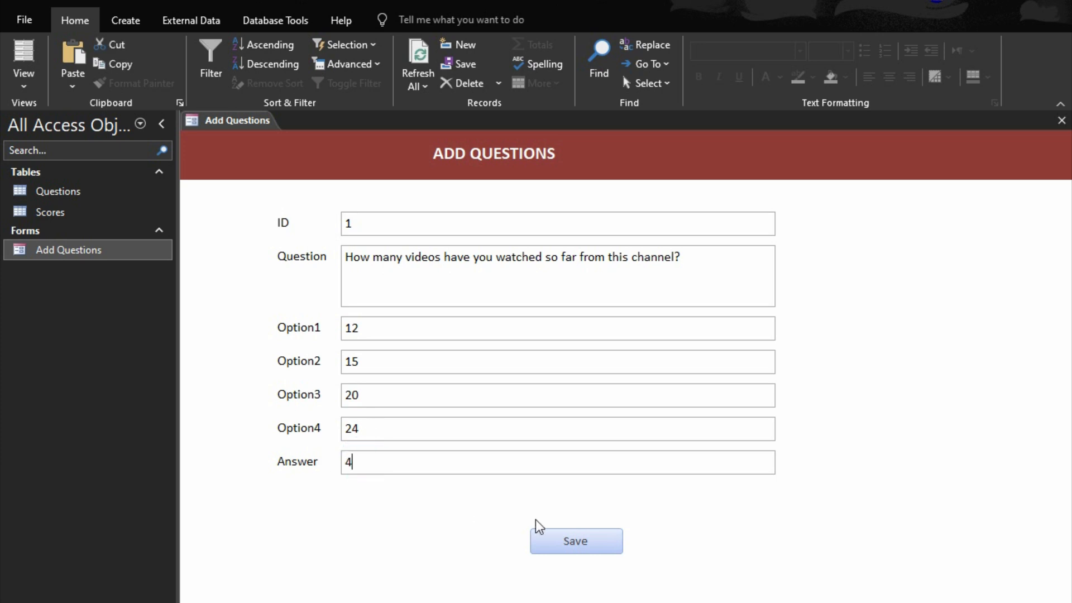
pyautogui.click(630, 387)
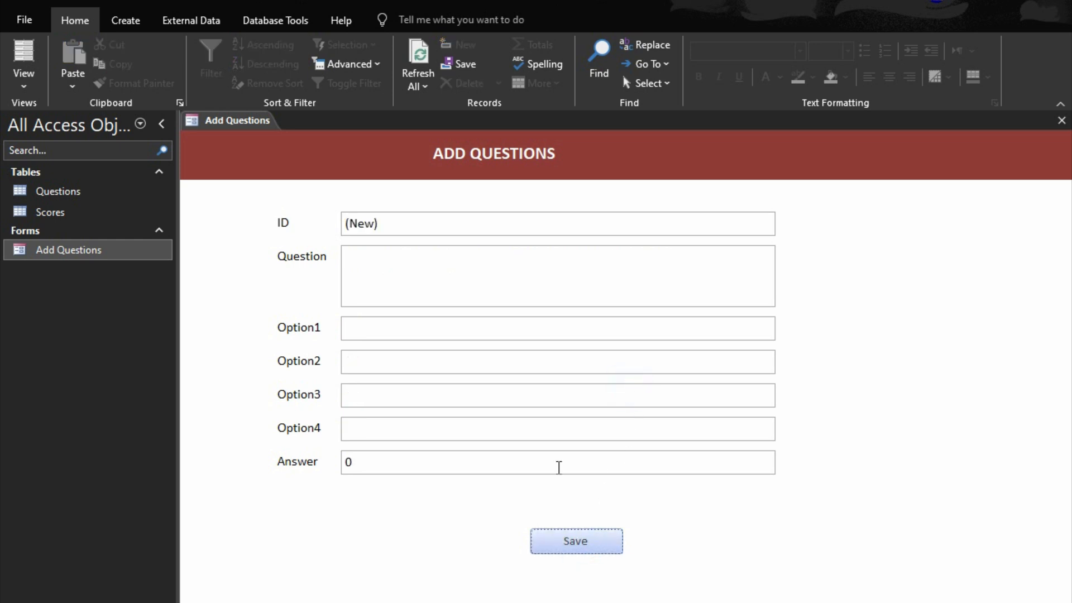
# Step: Enter the second question, "How many friends and families have you shared this channel to?"
pyautogui.click(483, 281)
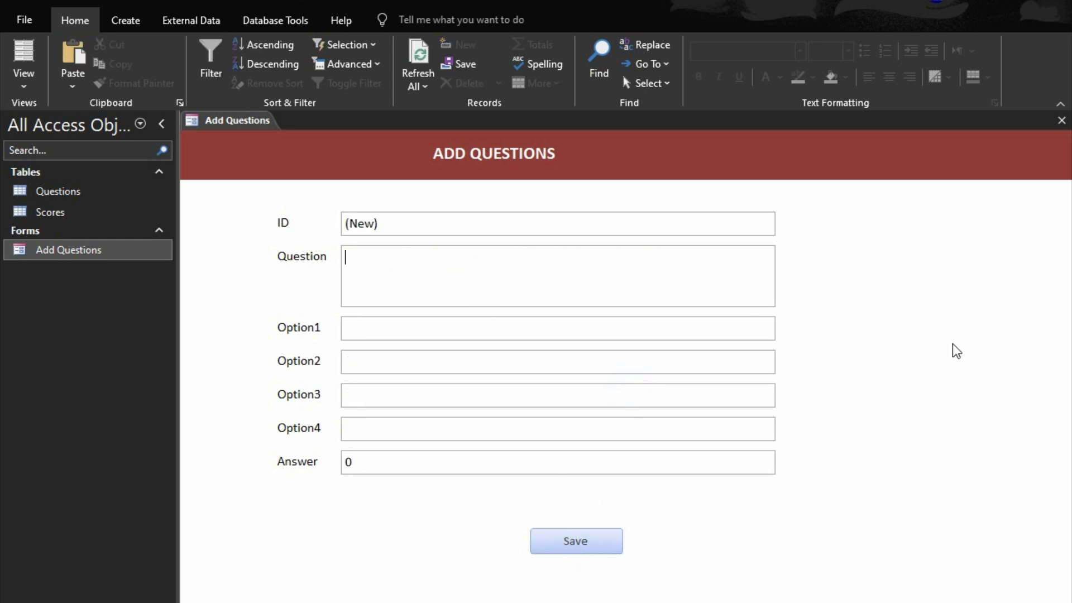
pyautogui.write('j')
pyautogui.press('BackSpace')
pyautogui.write('J')
pyautogui.press('BackSpace')
pyautogui.write('How many friends and familoi')
pyautogui.press('BackSpace')
pyautogui.press('BackSpace')
pyautogui.write('ie')
pyautogui.press('BackSpace')
pyautogui.write('s have you shared thjis')
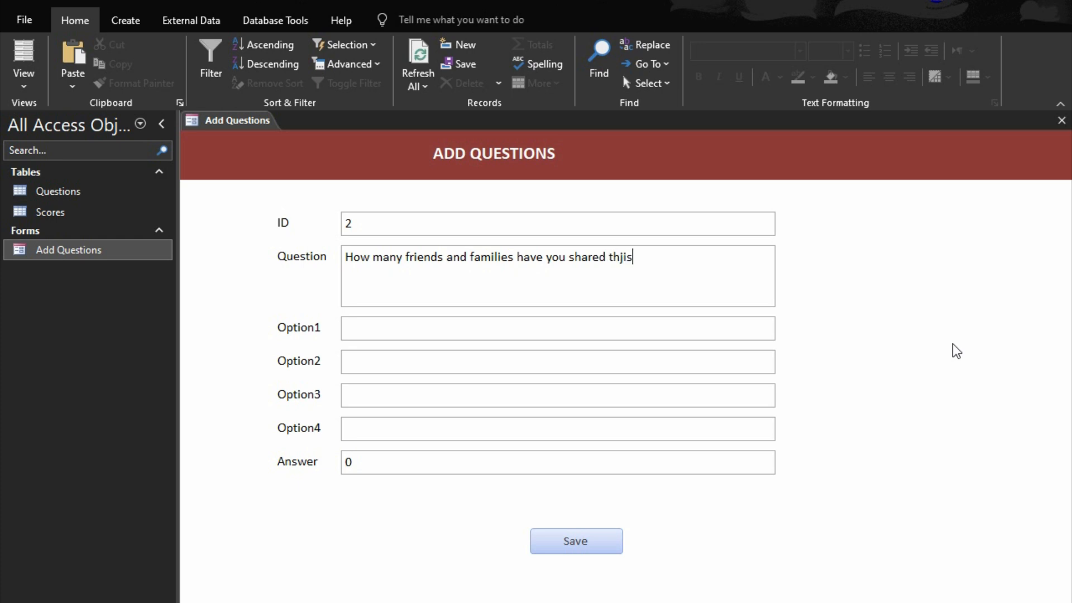
pyautogui.press('BackSpace')
pyautogui.press('BackSpace')
pyautogui.press('BackSpace')
pyautogui.write('is chann')
pyautogui.press('BackSpace')
pyautogui.press('BackSpace')
pyautogui.press('BackSpace')
pyautogui.write('hann')
pyautogui.write('el to')
pyautogui.write('?')
# Step: Enter 30, 50, 70 and 45 as the second question's options, set the answer to 3 and save the record
pyautogui.write('30')
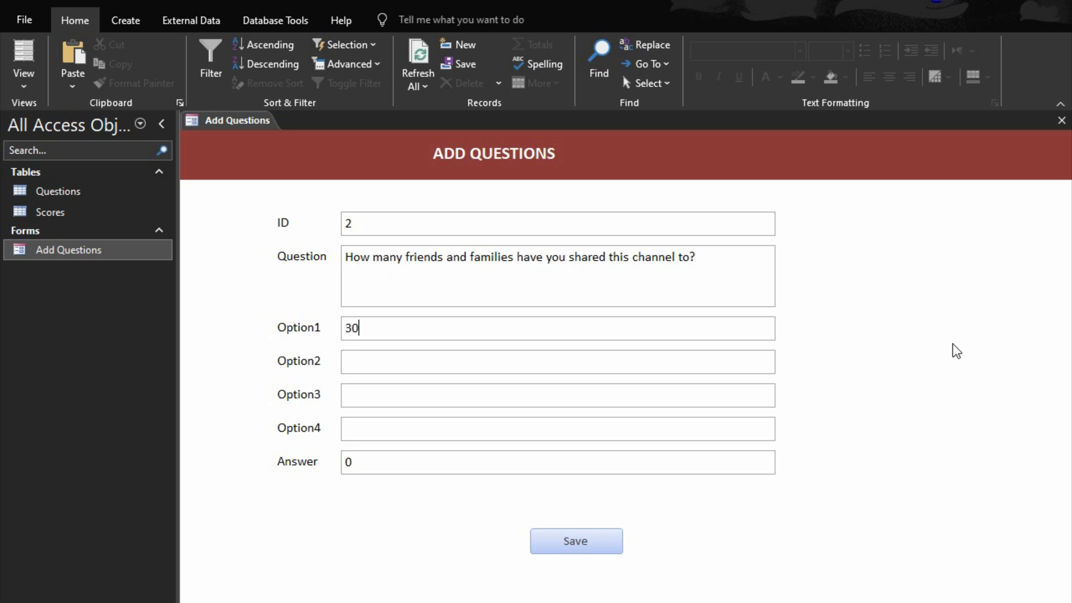
pyautogui.write('50')
pyautogui.press('Tab')
pyautogui.write('70')
pyautogui.press('Tab')
pyautogui.write('45')
pyautogui.press('Tab')
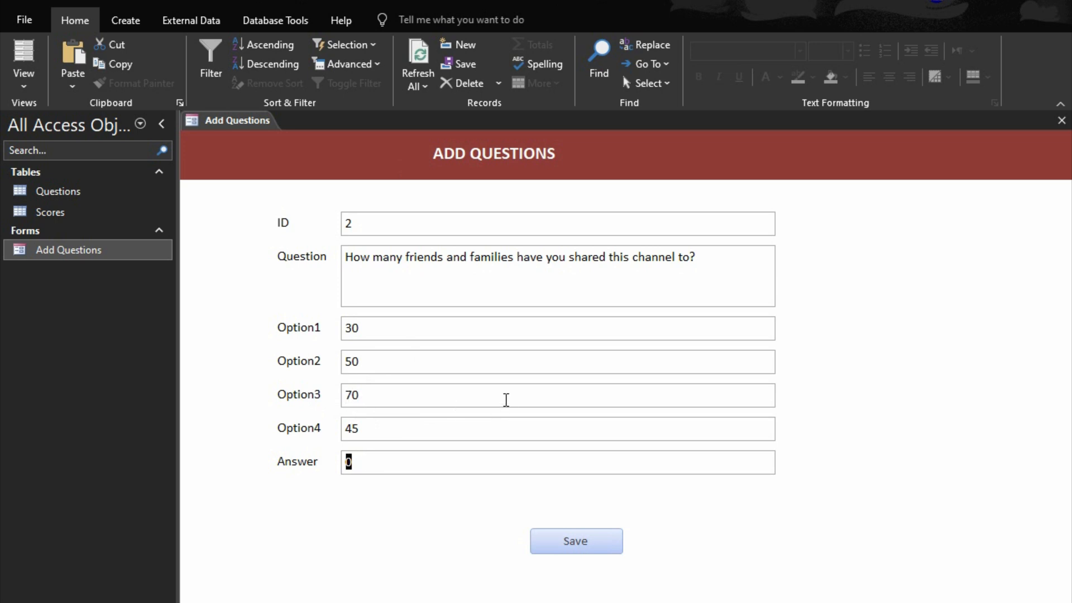
pyautogui.write('3')
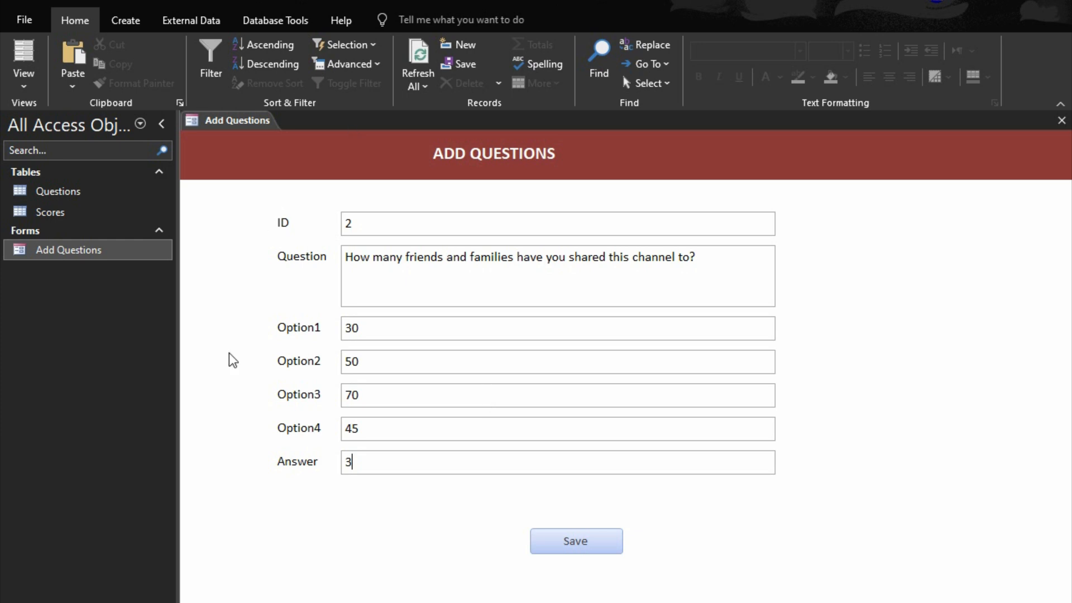
pyautogui.click(572, 536)
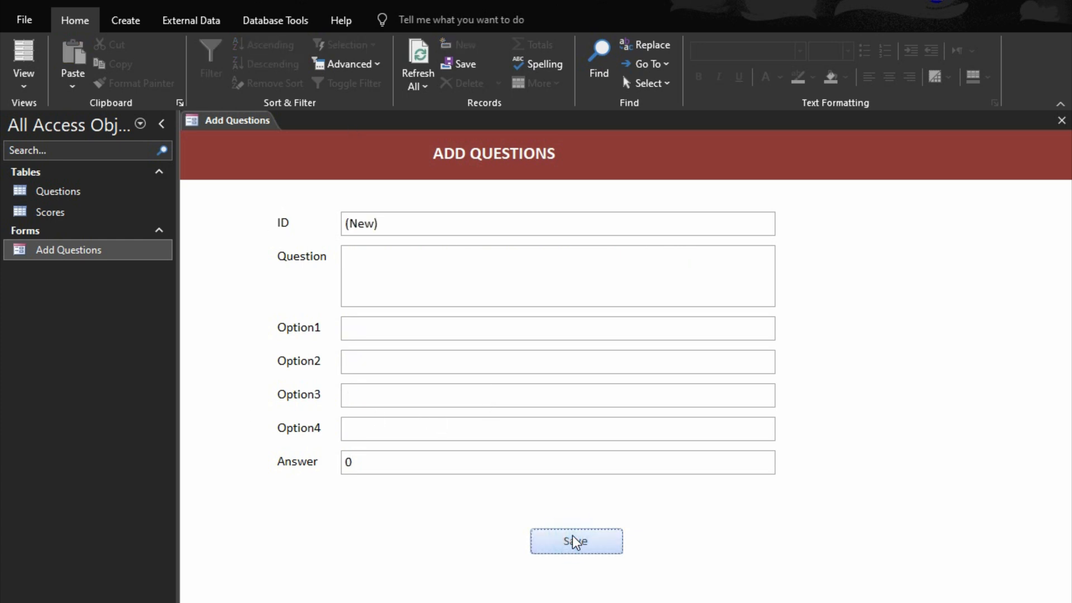
# Step: Enter the third question, "As a new visitor to this channel, what will you do after finishing watching this tutorial?"
pyautogui.click(628, 279)
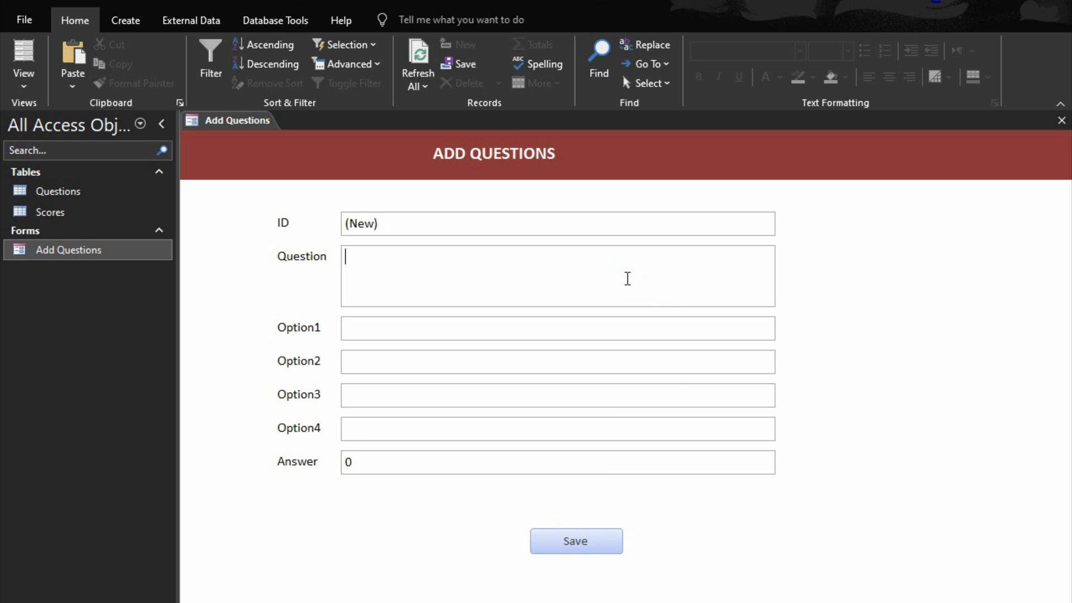
pyautogui.write('As a new')
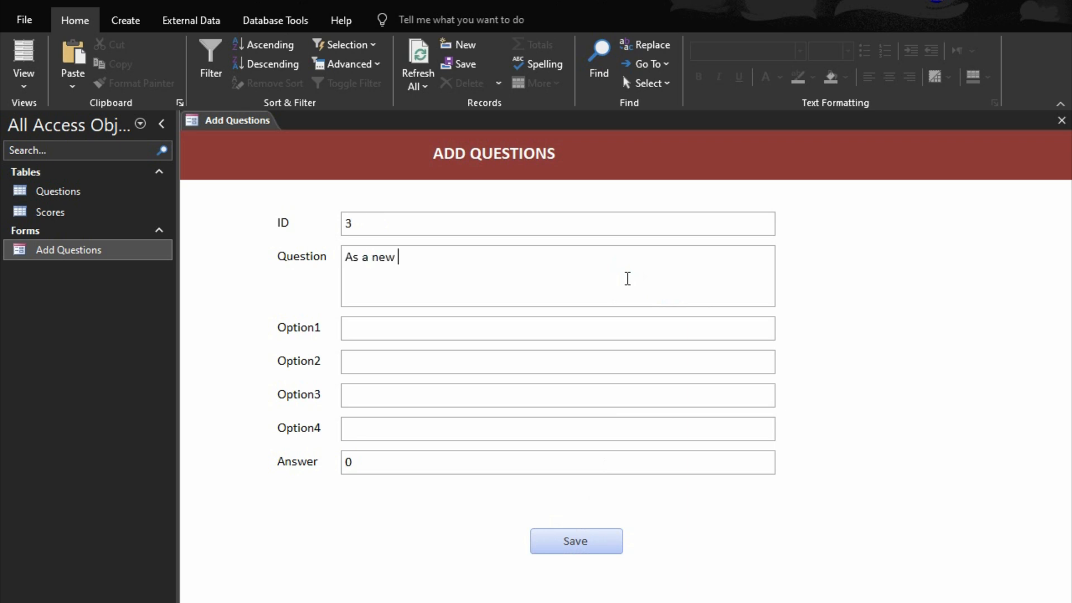
pyautogui.write(' visitor tha')
pyautogui.press('BackSpace')
pyautogui.press('BackSpace')
pyautogui.write('o this channel ,')
pyautogui.press('BackSpace')
pyautogui.press('BackSpace')
pyautogui.write(', what will you do after')
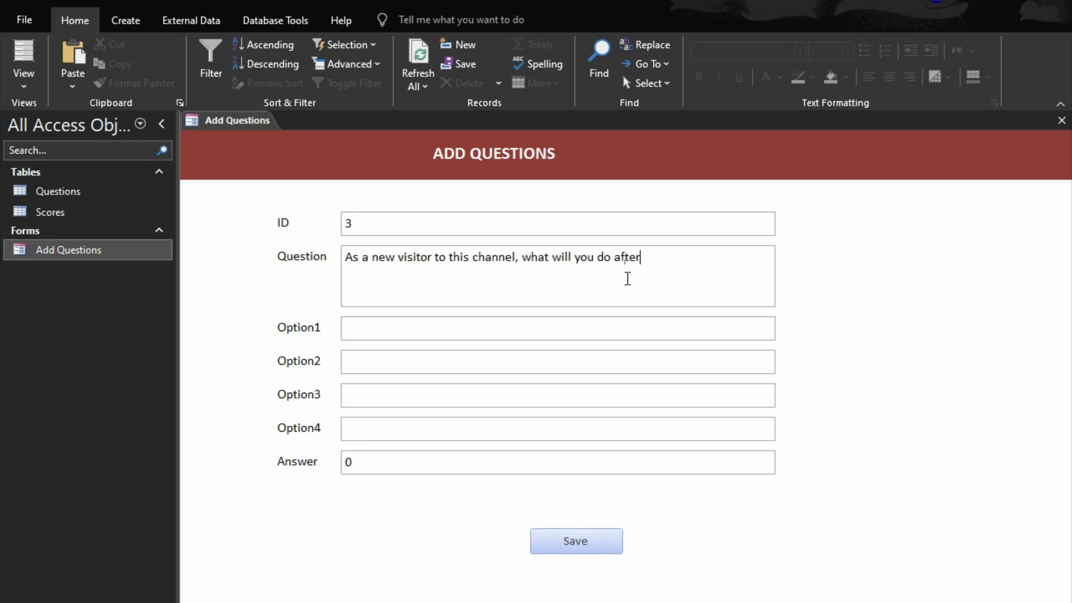
pyautogui.write(' wa')
pyautogui.press('BackSpace')
pyautogui.press('BackSpace')
pyautogui.write('finishing watching this ')
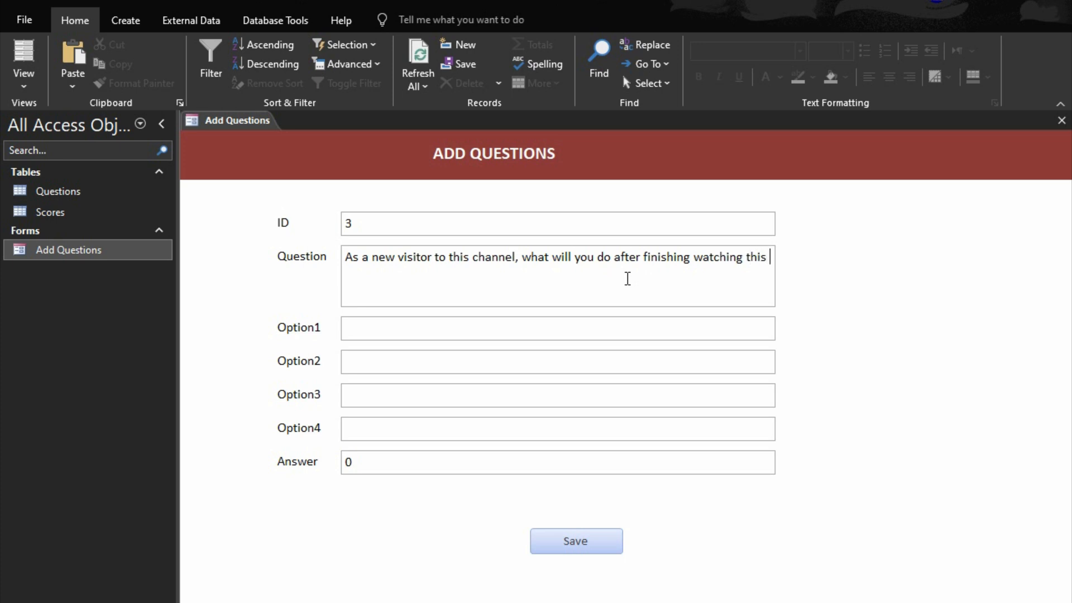
pyautogui.write('tutorial?')
# Step: Fill Option1 with "I will watch again" and Option2 with "I will subscribe, like, share, and click on the notification bell"
pyautogui.press('Tab')
pyautogui.write('I will ')
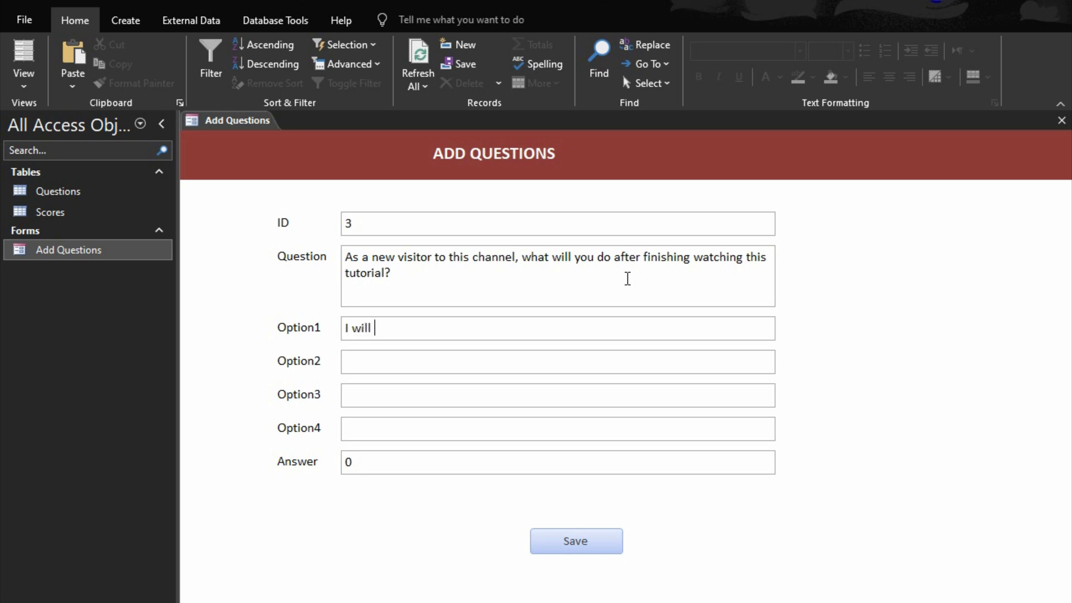
pyautogui.write('watch again')
pyautogui.press('Tab')
pyautogui.write('I will sub')
pyautogui.write('js')
pyautogui.press('BackSpace')
pyautogui.press('BackSpace')
pyautogui.write('scribe and')
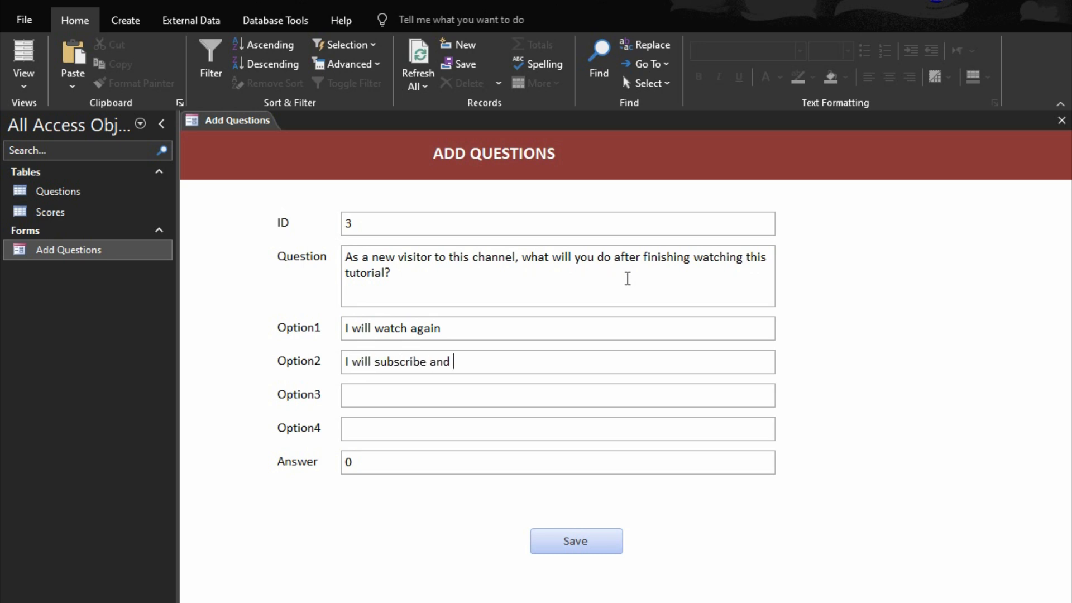
pyautogui.press('BackSpace')
pyautogui.press('BackSpace')
pyautogui.press('BackSpace')
pyautogui.press('BackSpace')
pyautogui.press('BackSpace')
pyautogui.write(', like, share, and click on the noti')
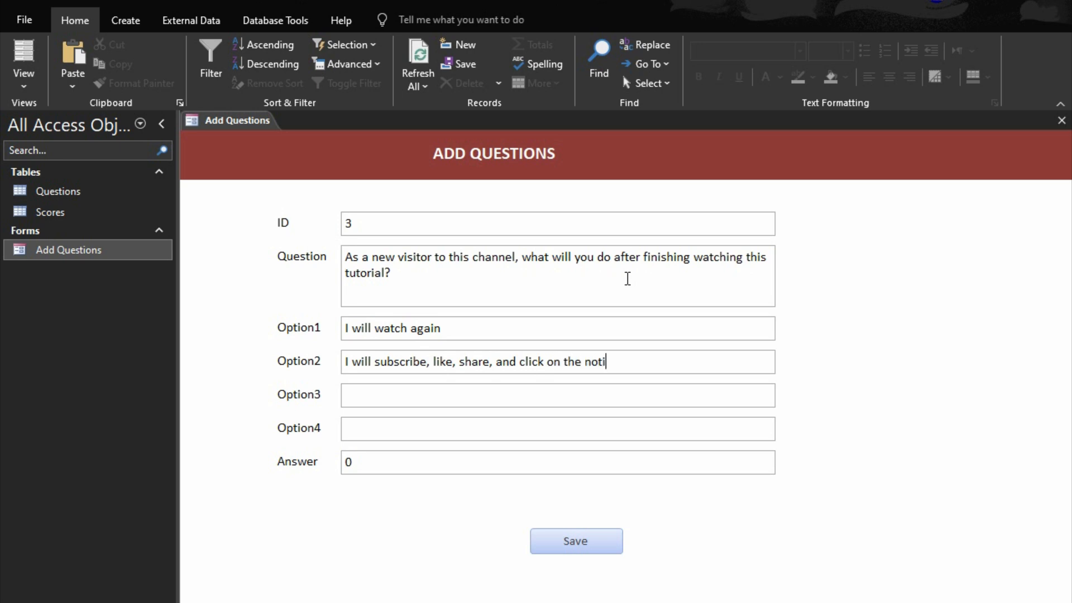
pyautogui.write('fication bell')
# Step: Fill Option3 with "I will always come back to watch more videos" and Option4 with "I will like the video"
pyautogui.press('Tab')
pyautogui.write('I wil')
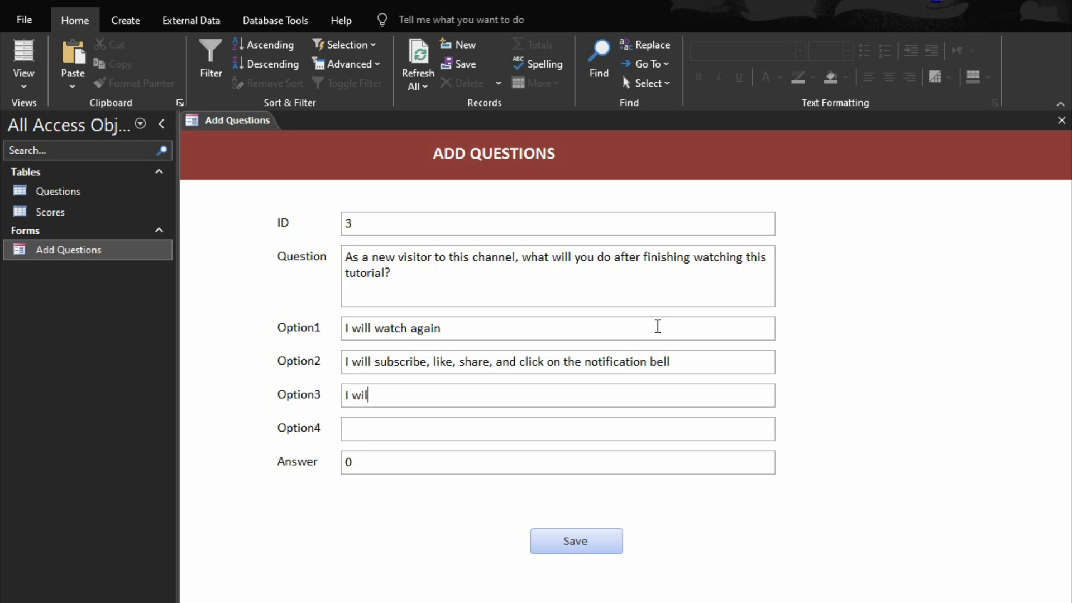
pyautogui.write('l alwasy')
pyautogui.press('BackSpace')
pyautogui.press('BackSpace')
pyautogui.write('ys come back ')
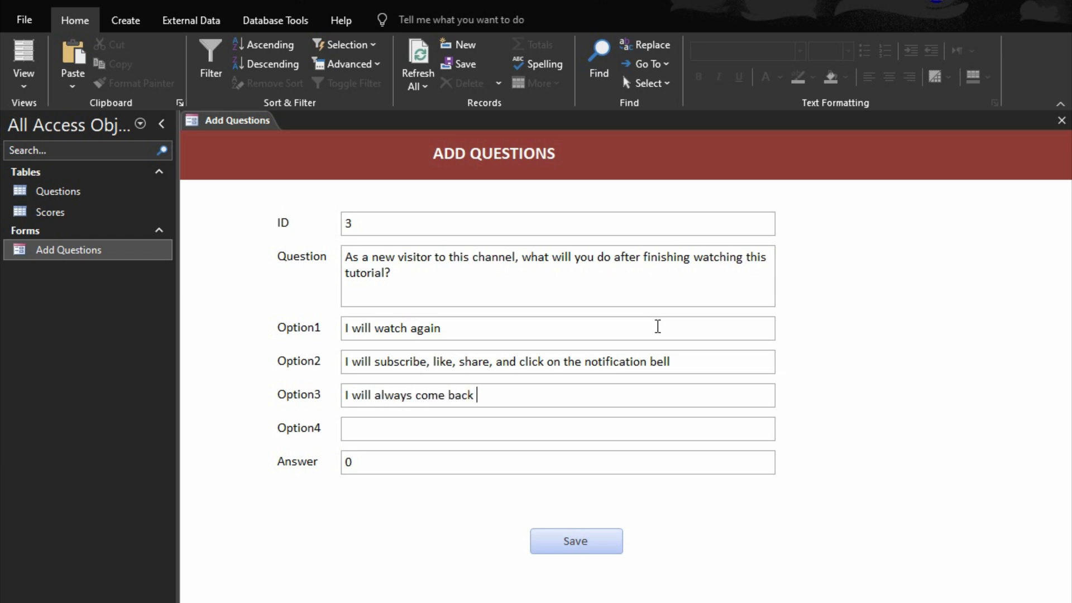
pyautogui.write('to watch more videos')
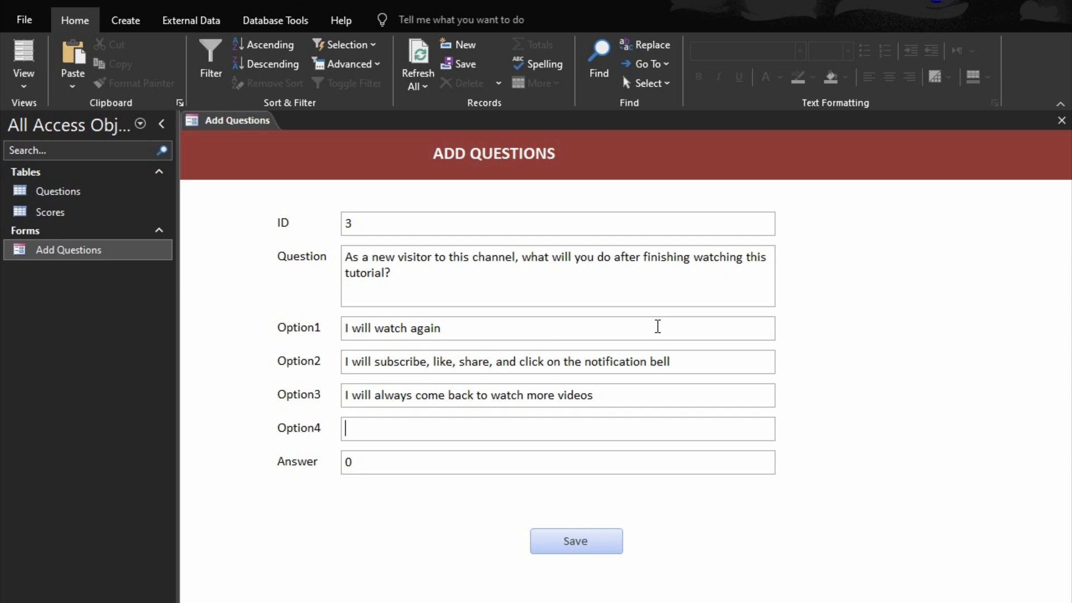
pyautogui.write('I will like the video')
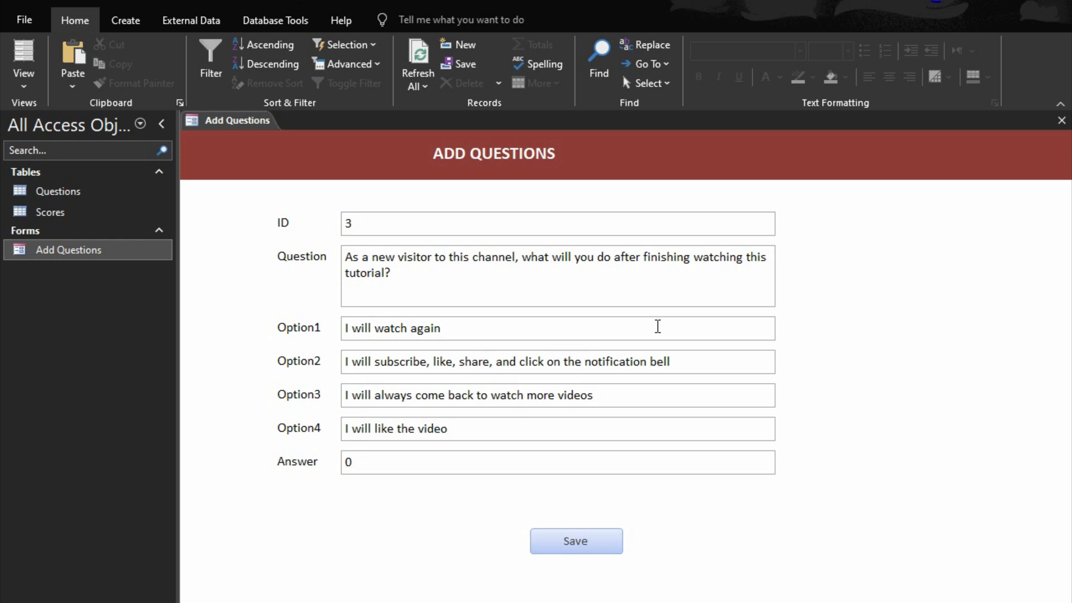
# Step: Set the third question's answer to 2 and save the record
pyautogui.press('Tab')
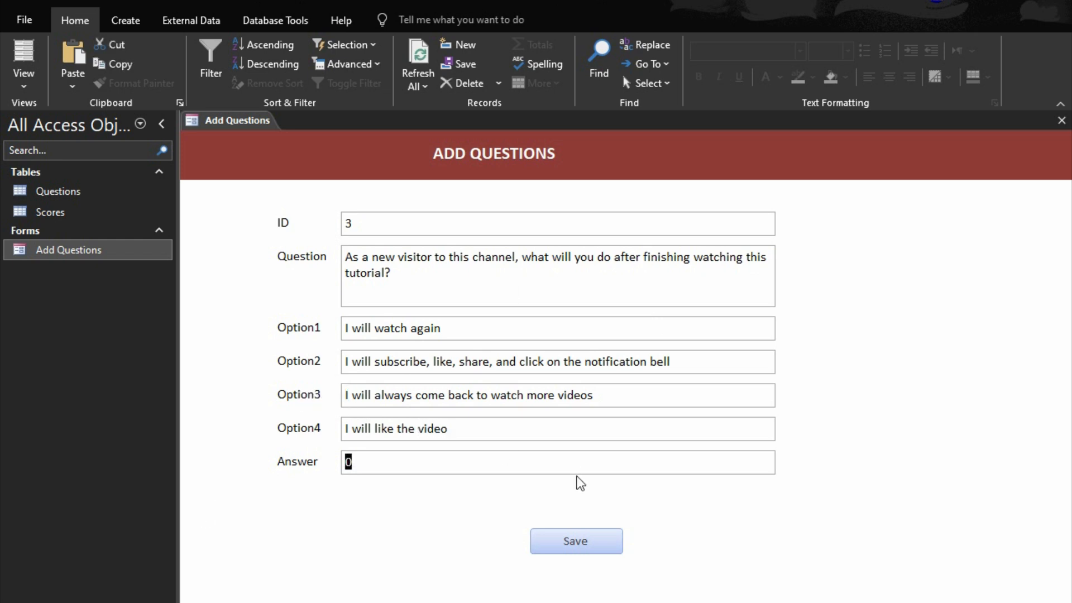
pyautogui.write('2')
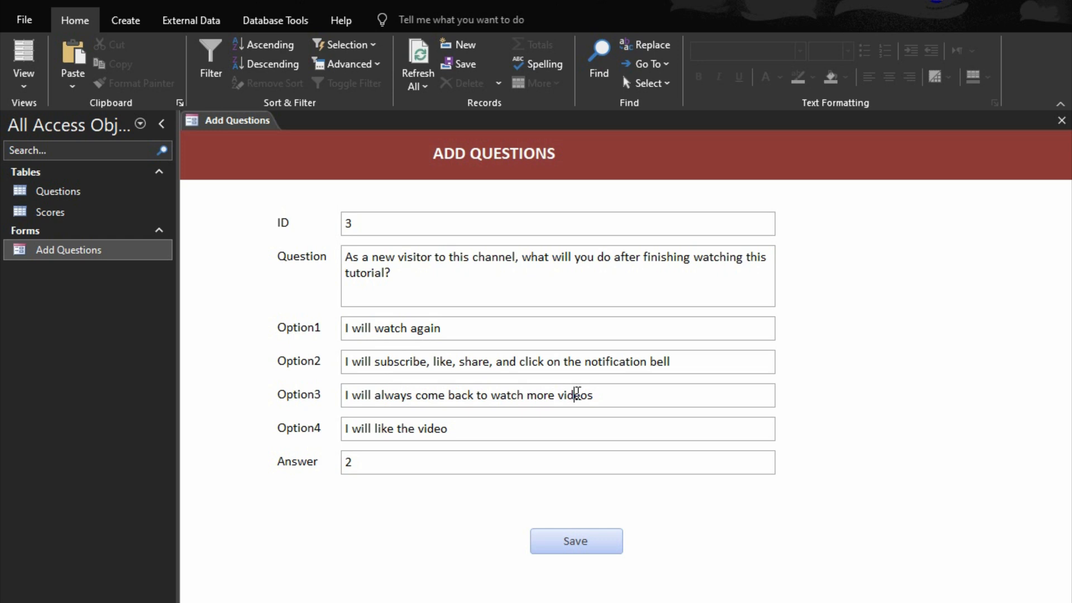
pyautogui.click(584, 535)
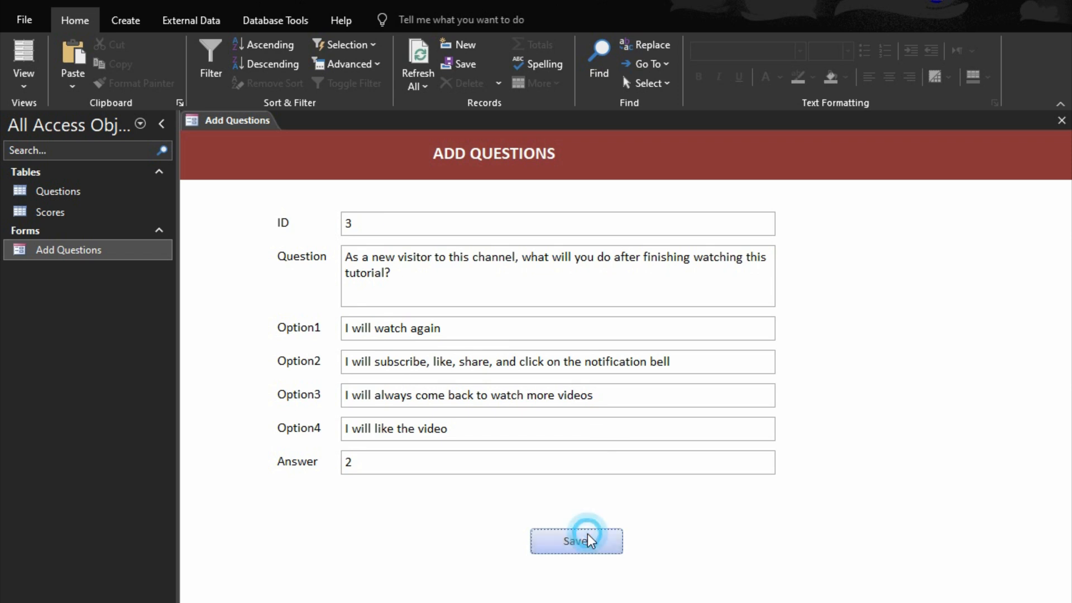
# Step: Close the Add Questions form and check the saved records in the Questions table
pyautogui.click(1061, 120)
pyautogui.doubleClick(70, 193)
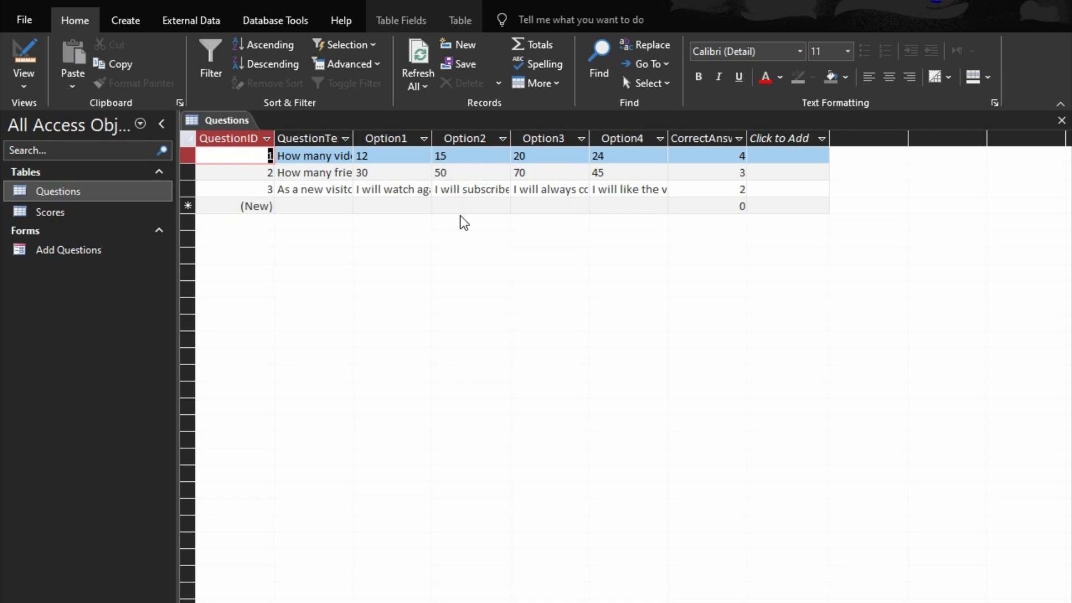
pyautogui.click(1061, 120)
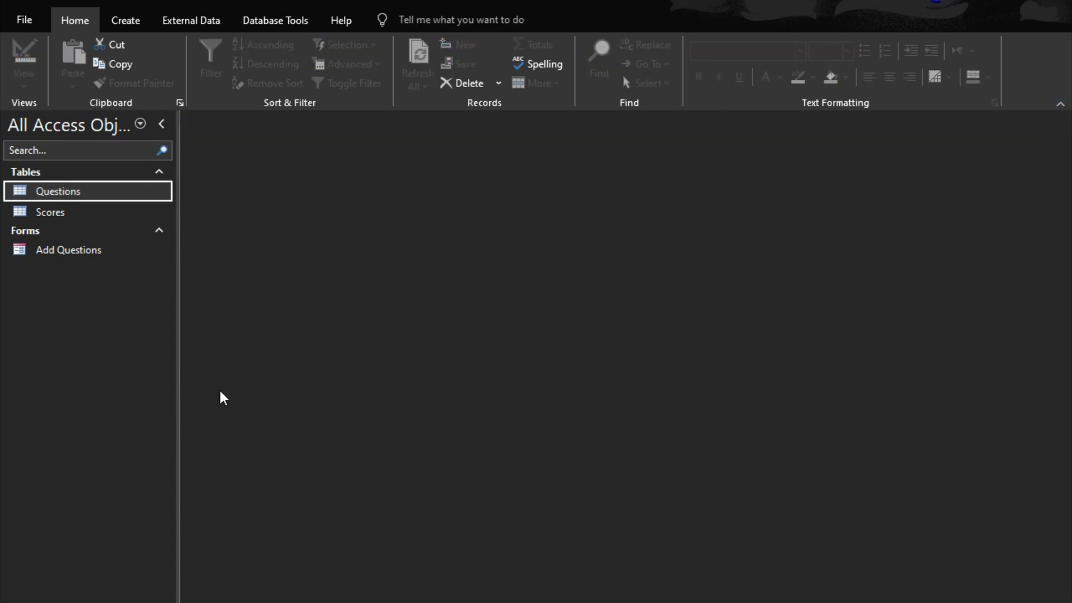
# Step: Create a new blank form in design view and enlarge its detail area to about 13.5 cm wide and 12.2 cm high
pyautogui.click(113, 19)
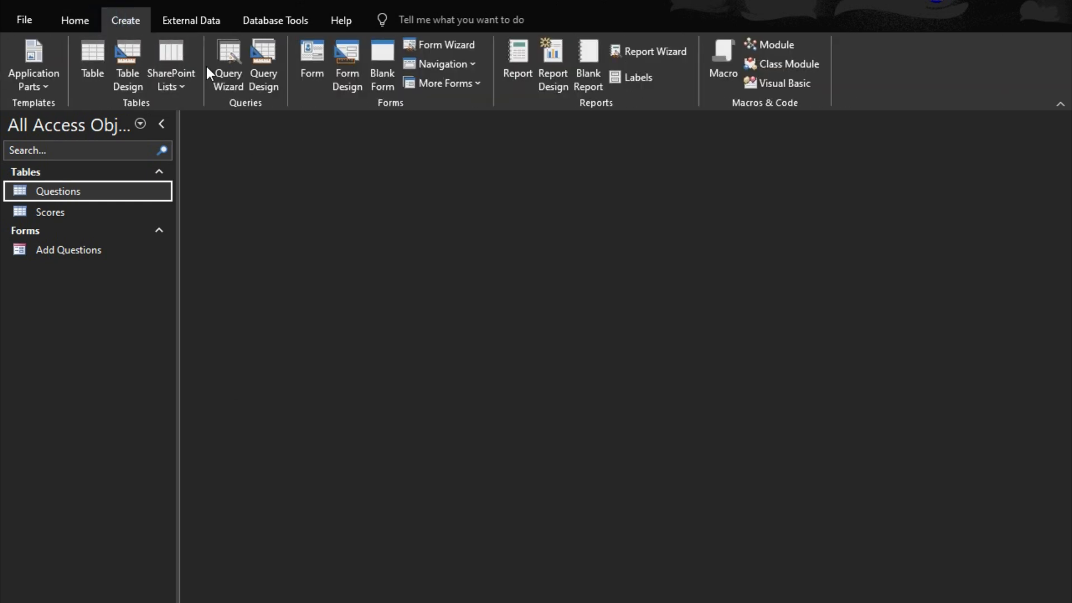
pyautogui.click(336, 41)
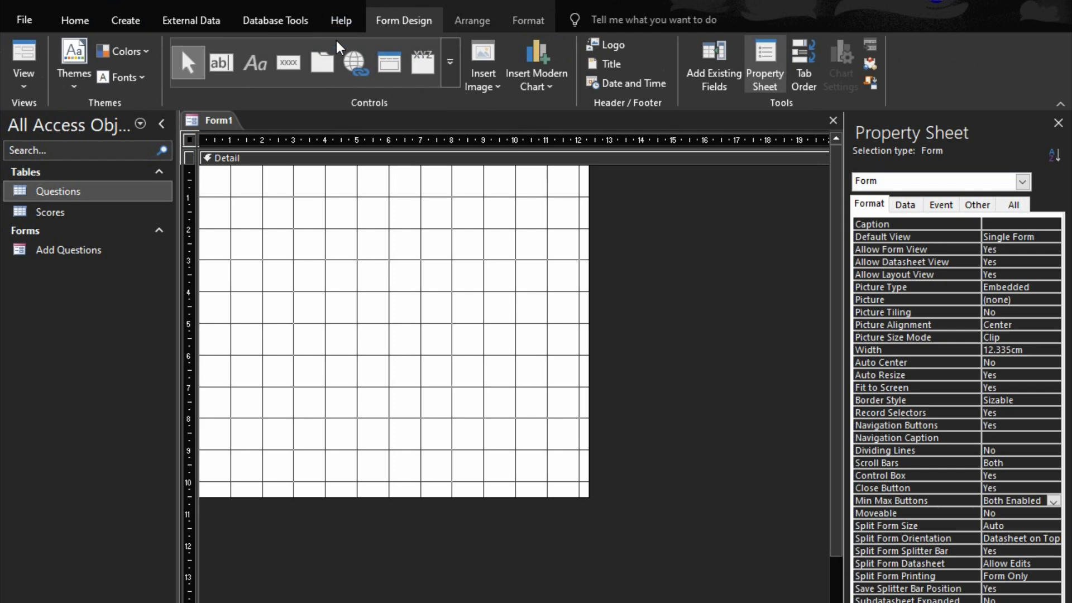
pyautogui.moveTo(585, 491); pyautogui.dragTo(626, 550)
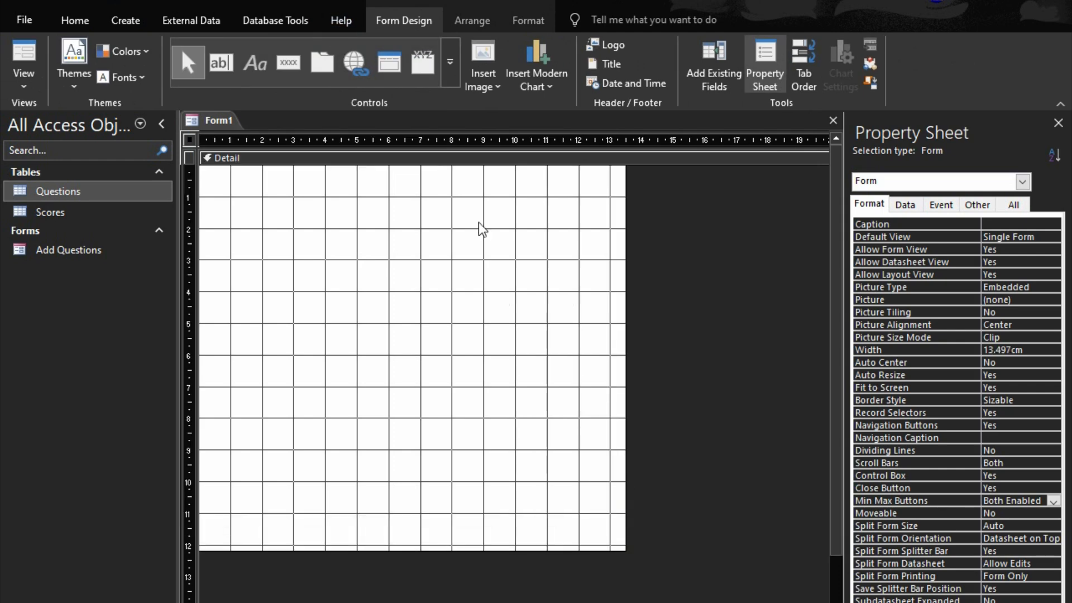
# Step: Draw a label about 9.9 cm wide and 3 cm high in the form's upper area and name it lblQuestions
pyautogui.click(256, 62)
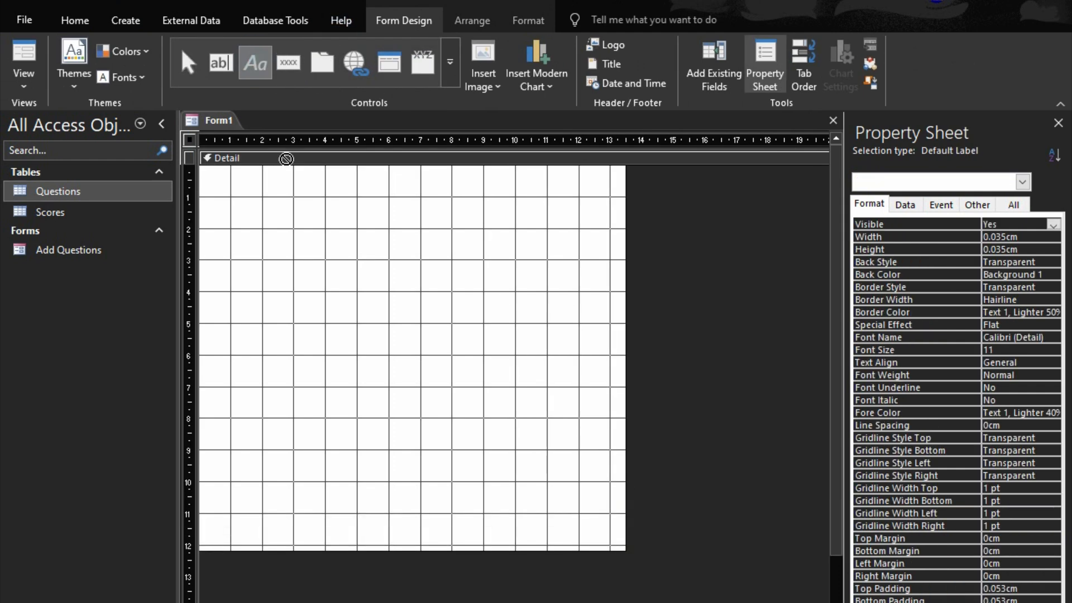
pyautogui.moveTo(295, 229); pyautogui.dragTo(611, 322)
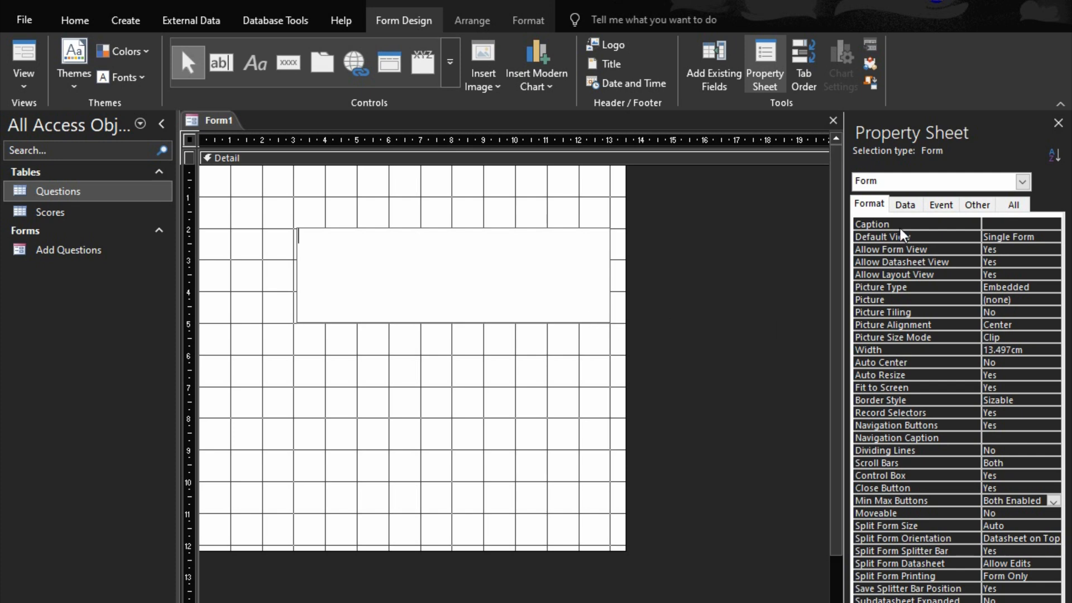
pyautogui.click(977, 202)
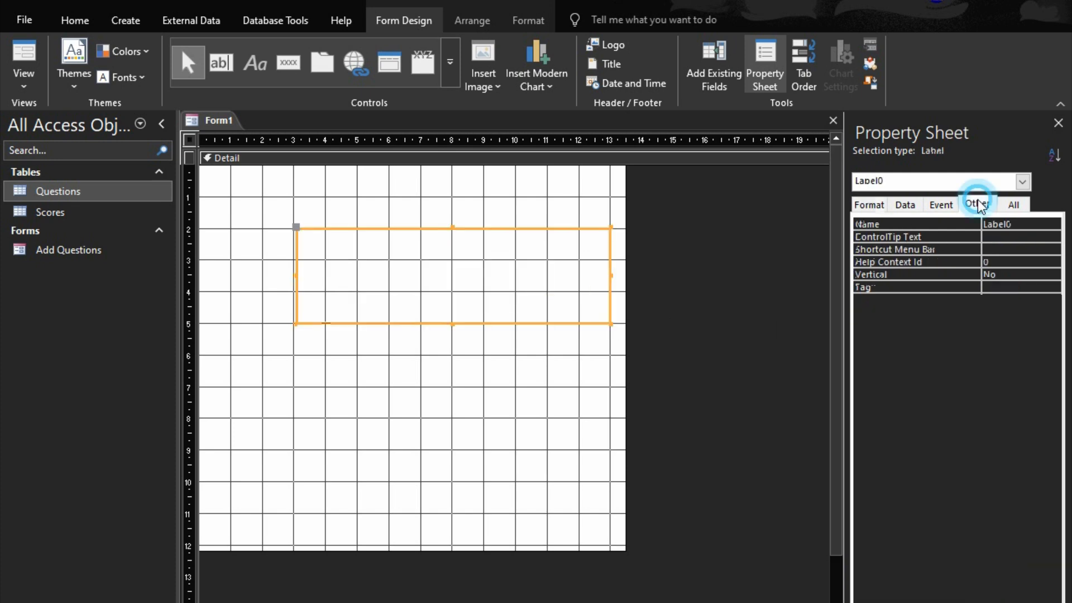
pyautogui.click(923, 226)
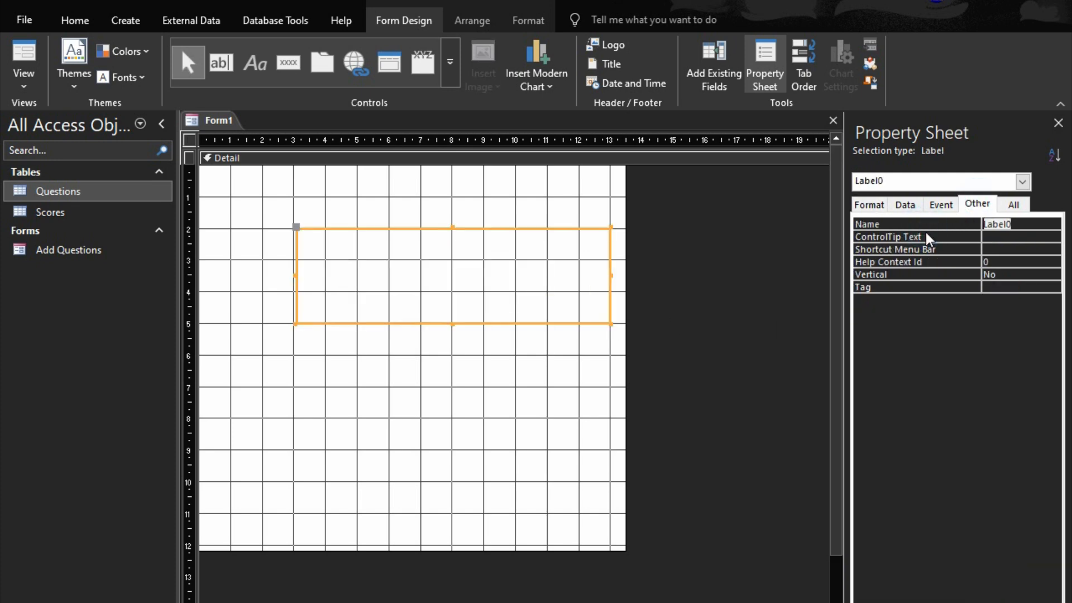
pyautogui.write('lblQuestions')
pyautogui.click(920, 206)
pyautogui.click(868, 205)
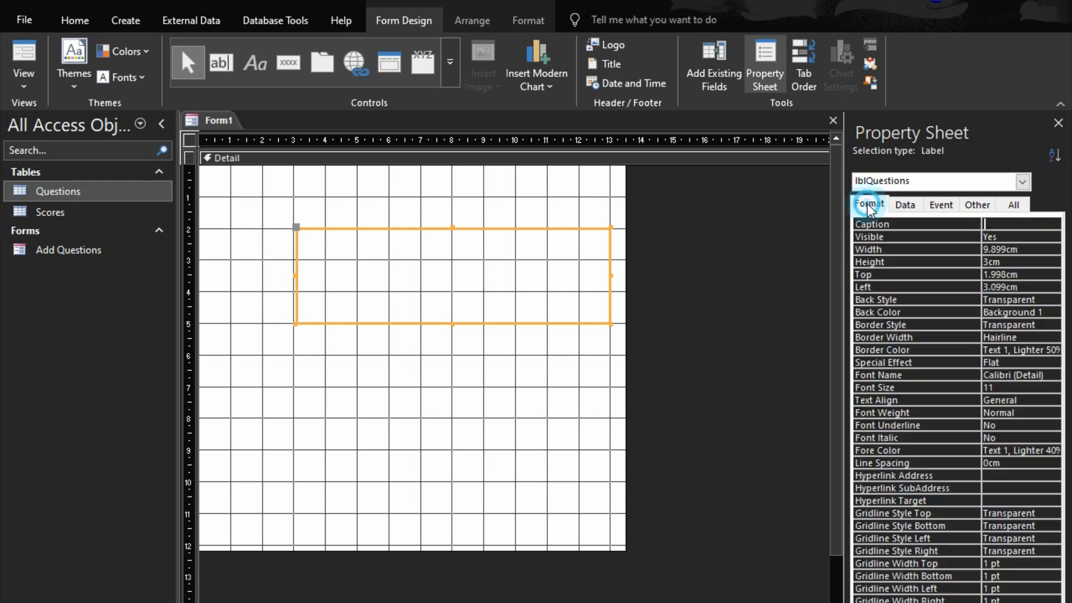
# Step: Widen the form to about 19.1 cm and draw a second label about 5 cm wide to the right of lblQuestions
pyautogui.click(561, 361)
pyautogui.moveTo(626, 336); pyautogui.dragTo(802, 370)
pyautogui.click(598, 240)
pyautogui.click(255, 63)
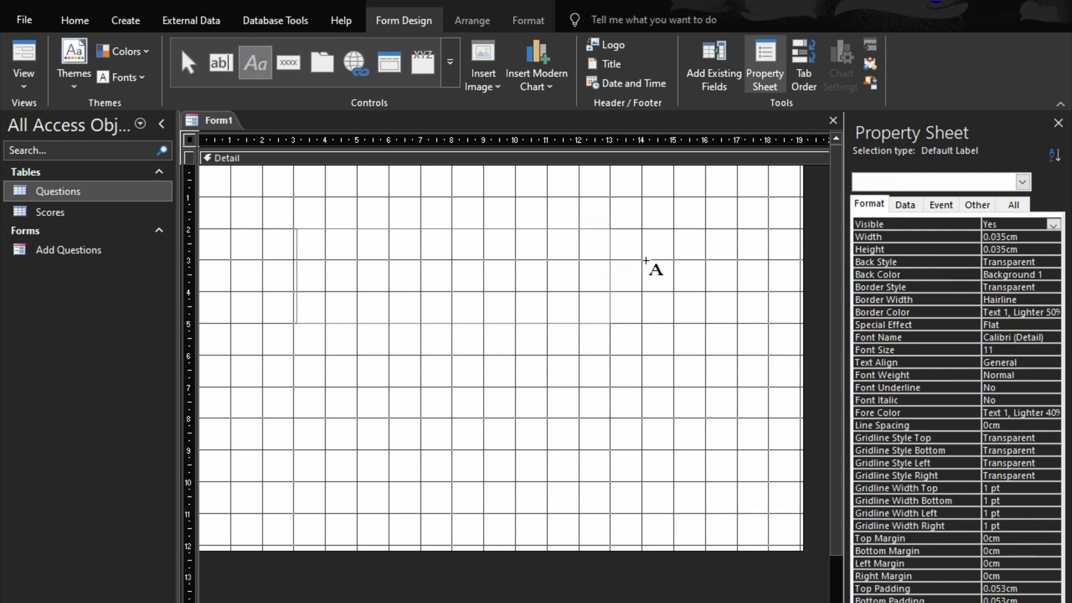
pyautogui.moveTo(642, 261)
pyautogui.mouseDown()
pyautogui.moveTo(805, 288)
pyautogui.moveTo(806, 326)
pyautogui.moveTo(800, 311)
pyautogui.mouseUp()
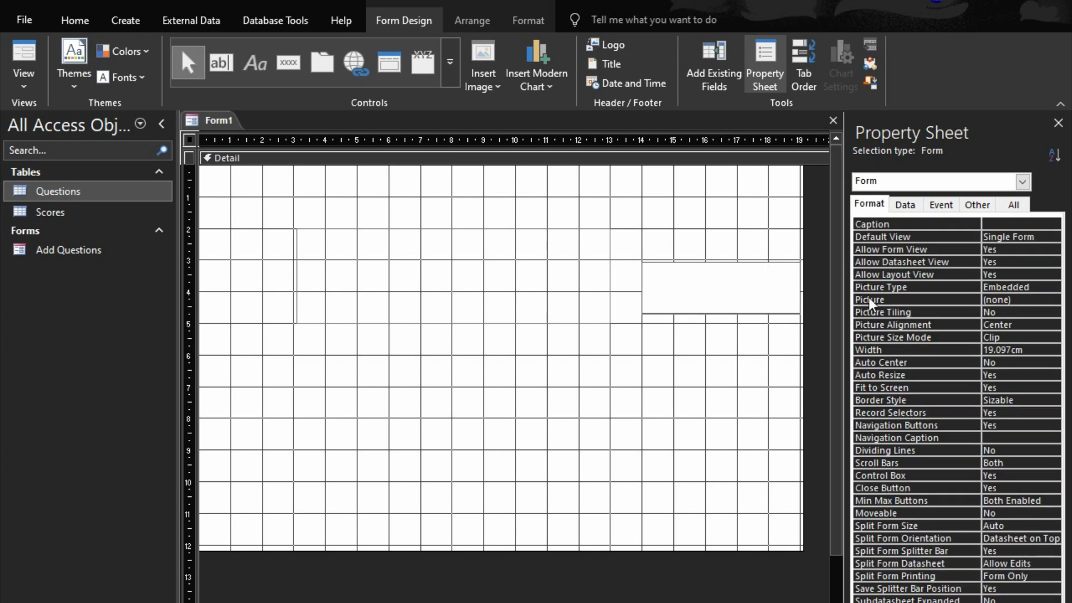
# Step: Name the new label beside lblQuestions lblTimer
pyautogui.click(869, 224)
pyautogui.press('BackSpace')
pyautogui.write('lblTimier')
pyautogui.press('BackSpace')
pyautogui.press('BackSpace')
pyautogui.press('BackSpace')
pyautogui.write('er')
pyautogui.press('Return')
pyautogui.click(603, 384)
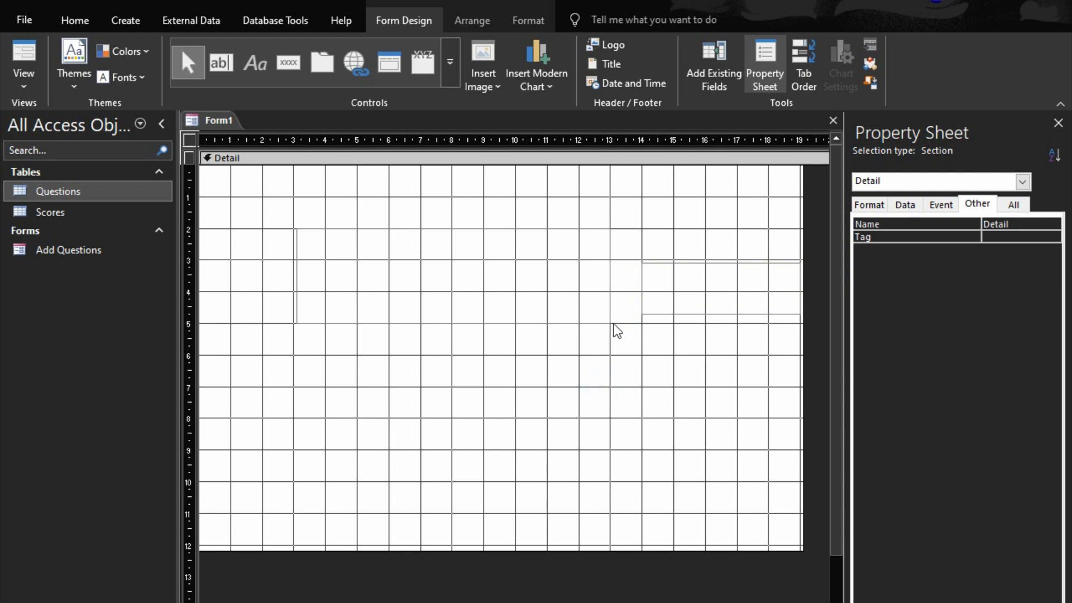
pyautogui.click(596, 282)
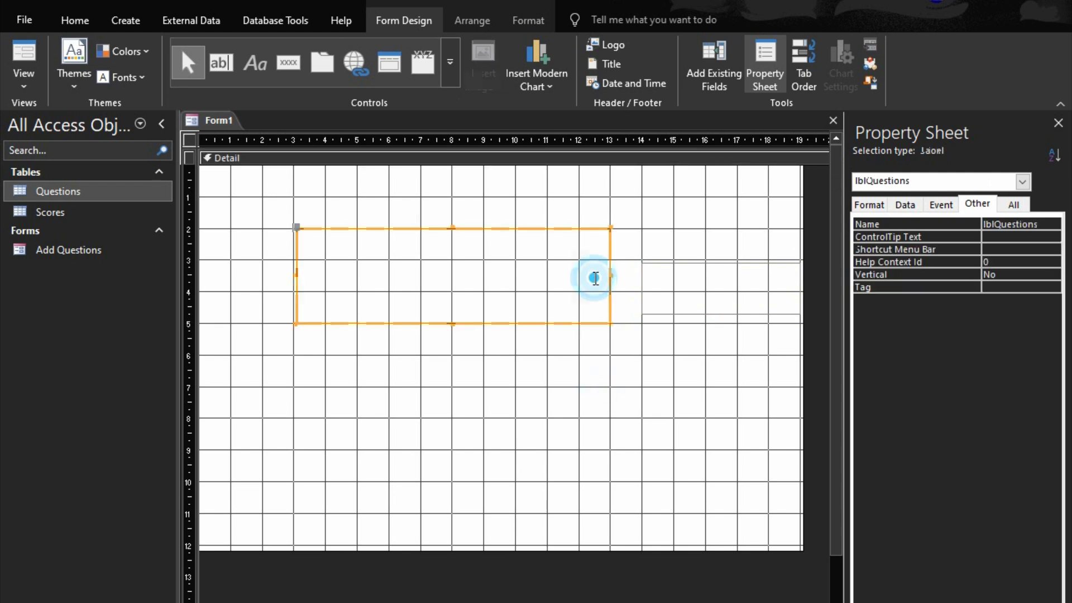
# Step: Draw an option group about 15 cm wide and 5 cm high below the labels without using the wizard, and delete its attached label
pyautogui.click(429, 64)
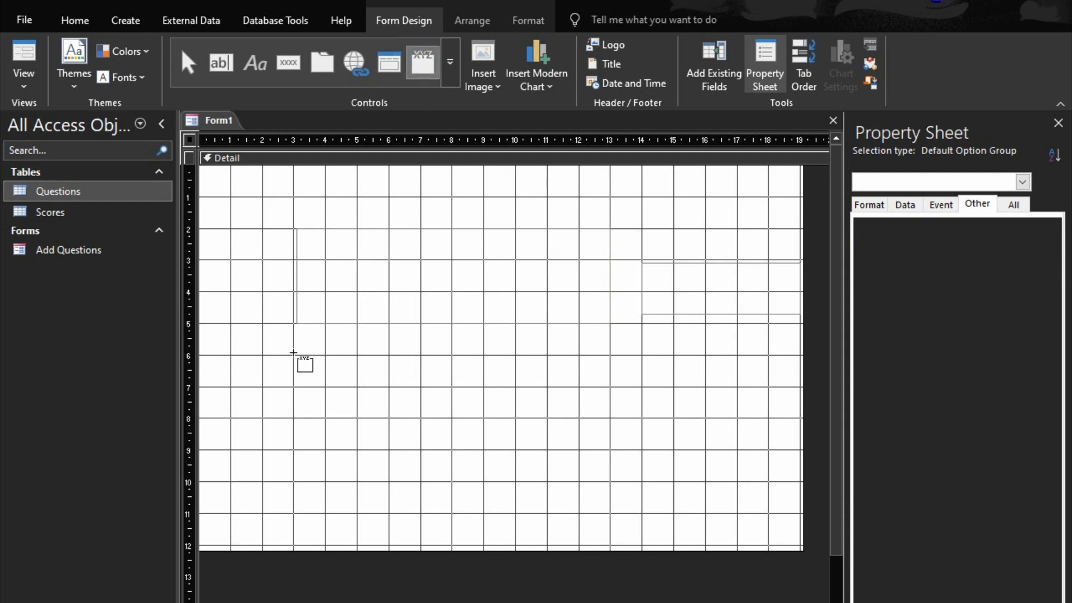
pyautogui.moveTo(293, 353); pyautogui.dragTo(768, 512)
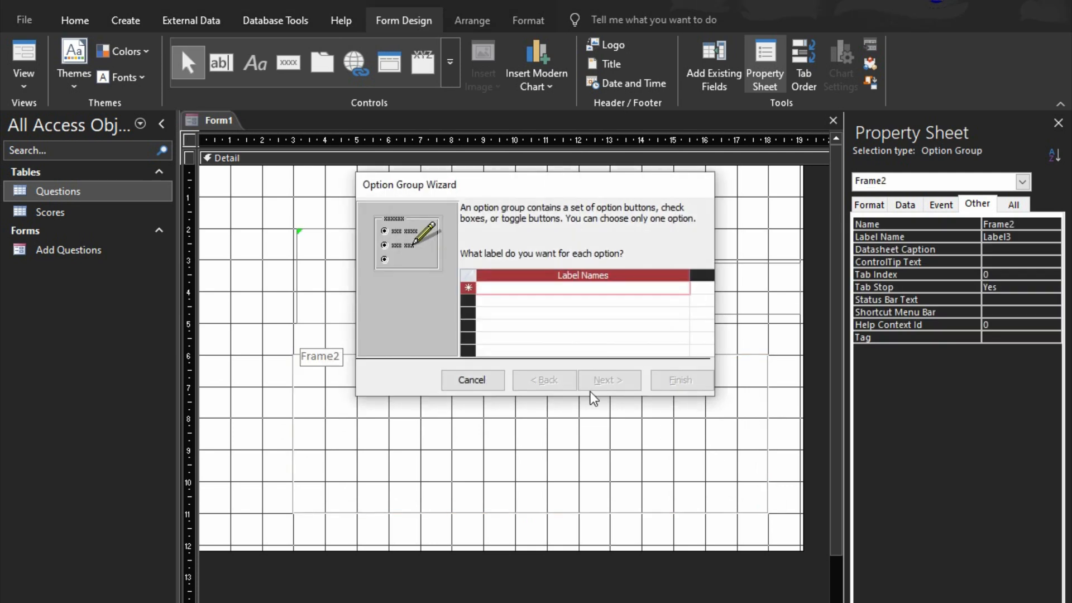
pyautogui.click(477, 380)
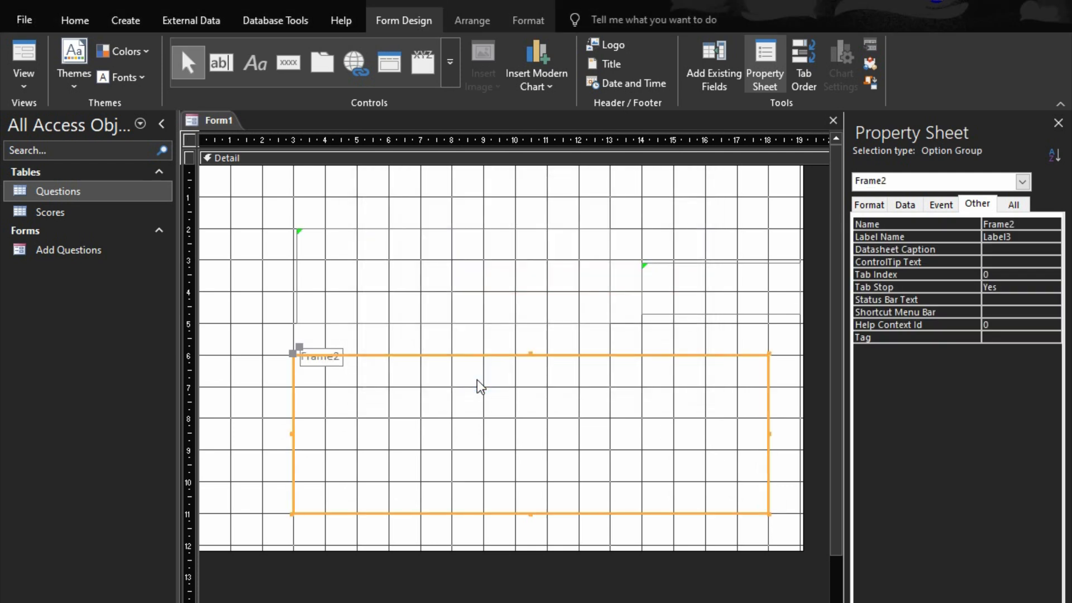
pyautogui.click(336, 352)
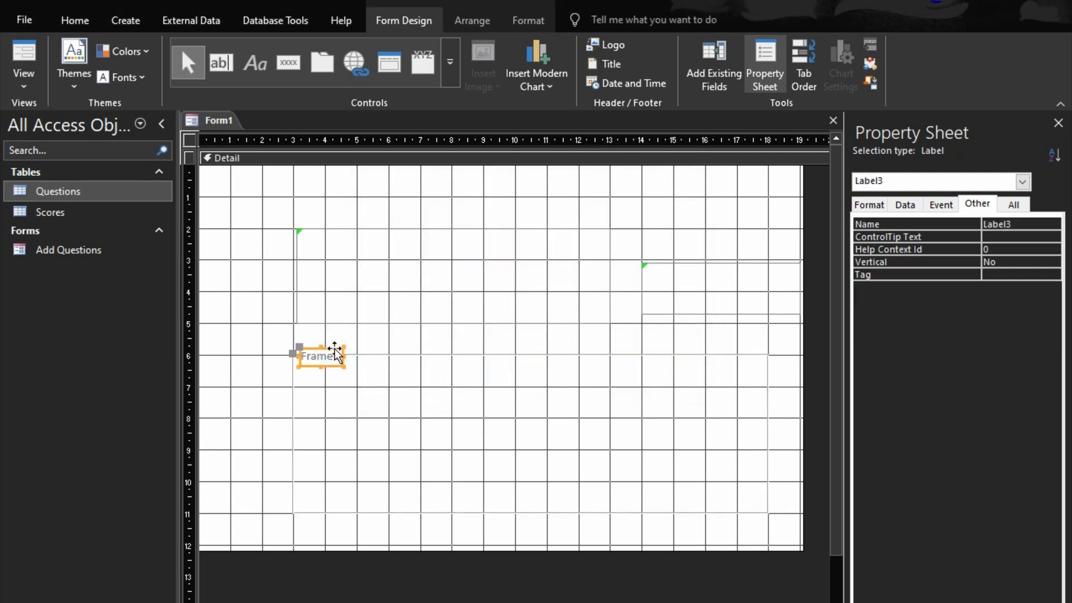
pyautogui.press('Delete')
pyautogui.click(319, 358)
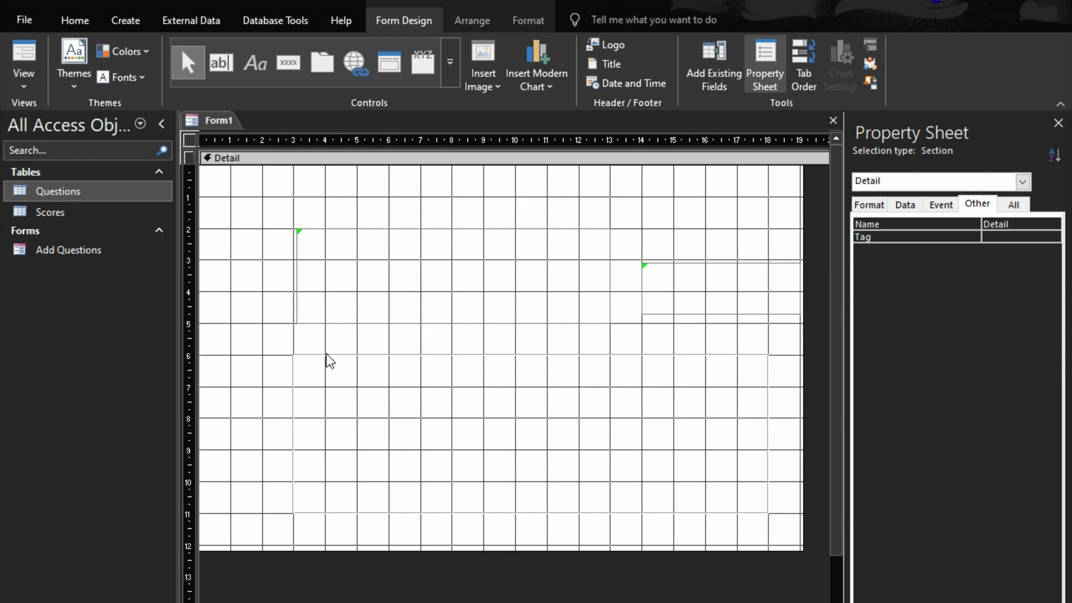
pyautogui.click(324, 352)
pyautogui.moveTo(317, 409); pyautogui.dragTo(314, 406)
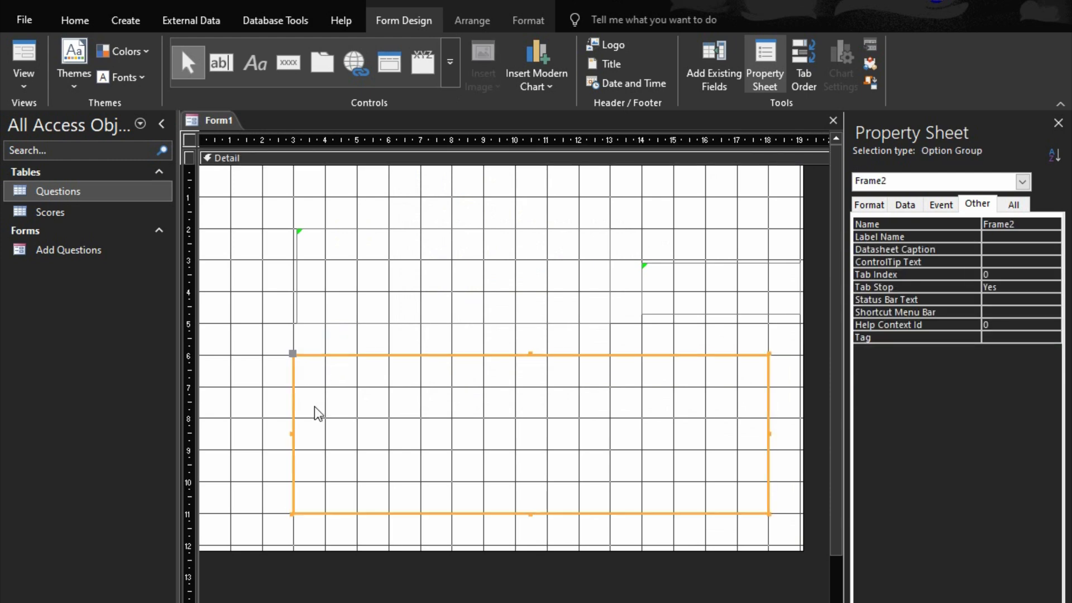
# Step: Add four option buttons in a vertical column inside the option group frame
pyautogui.click(453, 65)
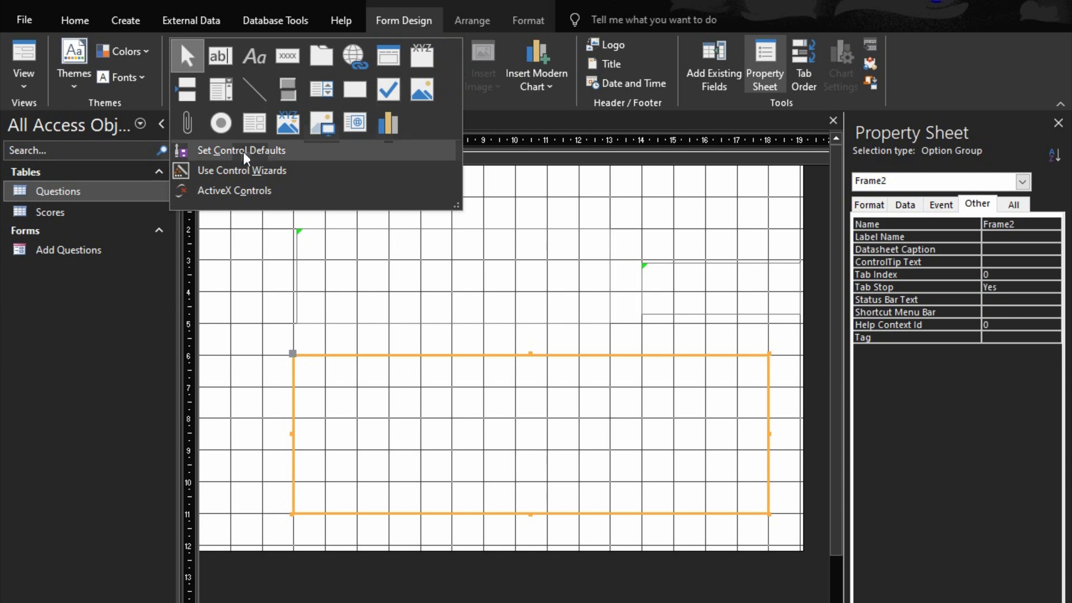
pyautogui.click(224, 122)
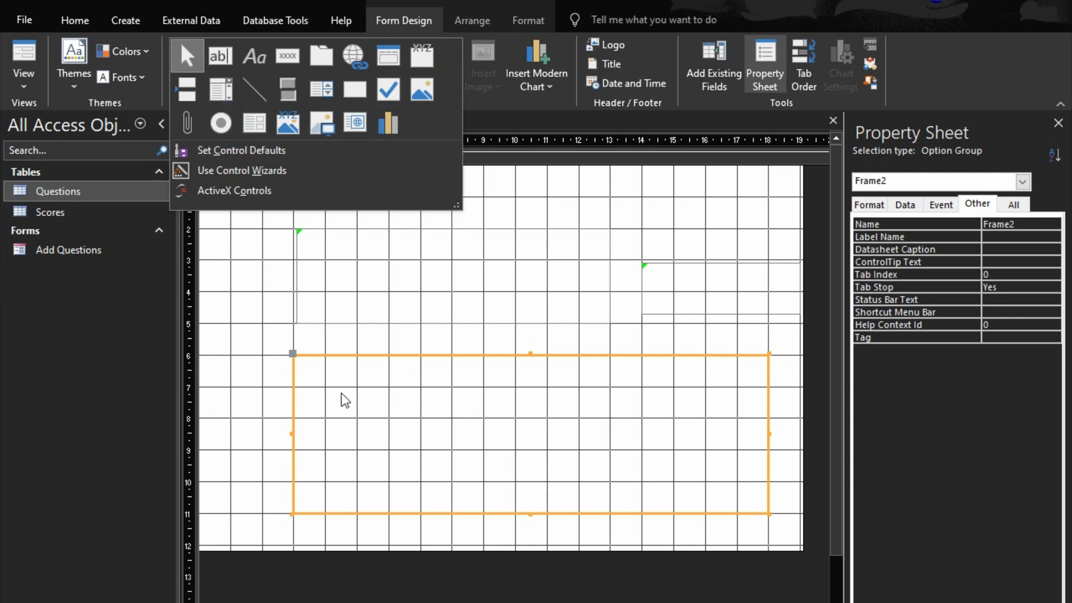
pyautogui.click(223, 124)
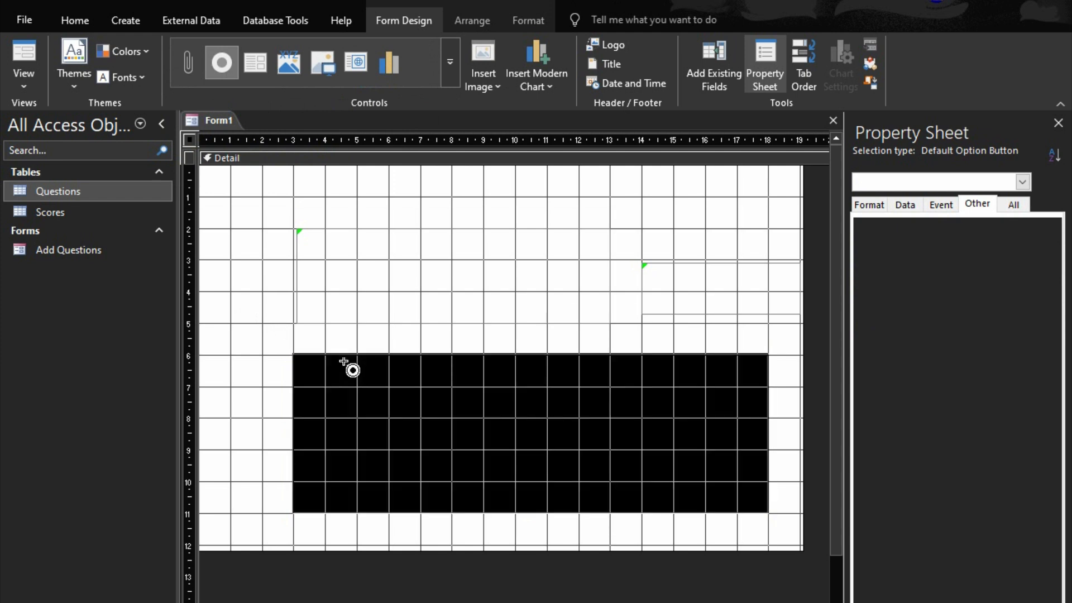
pyautogui.click(315, 378)
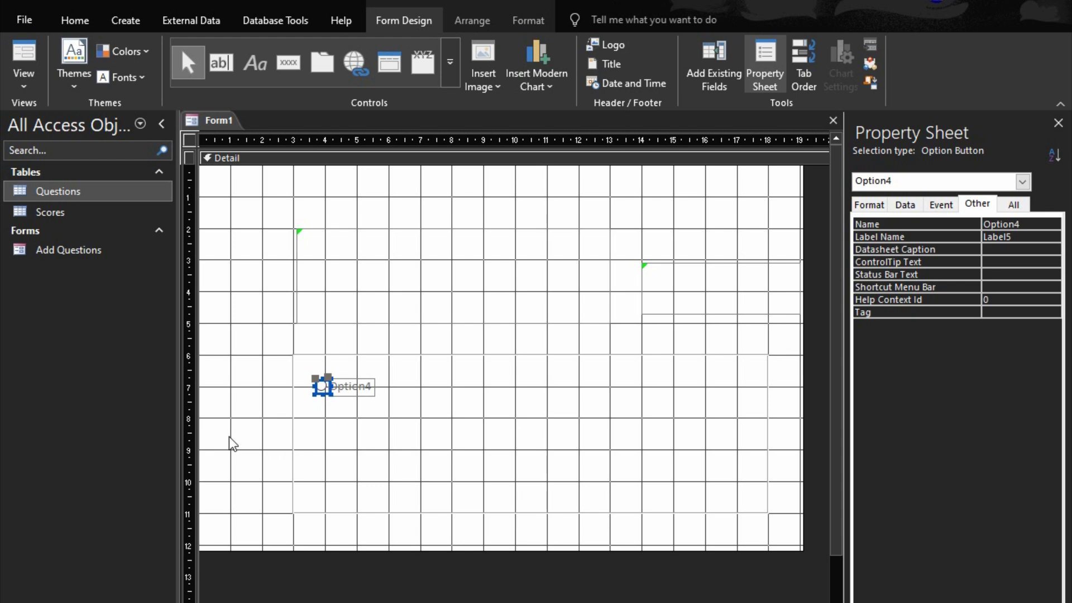
pyautogui.click(450, 61)
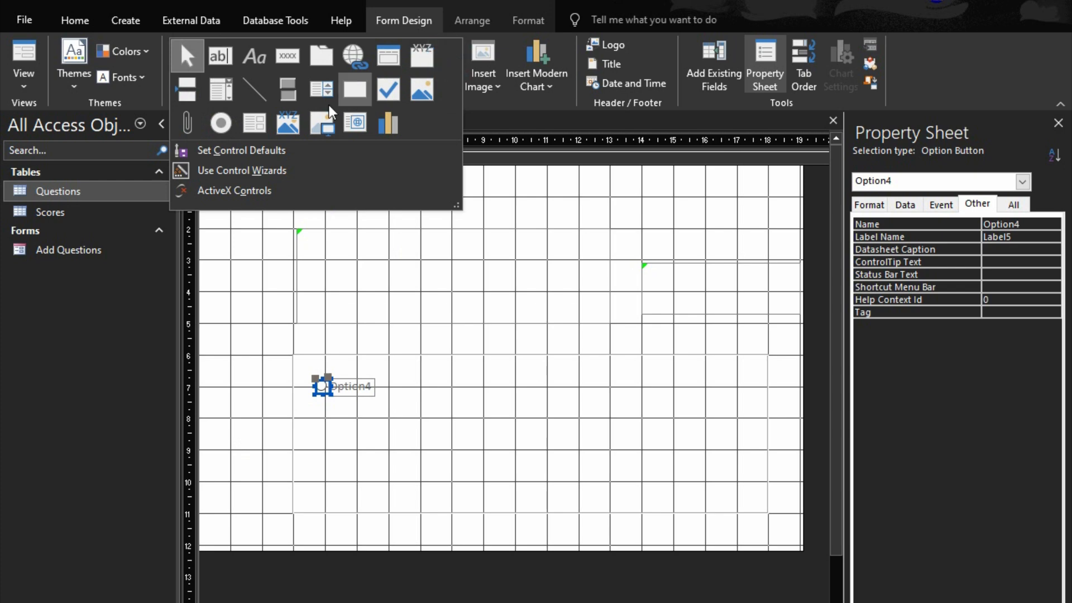
pyautogui.click(221, 123)
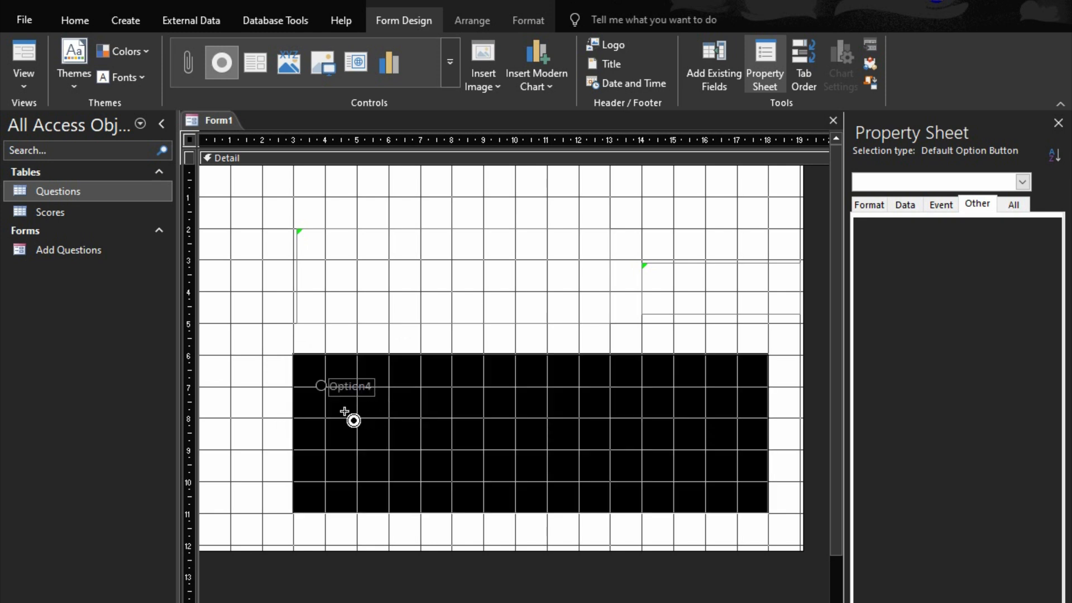
pyautogui.click(324, 411)
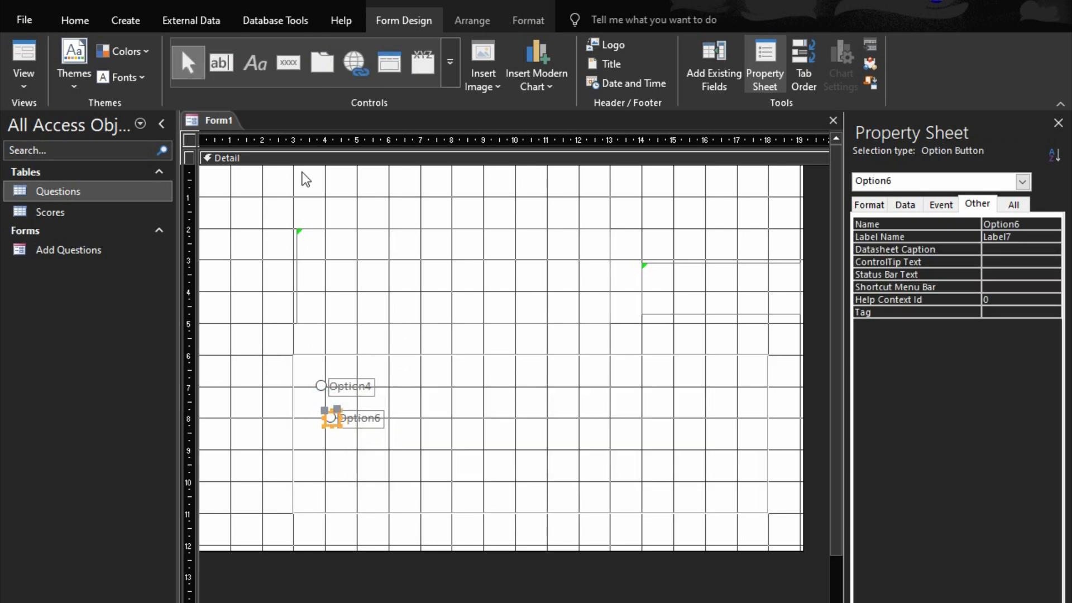
pyautogui.click(451, 65)
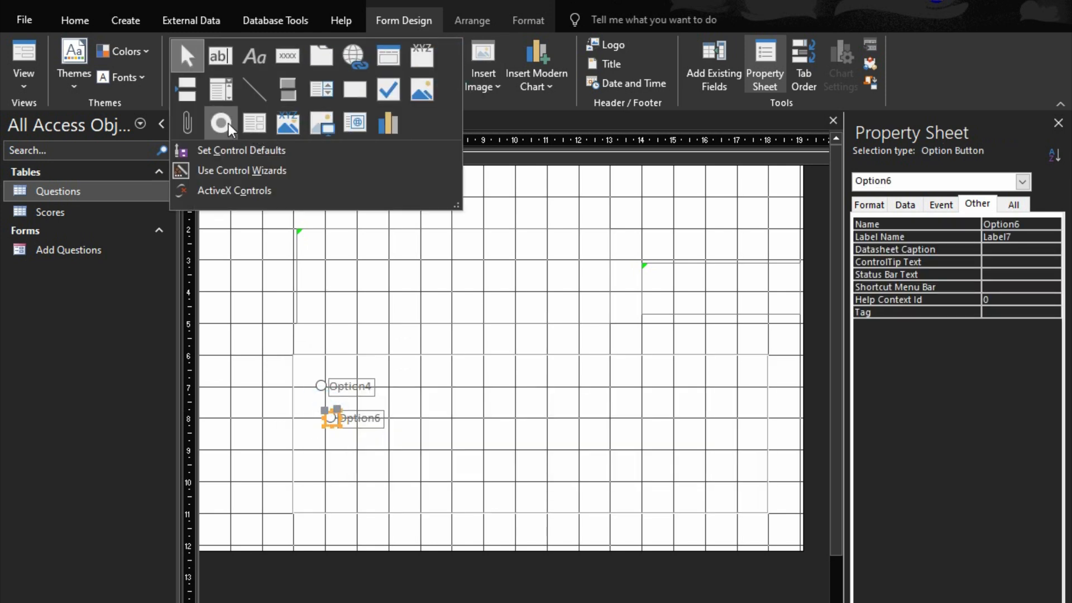
pyautogui.click(229, 123)
pyautogui.click(332, 442)
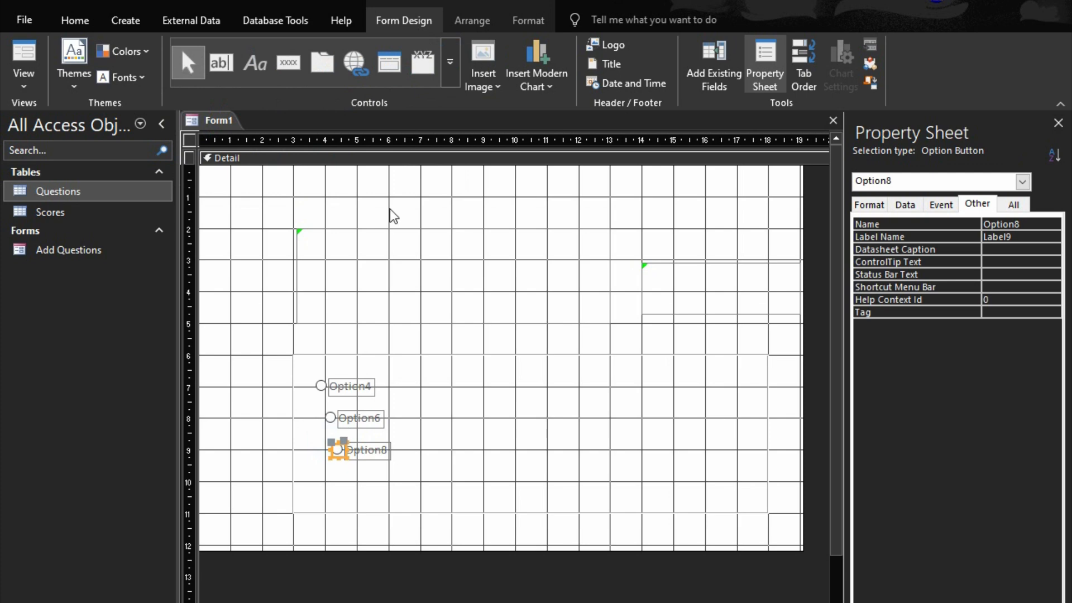
pyautogui.click(450, 63)
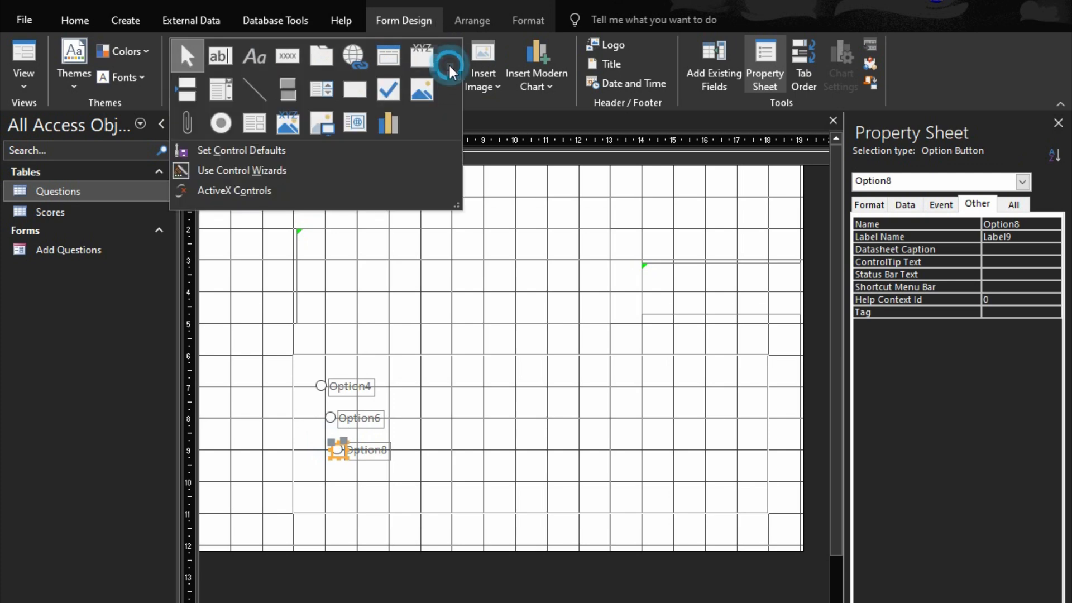
pyautogui.click(223, 123)
pyautogui.click(339, 477)
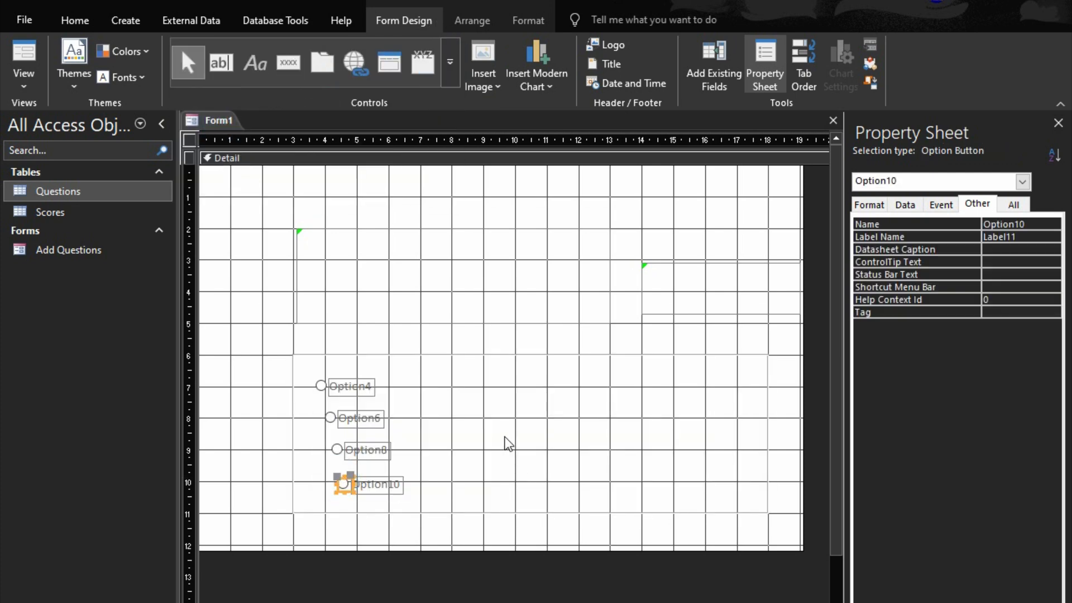
# Step: Nudge the first option button with its label into line with the second, and lower both within the frame
pyautogui.moveTo(313, 371); pyautogui.dragTo(387, 390)
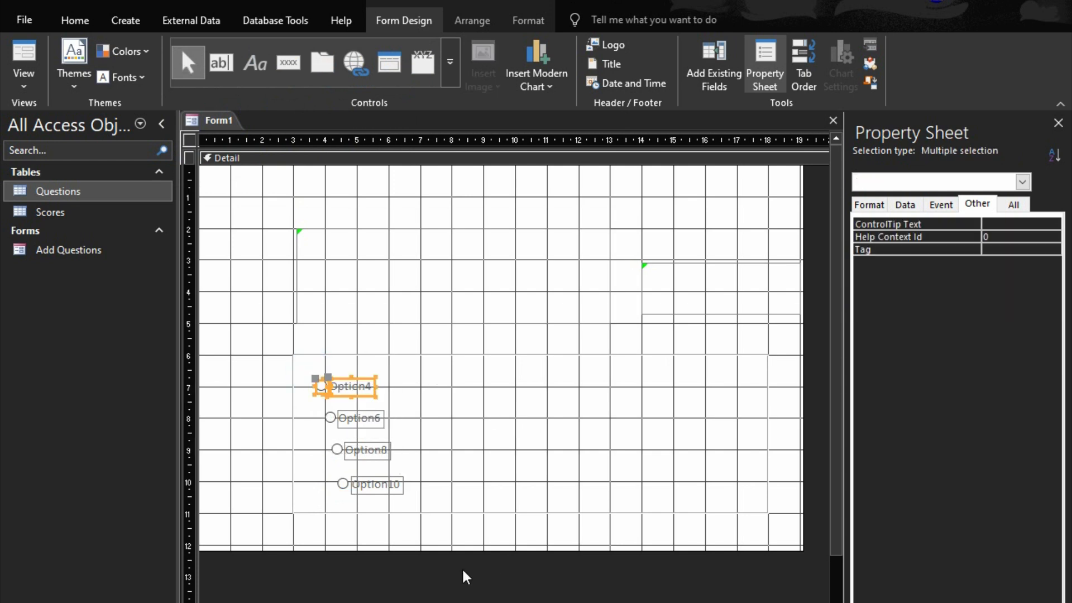
pyautogui.press('Right')
pyautogui.press('Right')
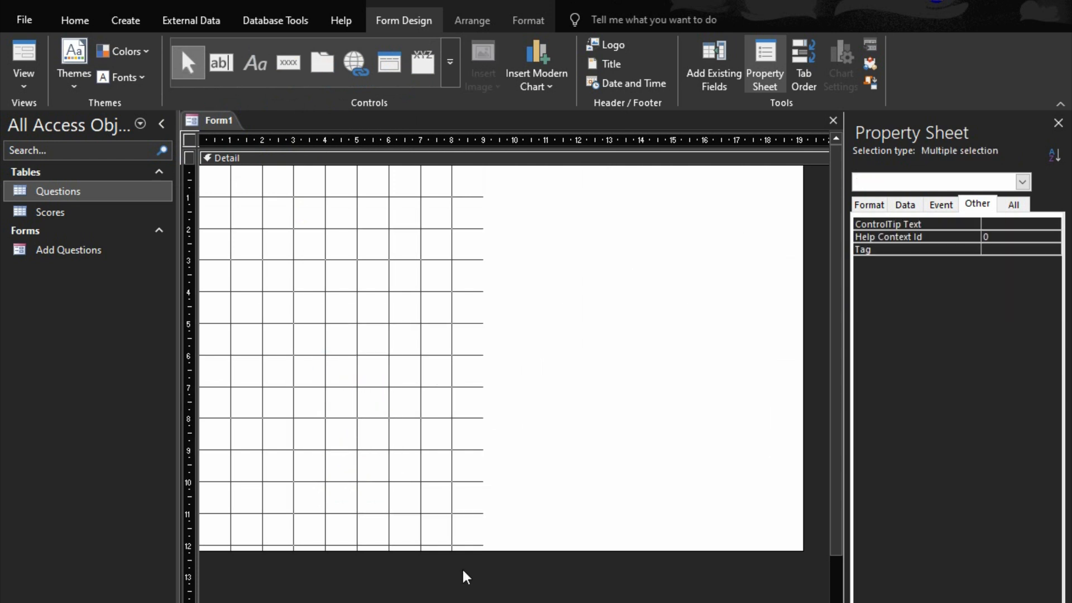
pyautogui.press('Down')
pyautogui.press('Down')
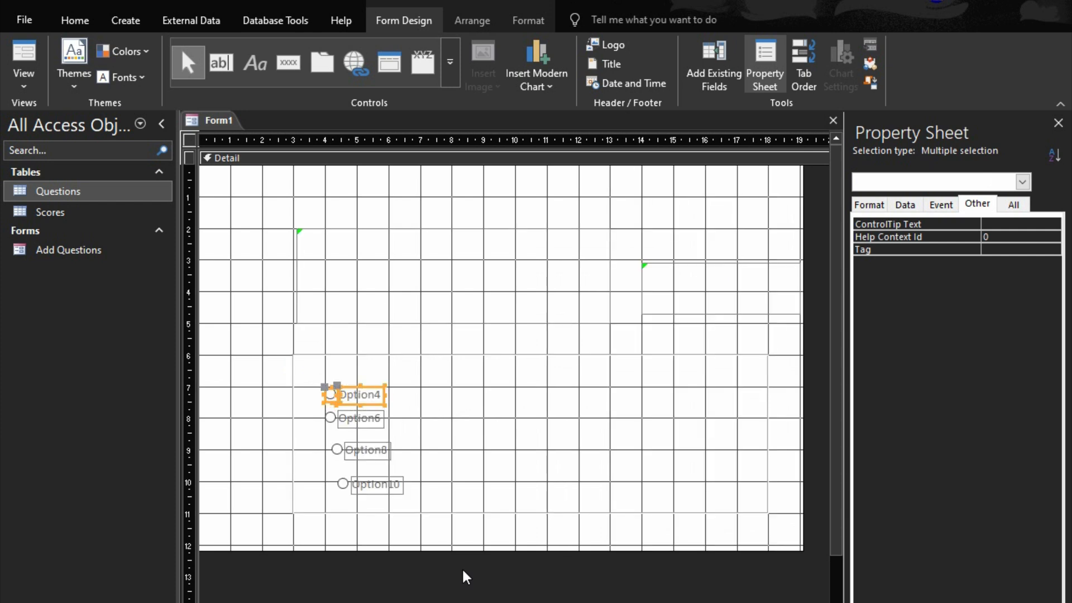
pyautogui.moveTo(396, 422); pyautogui.dragTo(340, 423)
pyautogui.press('Down')
pyautogui.press('Down')
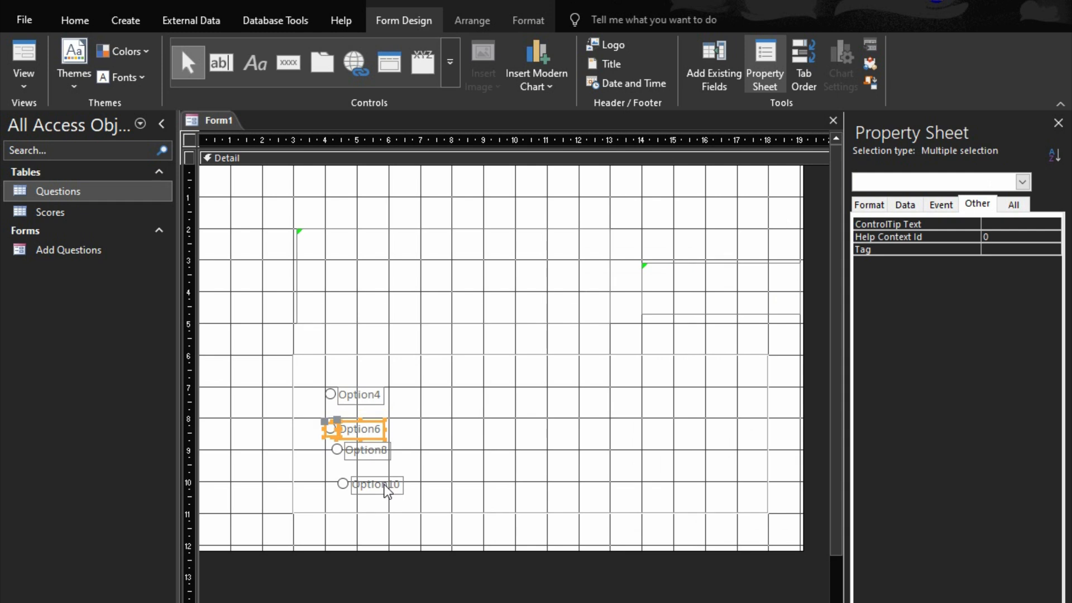
# Step: Move the third and fourth option buttons with their labels into left alignment and even spacing with the two above
pyautogui.moveTo(423, 448); pyautogui.dragTo(335, 448)
pyautogui.press('Left')
pyautogui.press('Down')
pyautogui.press('Left')
pyautogui.press('Down')
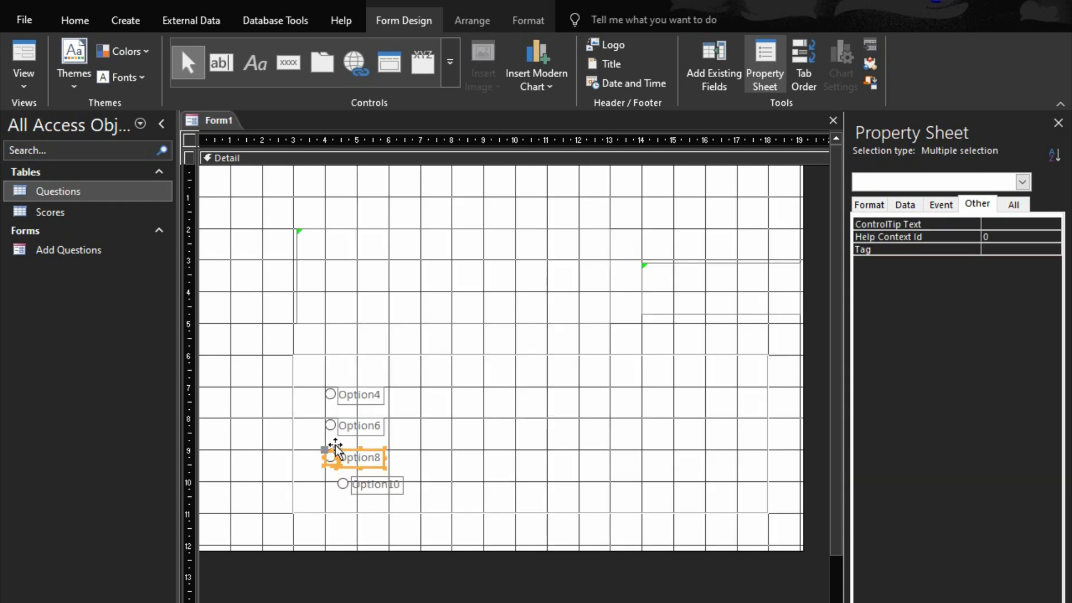
pyautogui.moveTo(431, 479); pyautogui.dragTo(344, 481)
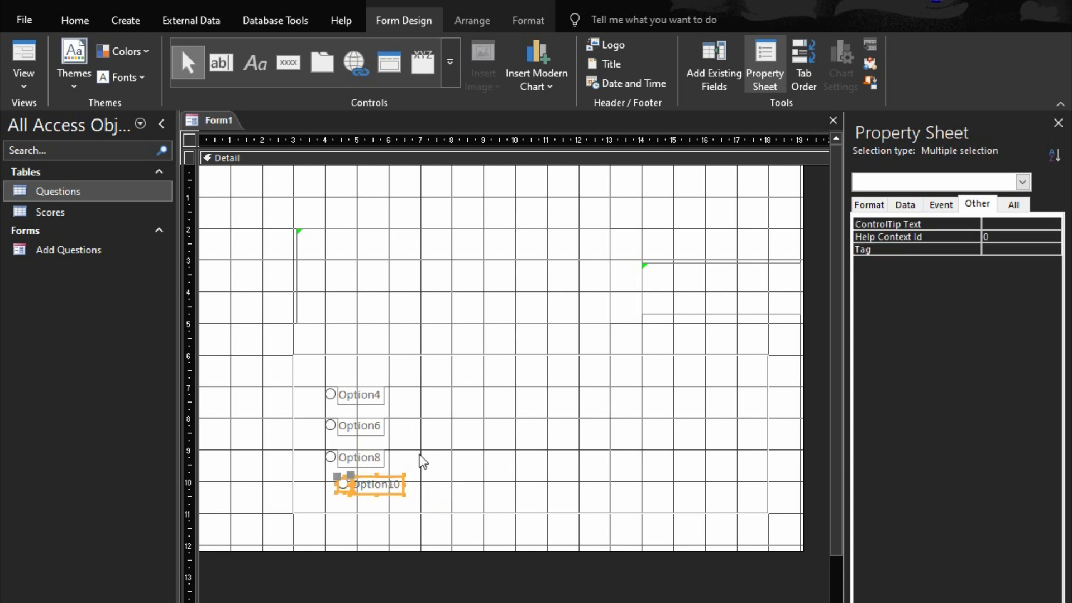
pyautogui.press('Down')
pyautogui.press('Down')
pyautogui.press('Left')
pyautogui.press('Left')
pyautogui.press('Left')
pyautogui.press('Left')
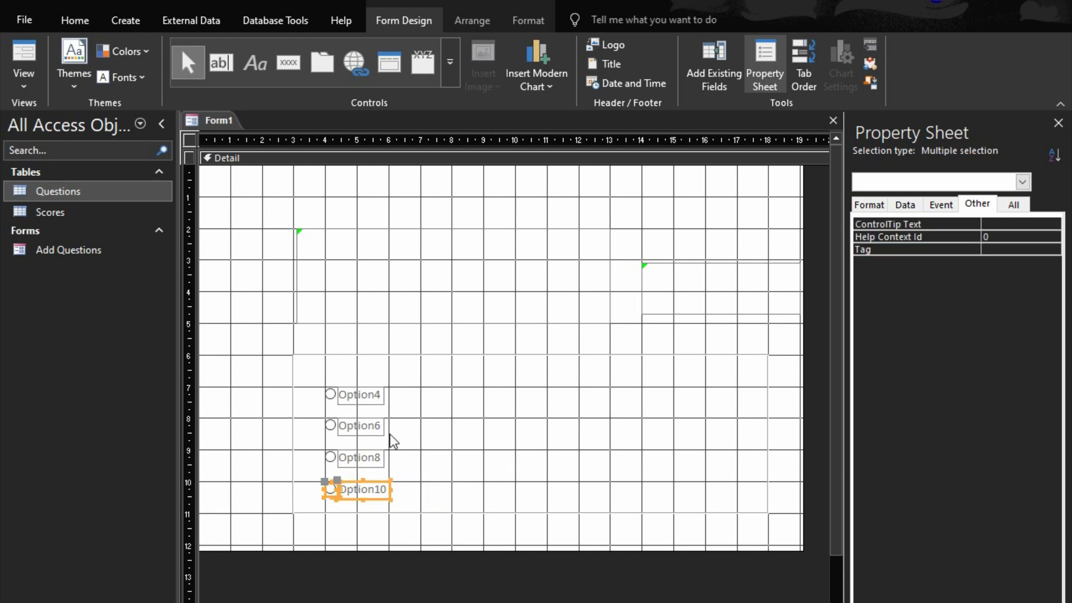
pyautogui.click(429, 427)
pyautogui.moveTo(347, 391); pyautogui.dragTo(351, 391)
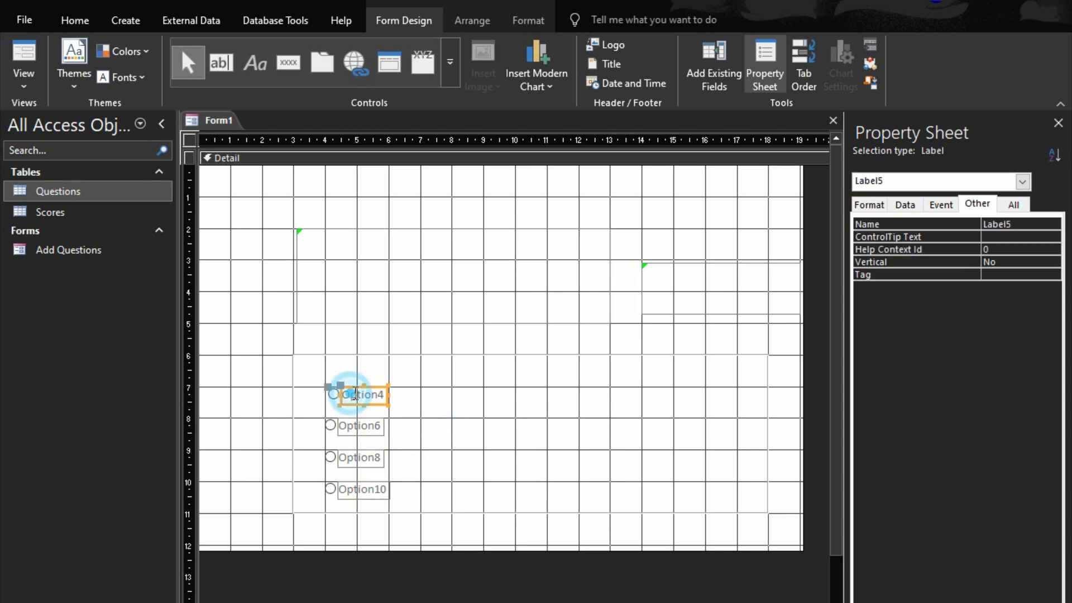
pyautogui.press('Left')
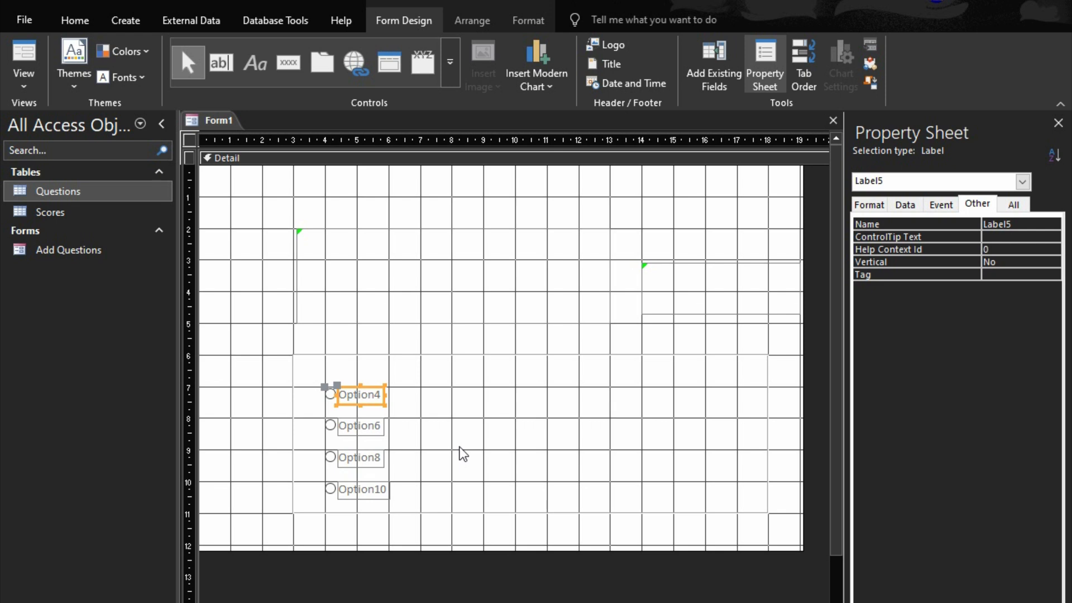
# Step: Name the option group frame grpOptions
pyautogui.click(445, 356)
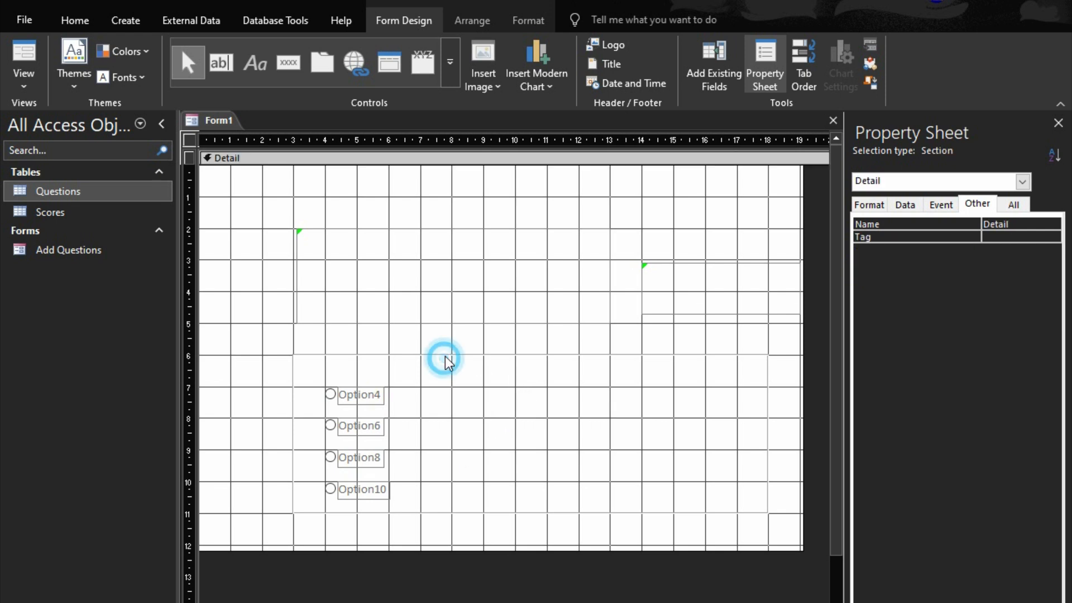
pyautogui.click(448, 353)
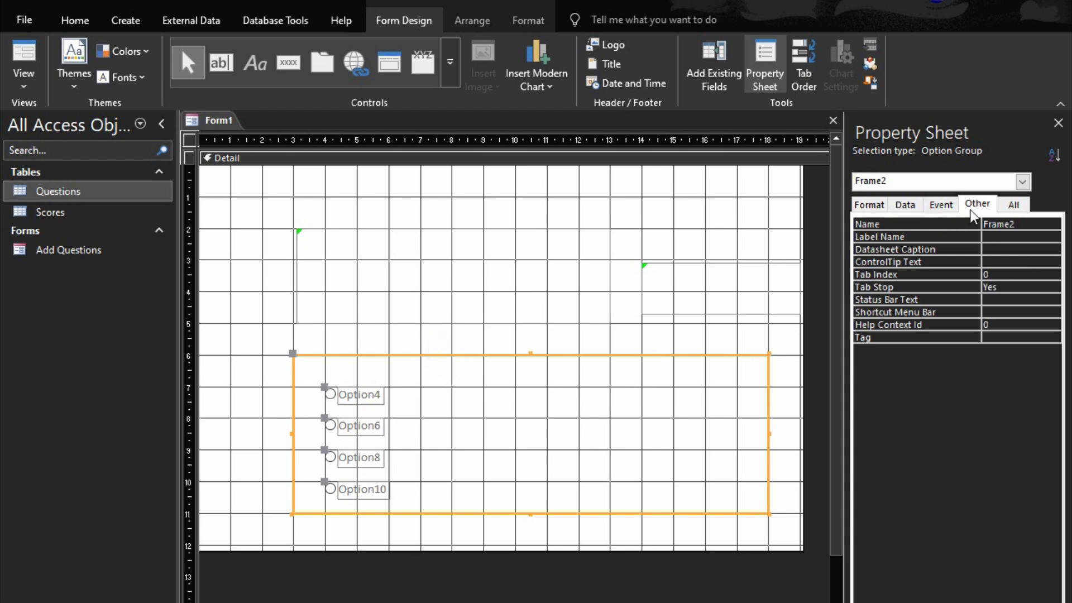
pyautogui.click(949, 225)
pyautogui.write('grpOptio')
pyautogui.press('BackSpace')
pyautogui.press('BackSpace')
pyautogui.press('BackSpace')
pyautogui.write('ptions')
pyautogui.press('Return')
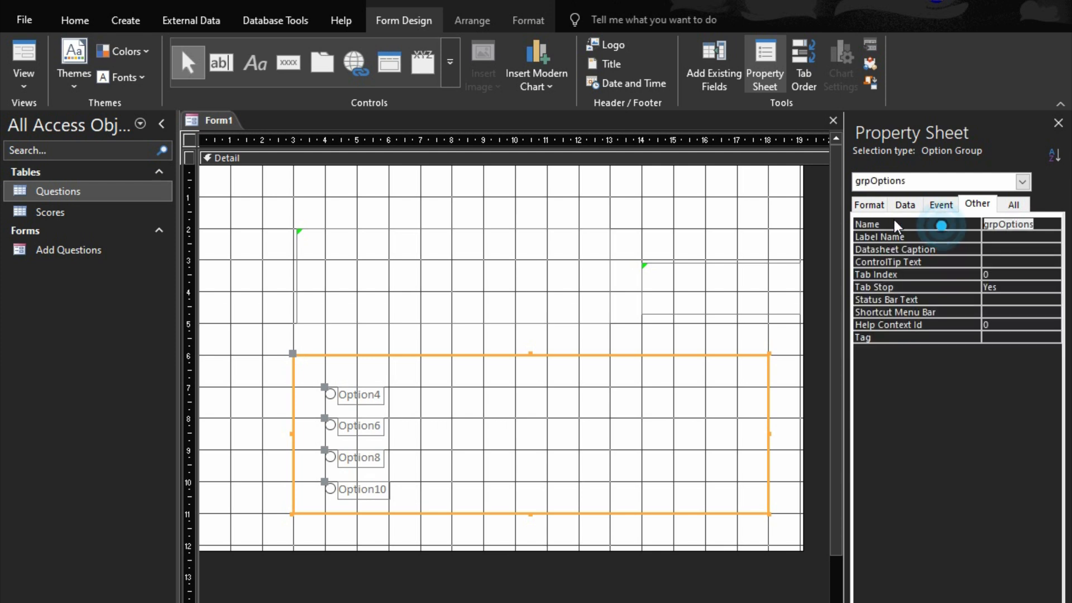
# Step: Name the first option button in the frame Opt1 and the second one Opt2
pyautogui.click(332, 396)
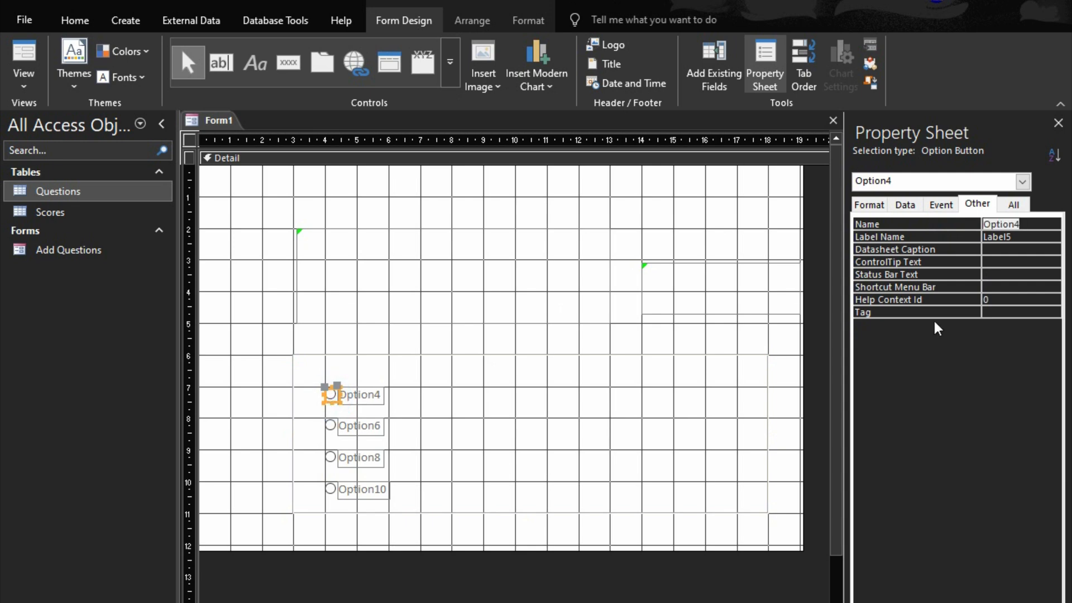
pyautogui.write('Opt1')
pyautogui.click(331, 429)
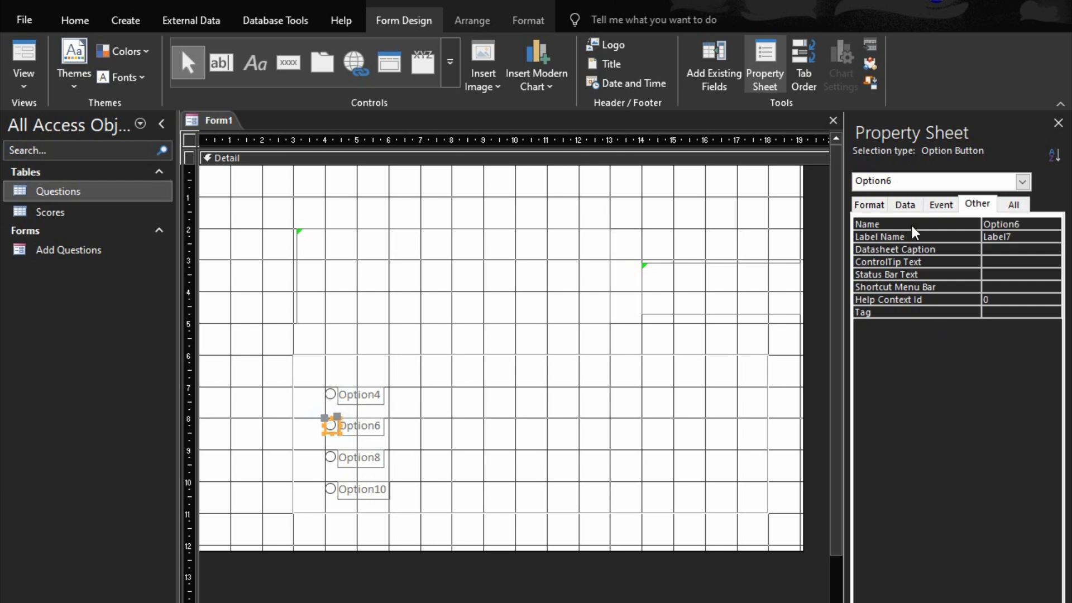
pyautogui.click(961, 227)
pyautogui.write('Opt2')
# Step: Name the third option button in the frame Opt3 and the fourth one Opt4
pyautogui.click(327, 460)
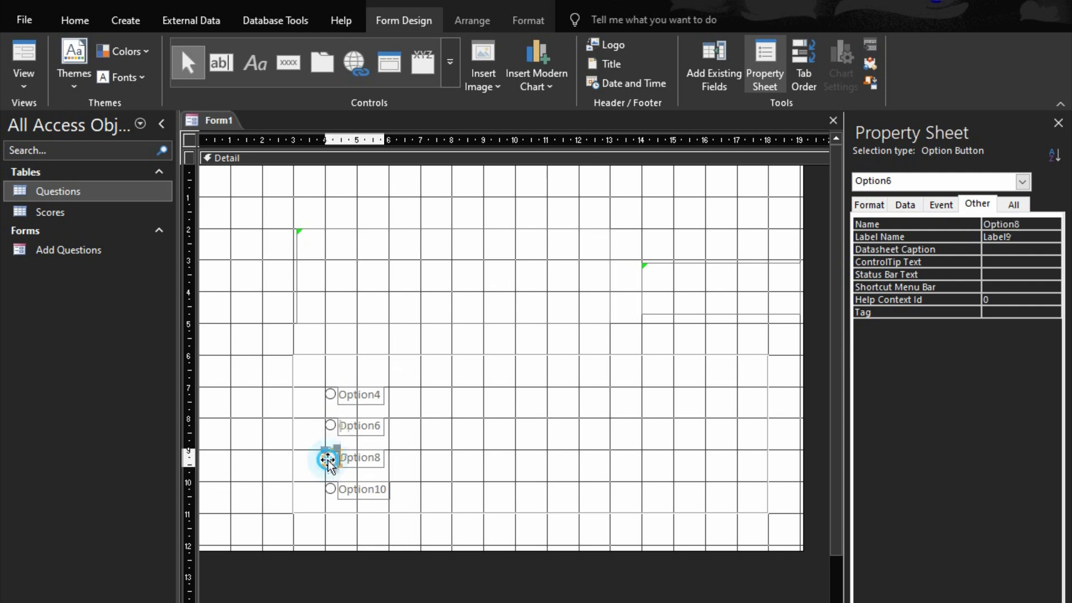
pyautogui.click(944, 219)
pyautogui.write('Op')
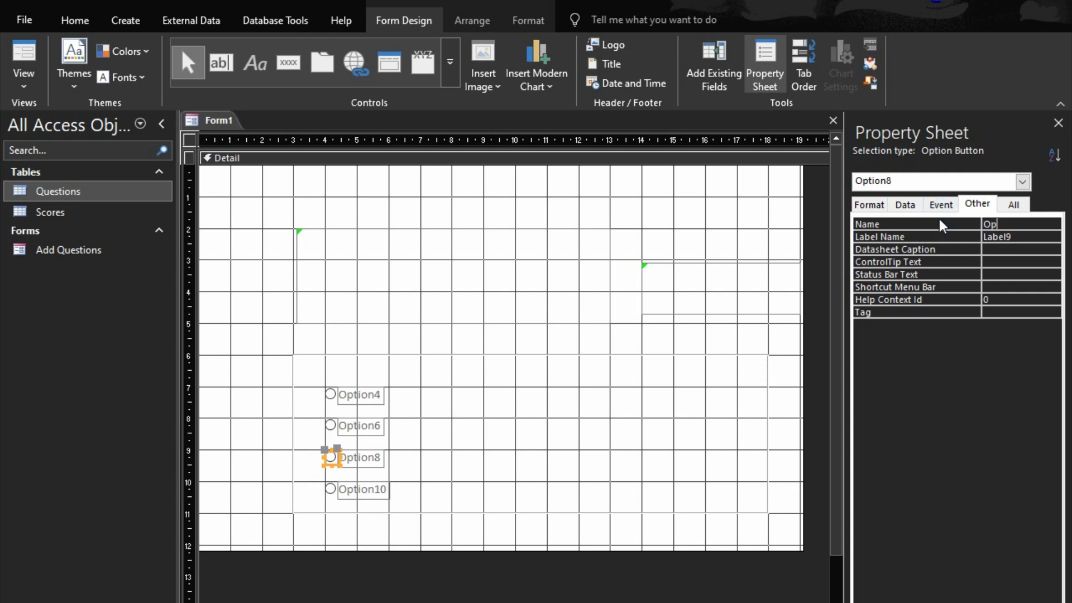
pyautogui.write('t3')
pyautogui.click(331, 490)
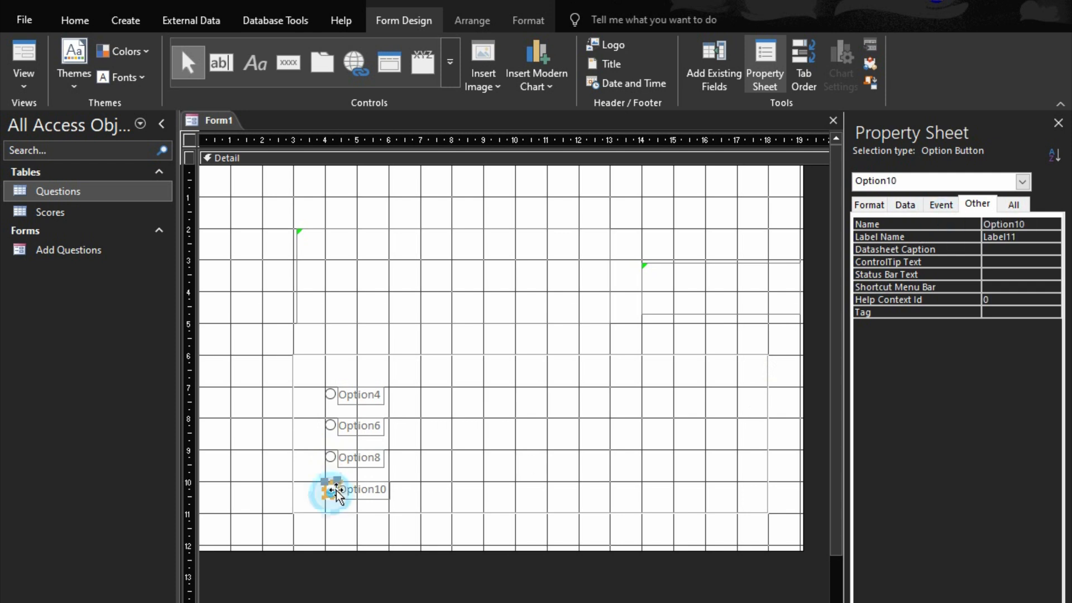
pyautogui.click(947, 225)
pyautogui.write('op')
pyautogui.press('BackSpace')
pyautogui.press('BackSpace')
pyautogui.write('Opt')
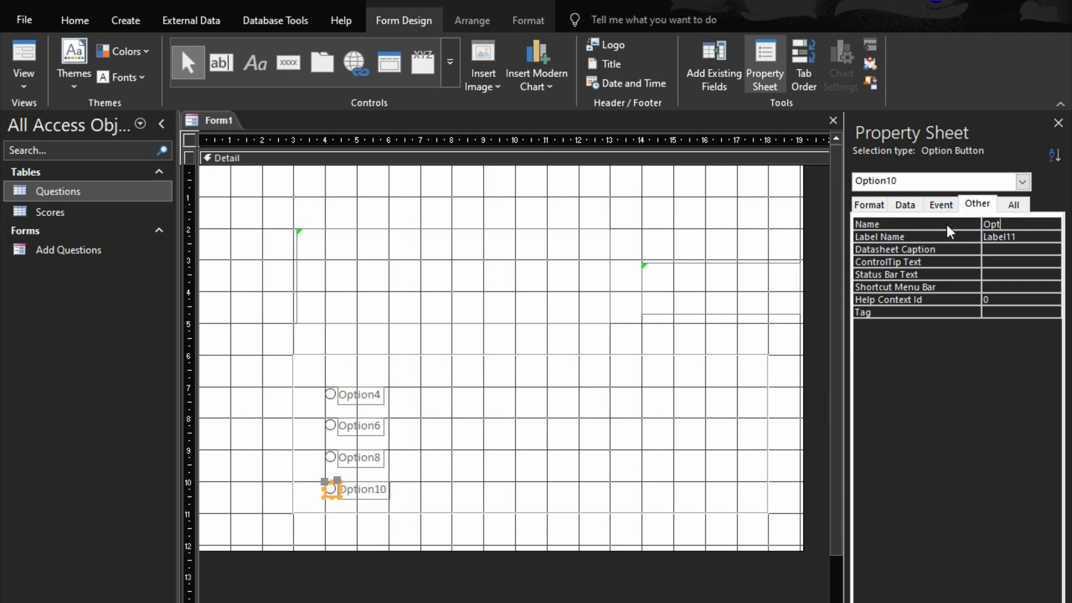
pyautogui.write('4')
pyautogui.click(955, 229)
# Step: Name the label attached to the first option button lblOpt1
pyautogui.click(362, 398)
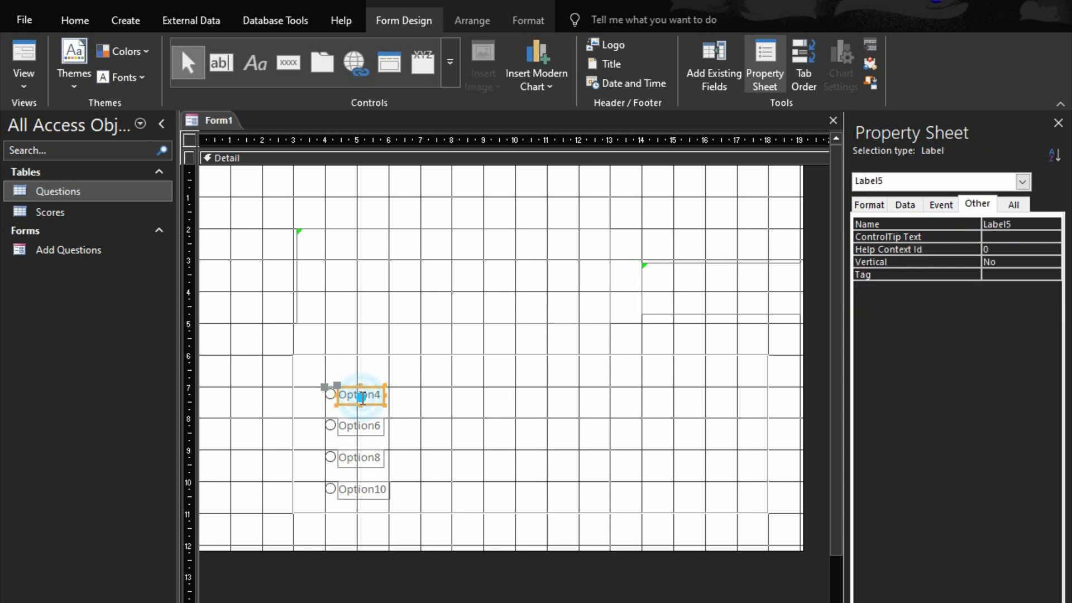
pyautogui.click(949, 227)
pyautogui.write('lb')
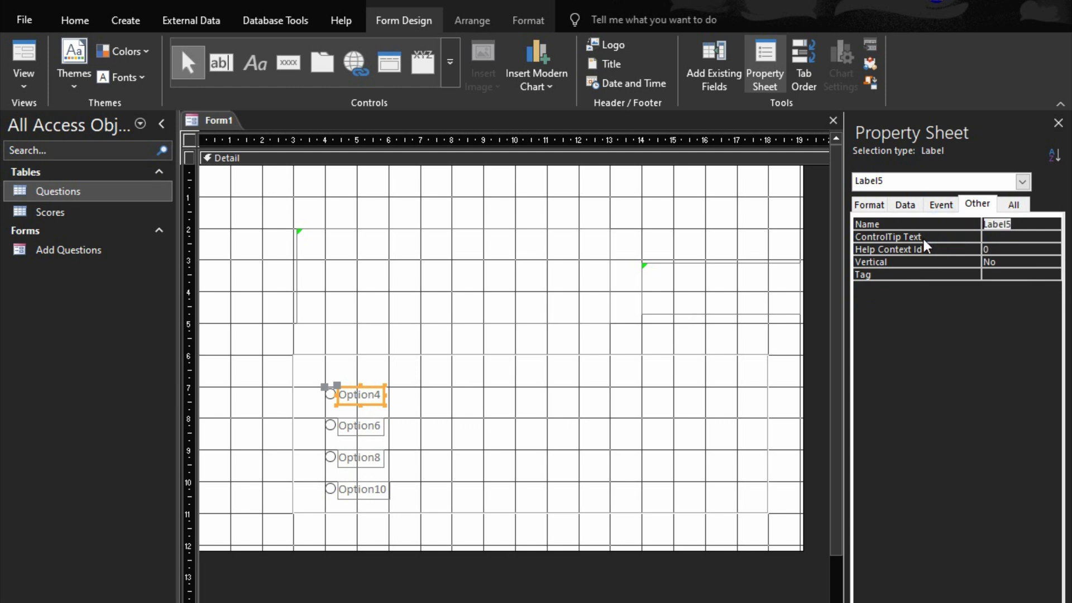
pyautogui.write('lOption')
pyautogui.press('BackSpace')
pyautogui.press('BackSpace')
pyautogui.press('BackSpace')
pyautogui.write('1')
pyautogui.moveTo(1011, 224); pyautogui.dragTo(862, 234)
pyautogui.moveTo(1011, 224); pyautogui.dragTo(983, 225)
pyautogui.click(970, 226)
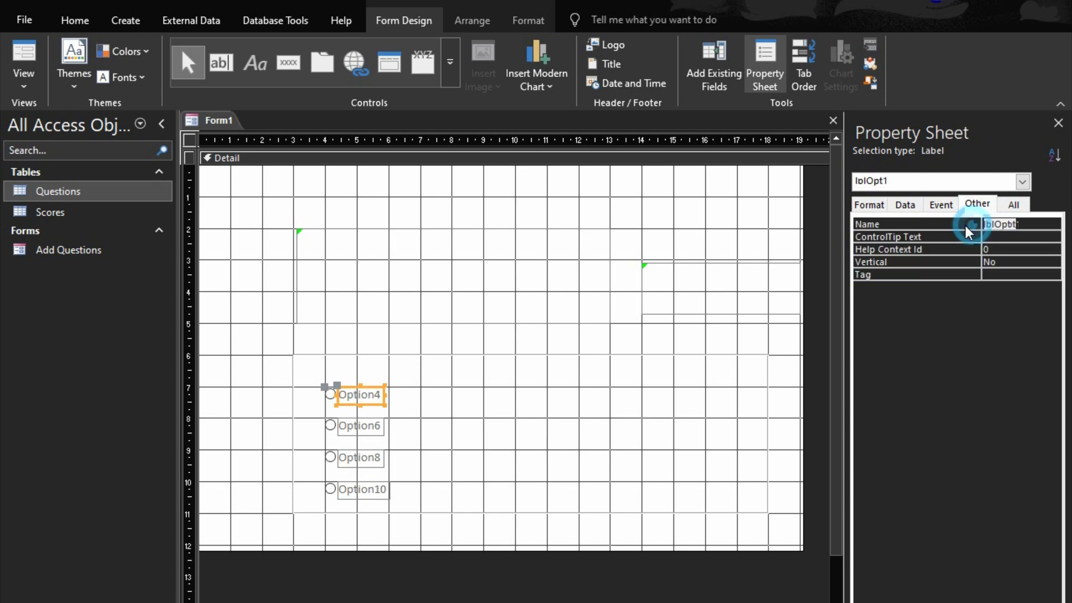
# Step: Name the label attached to the second option button lblOpt2
pyautogui.click(360, 428)
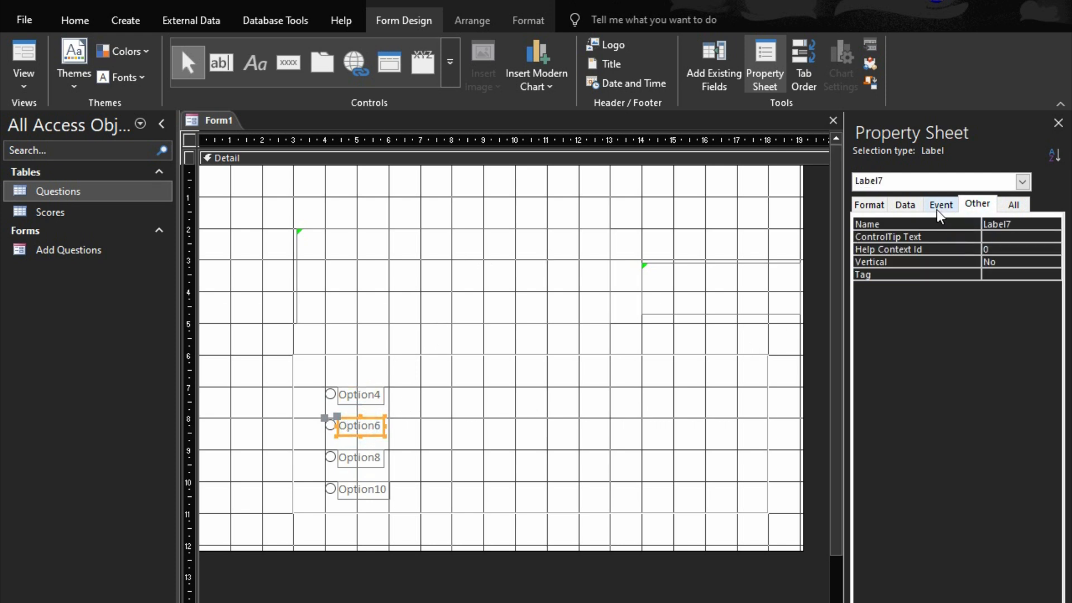
pyautogui.write('lblOption')
pyautogui.press('BackSpace')
pyautogui.press('BackSpace')
pyautogui.press('BackSpace')
pyautogui.write('2')
# Step: Name the label of the third option button lblOpt3 and that of the fourth lblOpt4
pyautogui.click(375, 460)
pyautogui.click(966, 224)
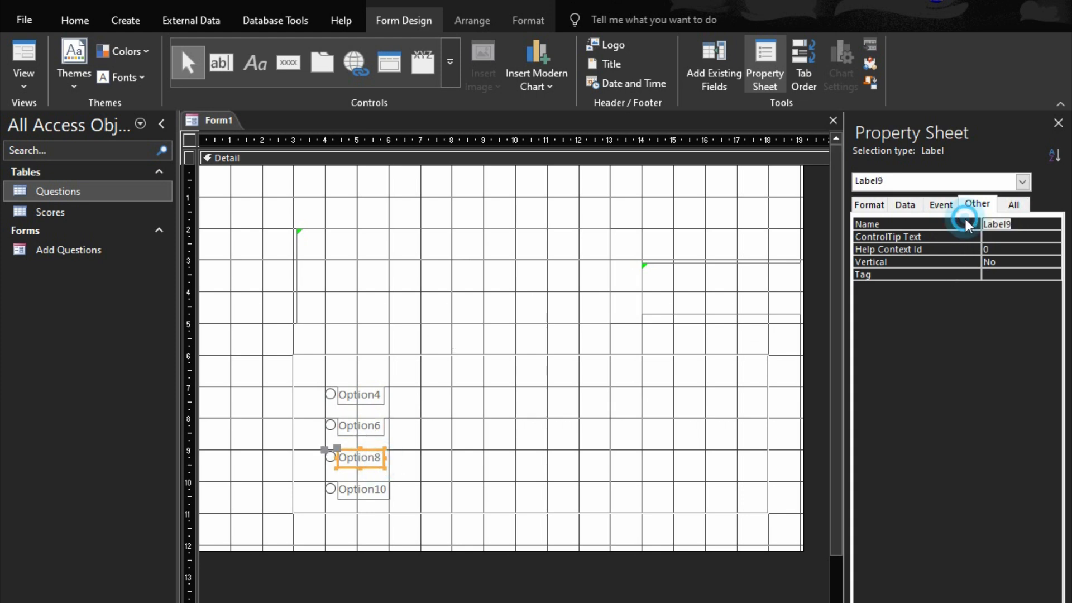
pyautogui.write('lblOpt')
pyautogui.write('2')
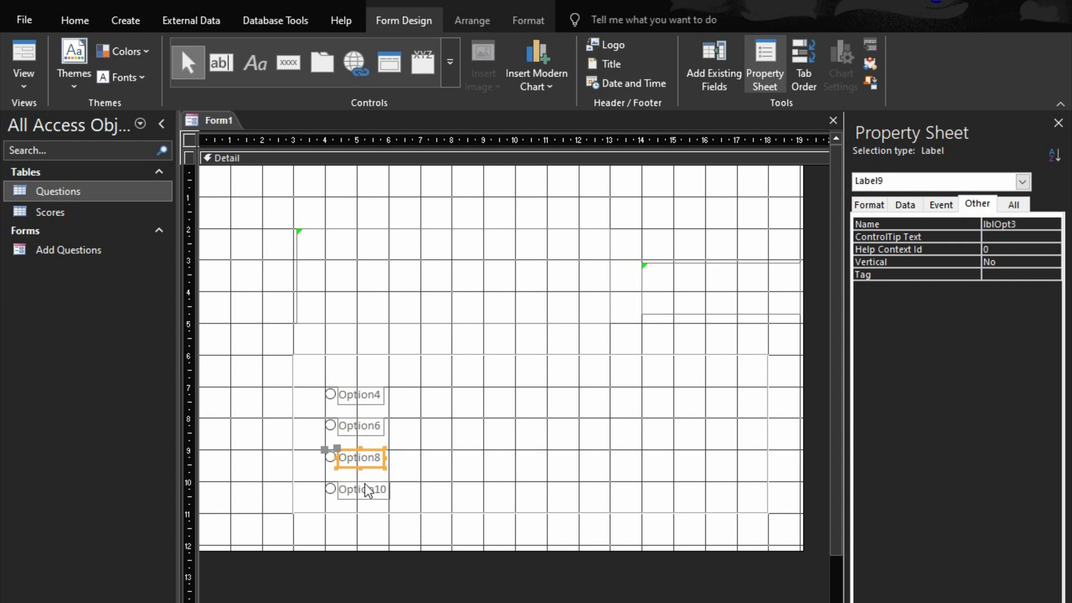
pyautogui.click(369, 490)
pyautogui.click(962, 221)
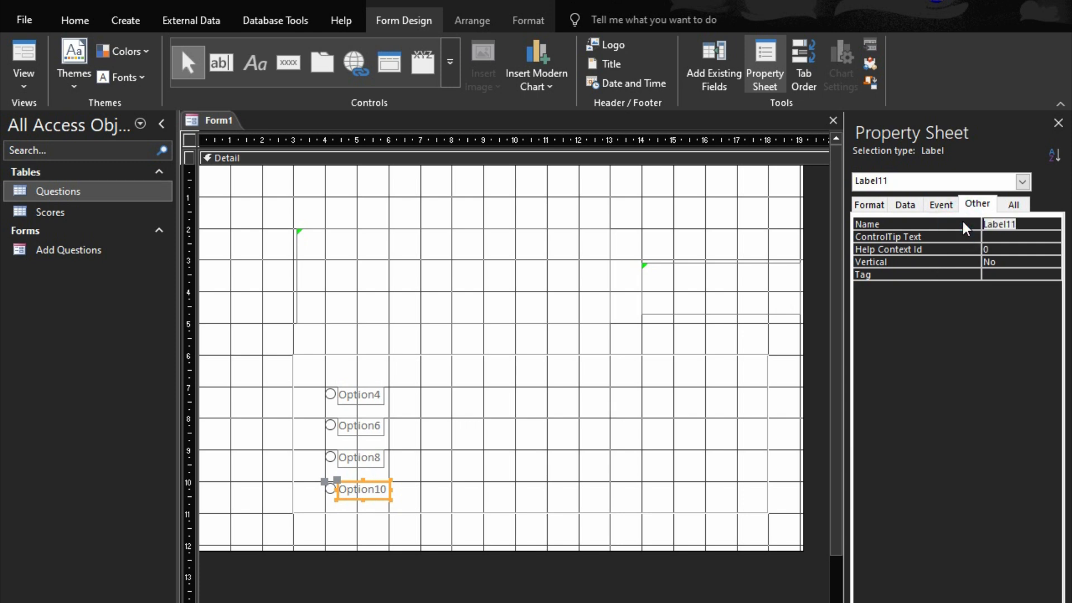
pyautogui.write('lblOpt4')
pyautogui.press('Return')
# Step: Extend the Detail section downward and draw a label about 7 cm wide and 1 cm high below the option group
pyautogui.moveTo(470, 549); pyautogui.dragTo(470, 602)
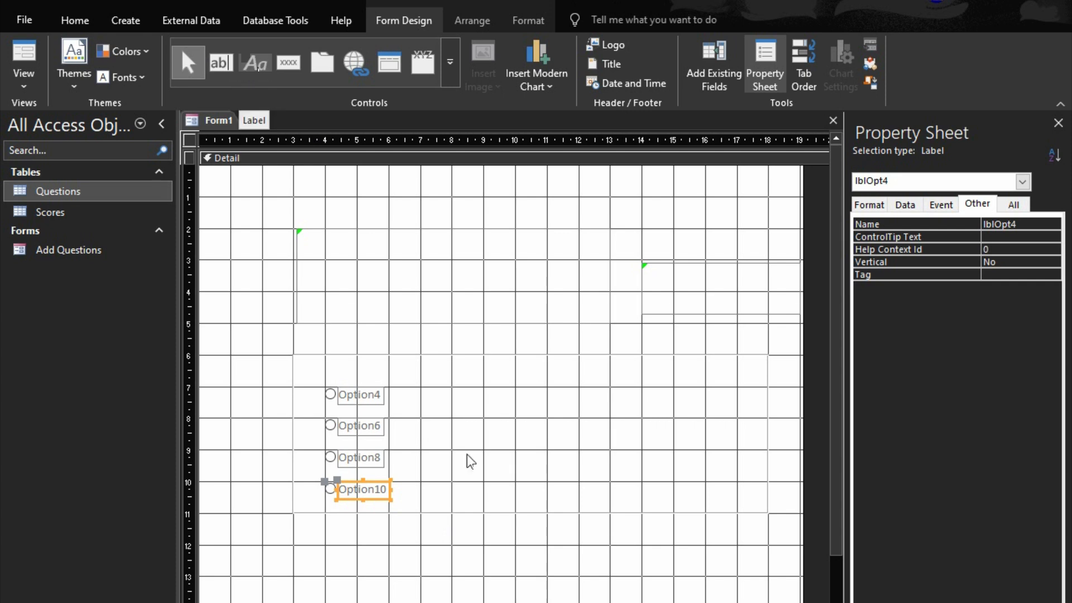
pyautogui.click(528, 517)
pyautogui.click(530, 517)
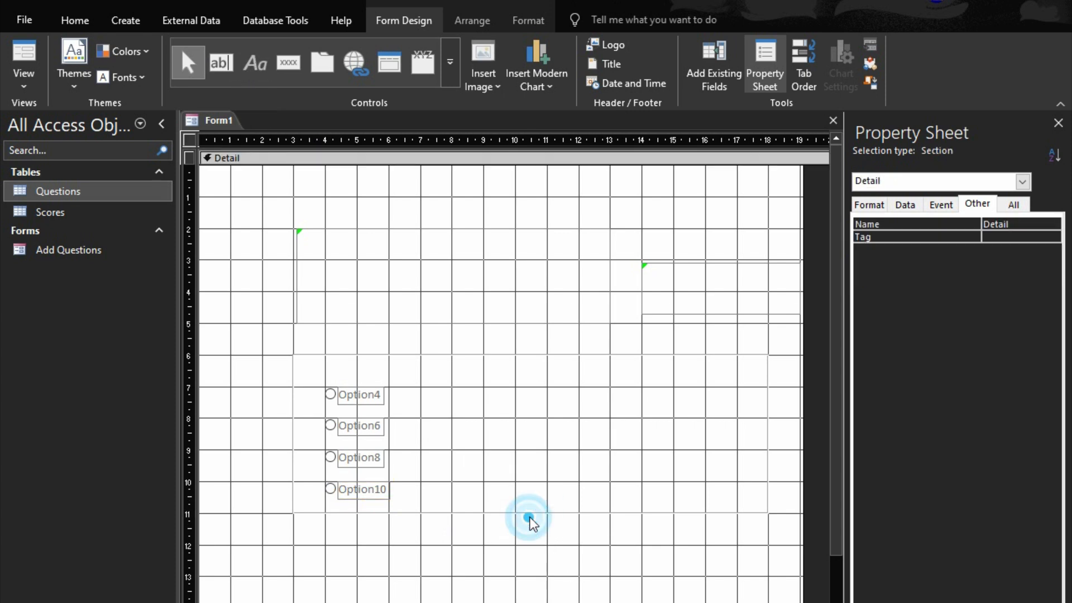
pyautogui.click(533, 515)
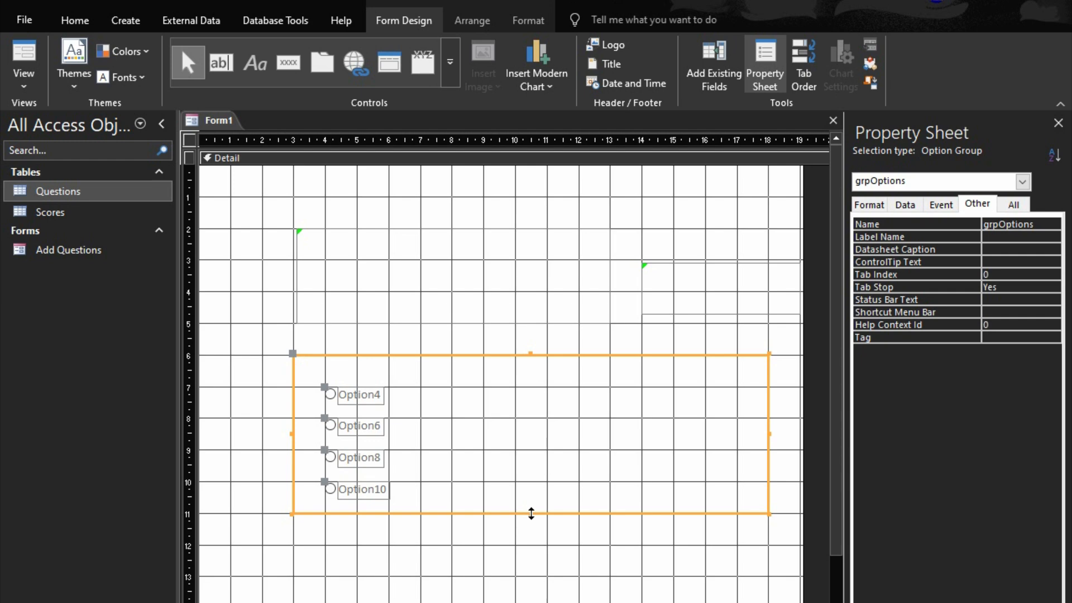
pyautogui.click(253, 65)
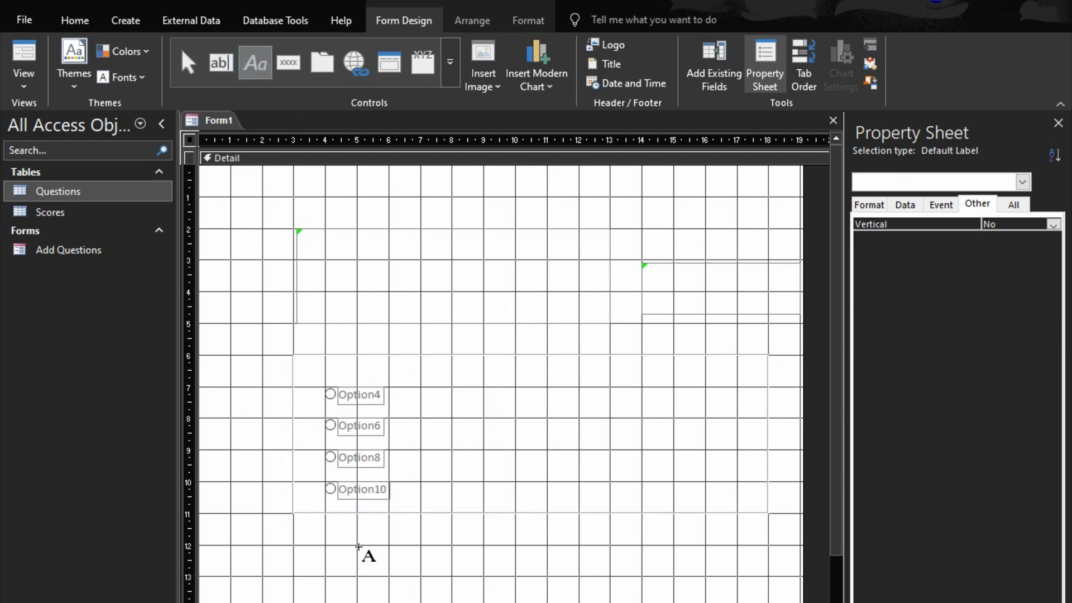
pyautogui.moveTo(389, 549); pyautogui.dragTo(611, 576)
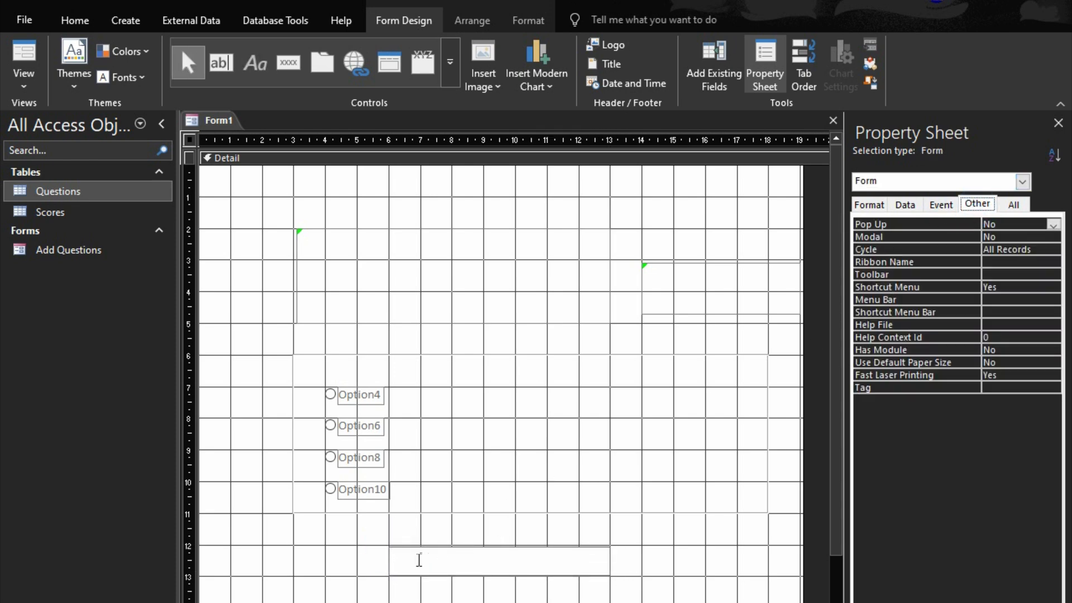
# Step: Name the new label below the option group lblProgress
pyautogui.click(957, 222)
pyautogui.write('lbl')
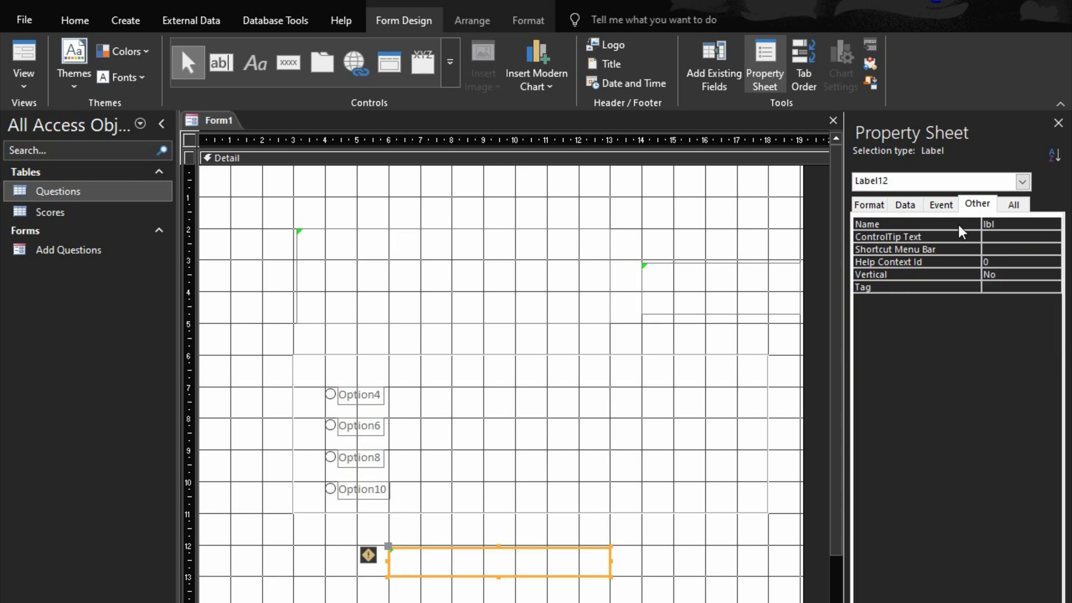
pyautogui.write('Progress')
pyautogui.press('Return')
pyautogui.click(468, 589)
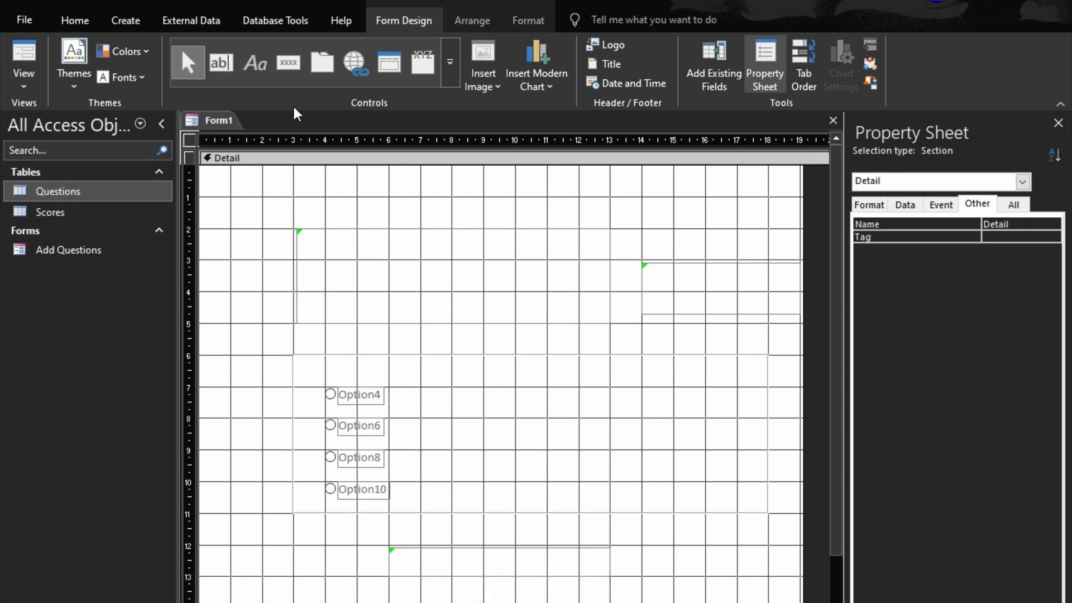
# Step: Draw a command button about 3 cm wide and 0.8 cm high below the progress label without using the wizard
pyautogui.click(291, 67)
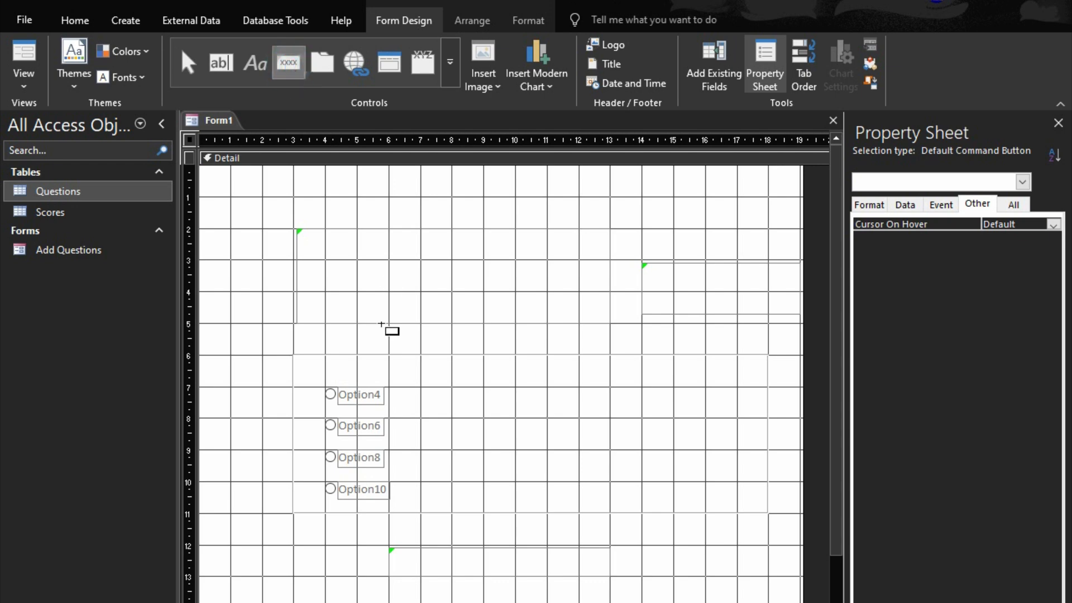
pyautogui.moveTo(451, 599); pyautogui.dragTo(547, 600)
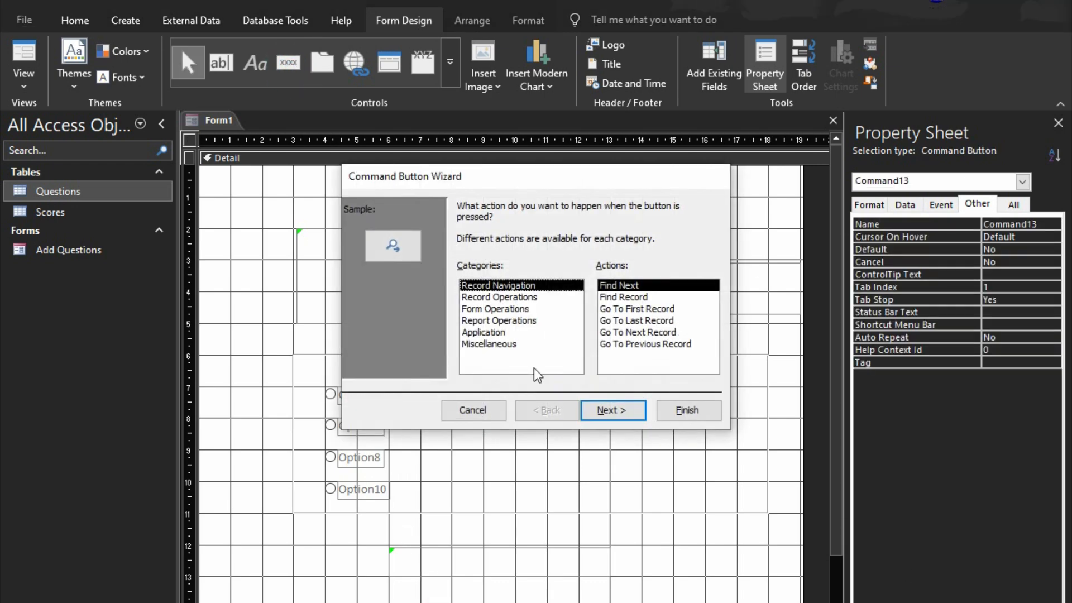
pyautogui.click(462, 411)
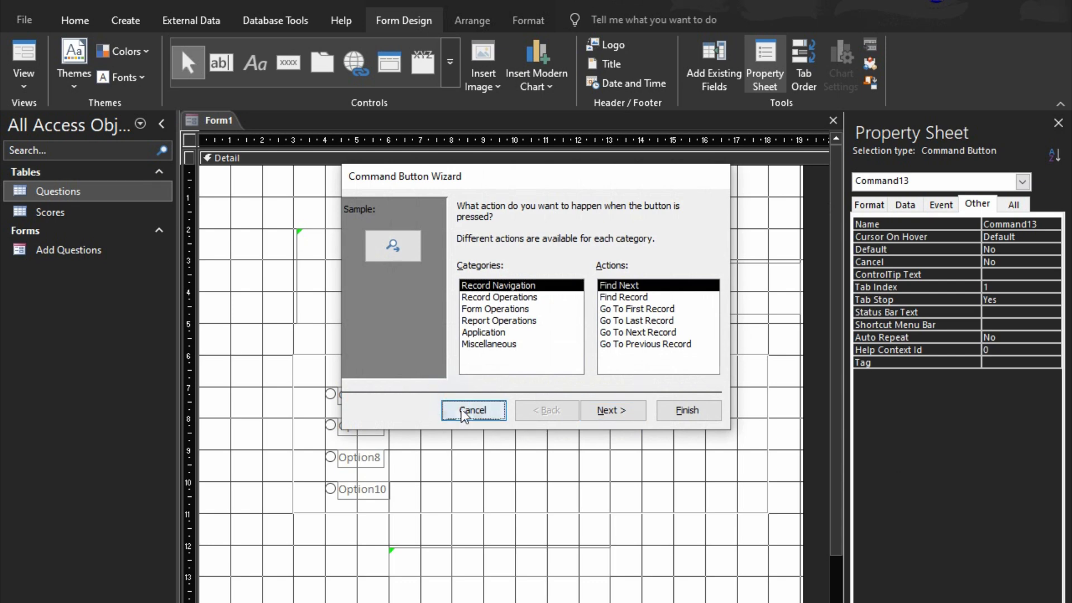
pyautogui.click(456, 415)
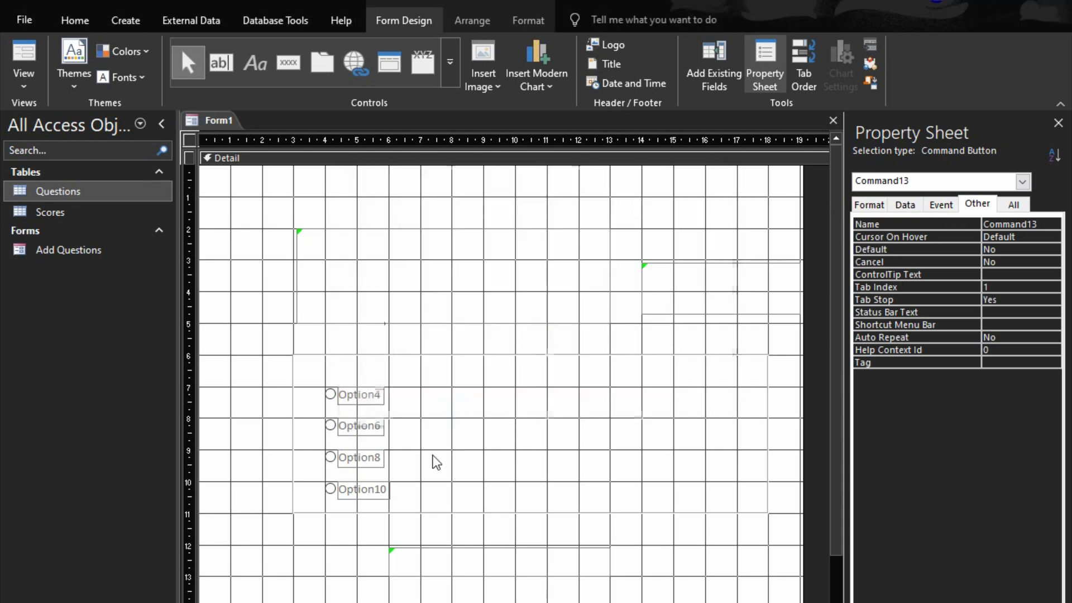
# Step: Name the command button btnSubmit and set its caption to Submit
pyautogui.click(958, 224)
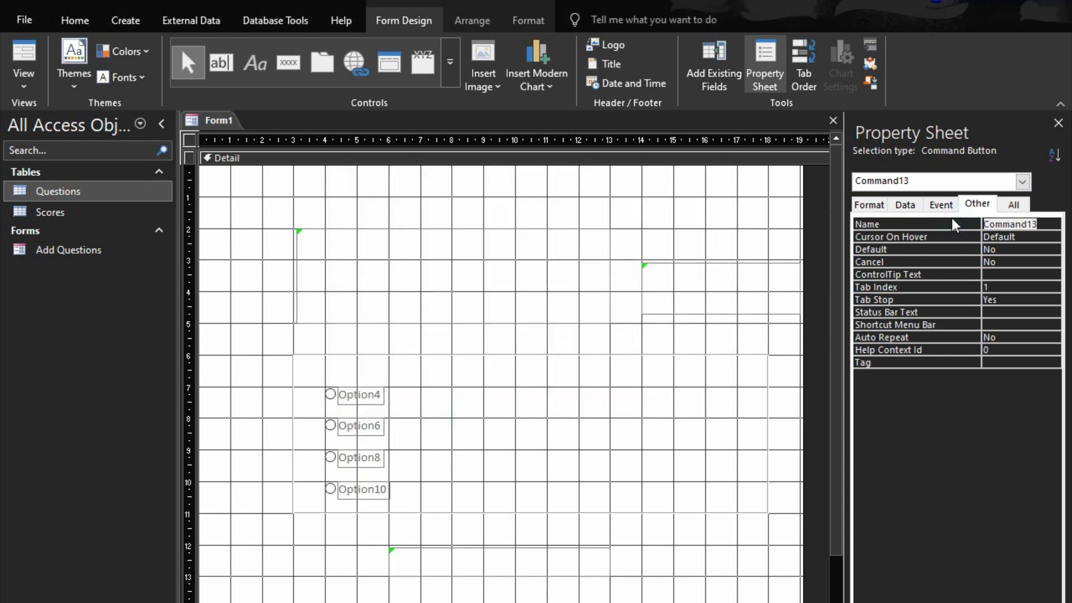
pyautogui.write('btnSubmit')
pyautogui.click(862, 205)
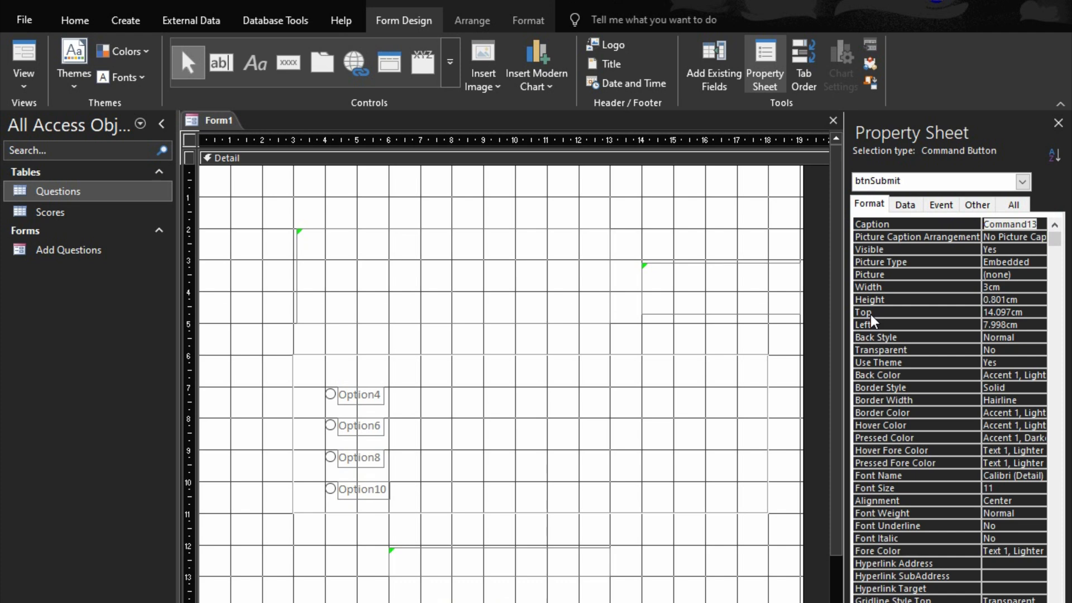
pyautogui.hotkey('ctrl', 'a')
pyautogui.write('Submit')
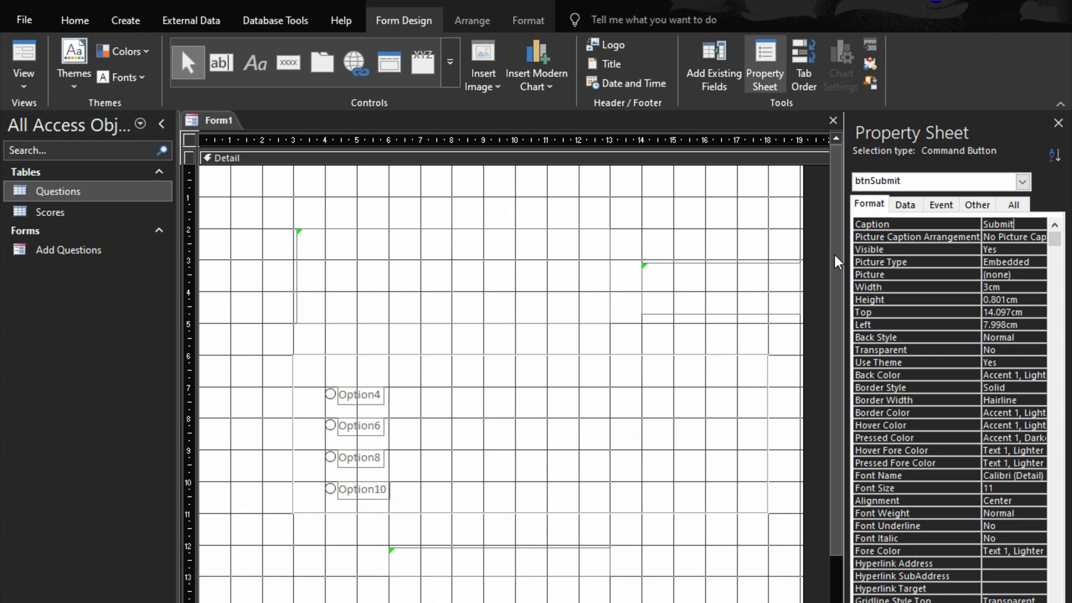
# Step: Preview the quiz form's layout in Form view and return to Design view
pyautogui.click(658, 535)
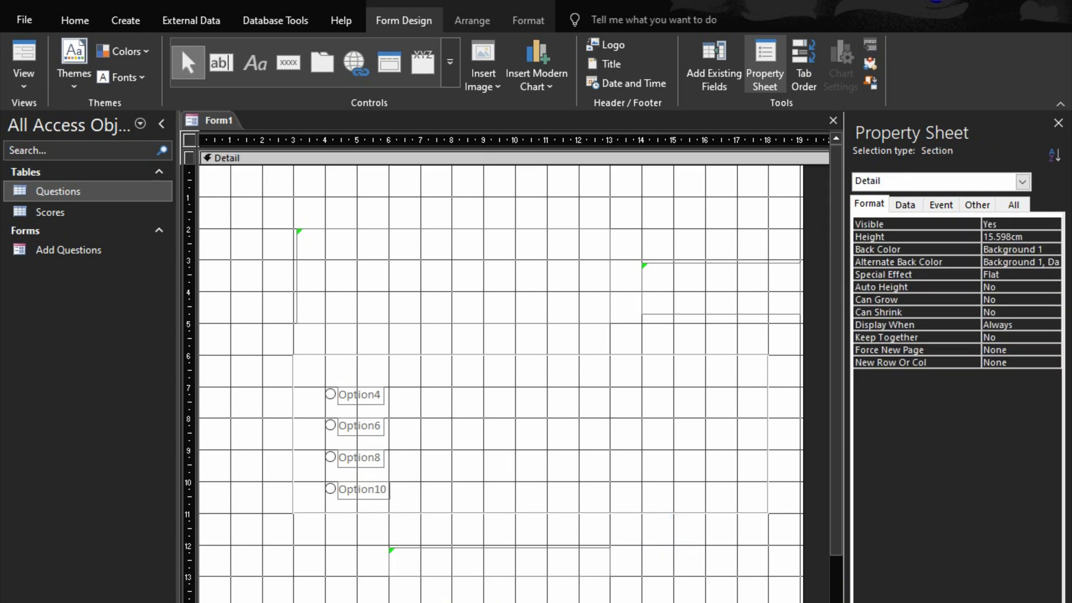
pyautogui.press('F5')
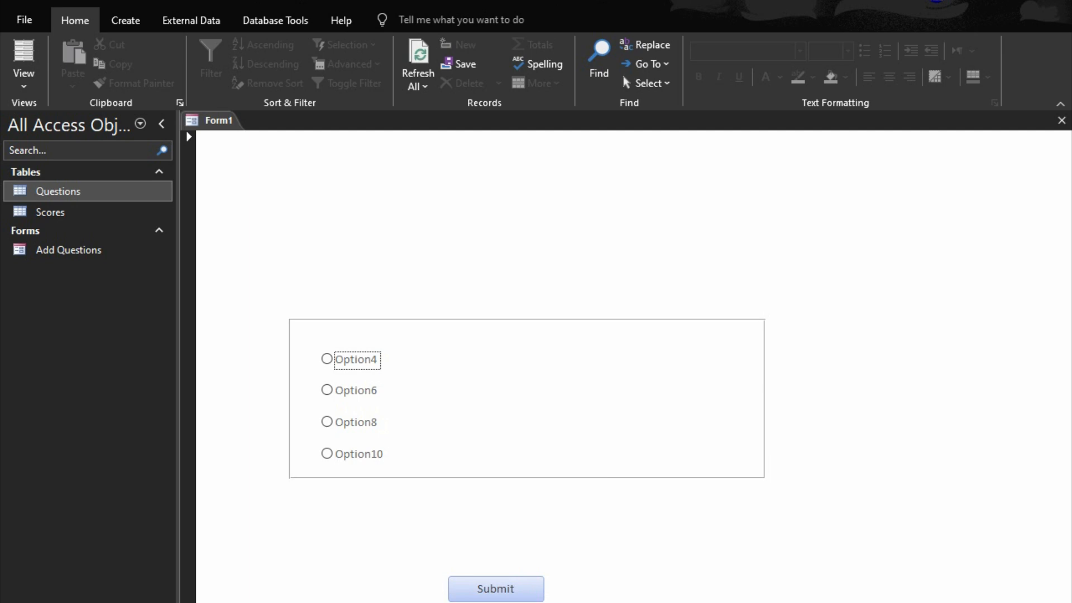
pyautogui.click(1060, 602)
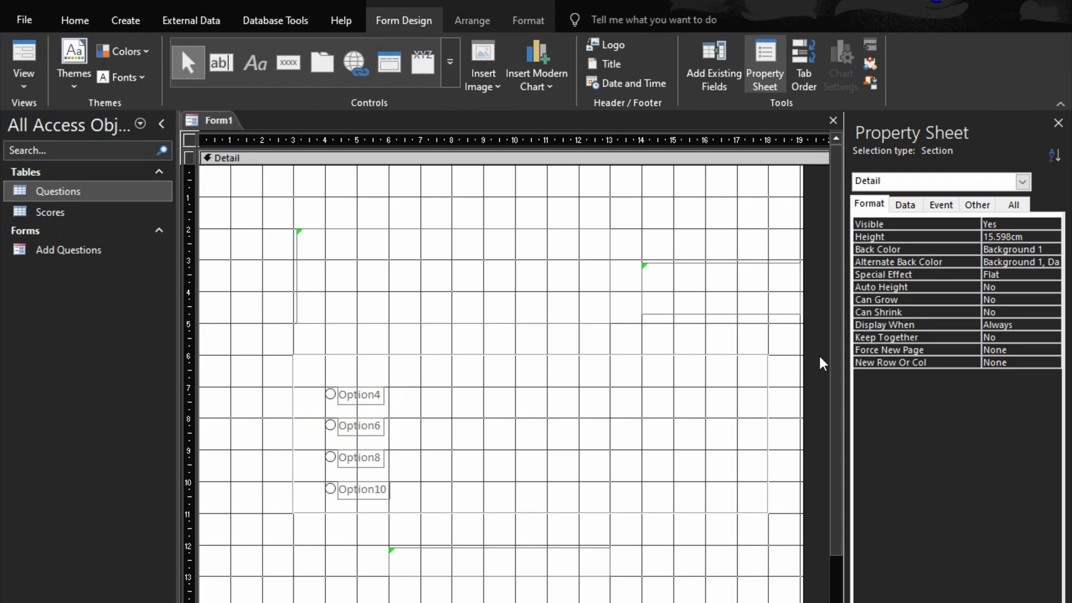
# Step: Set the border style of the question and timer labels to Solid, and select the progress label
pyautogui.moveTo(262, 208); pyautogui.dragTo(757, 340)
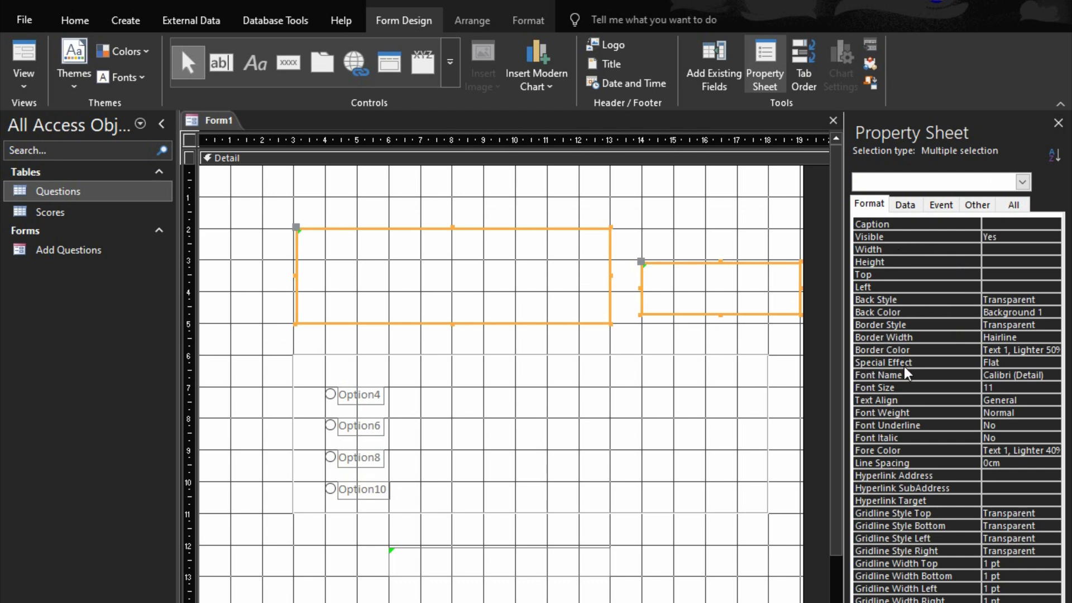
pyautogui.click(917, 326)
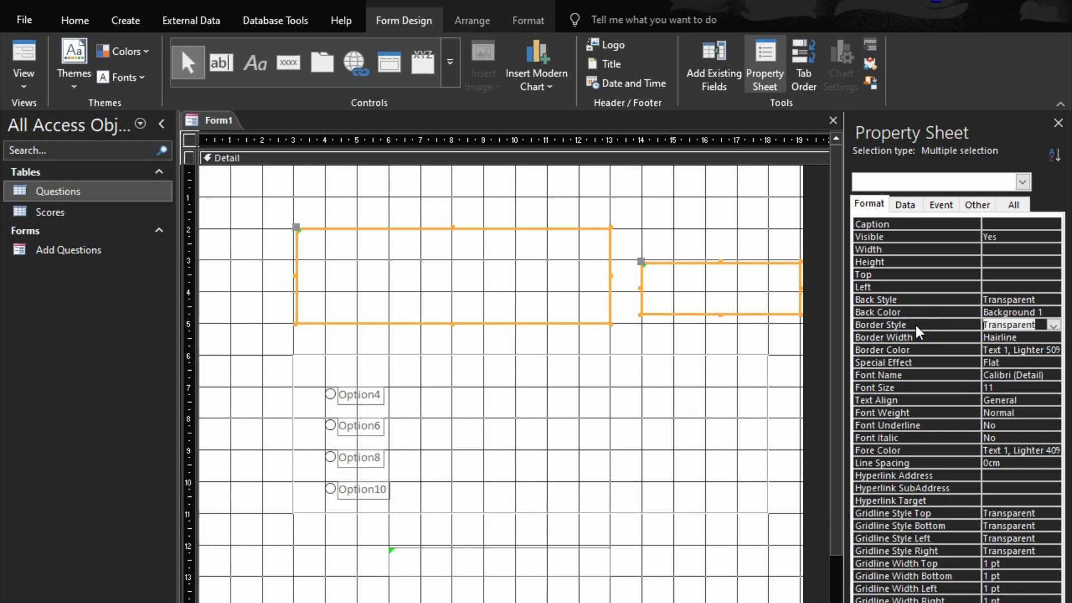
pyautogui.write('solid')
pyautogui.press('Return')
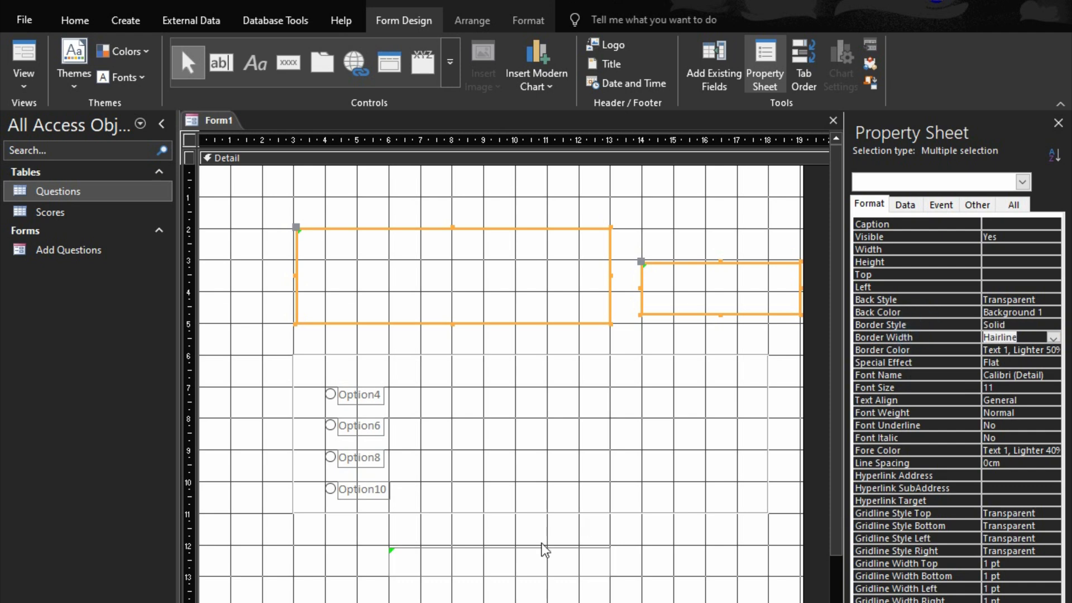
pyautogui.click(412, 553)
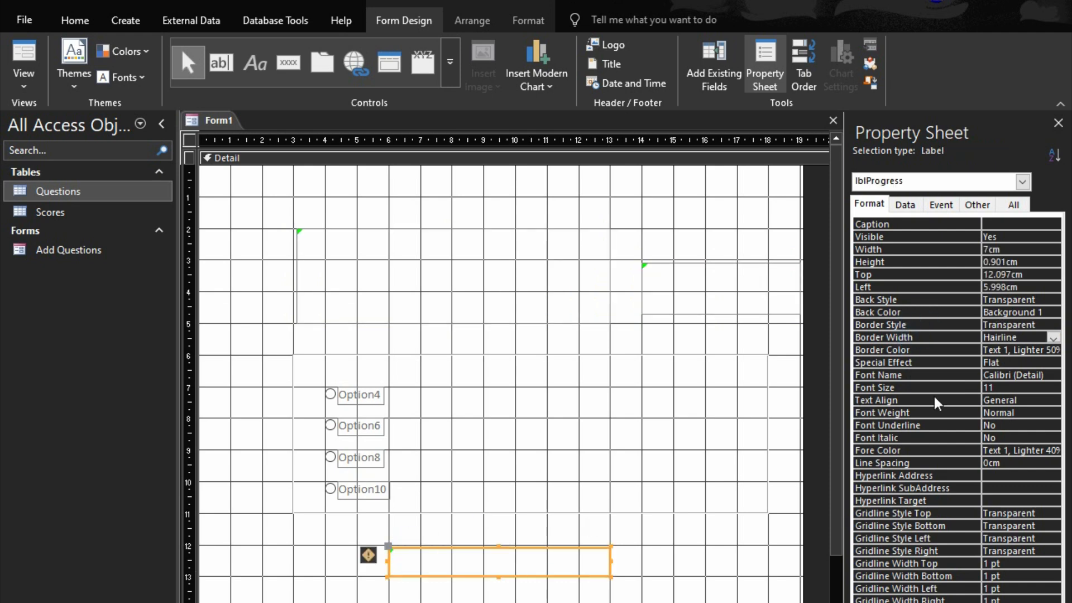
pyautogui.click(952, 302)
pyautogui.write('s')
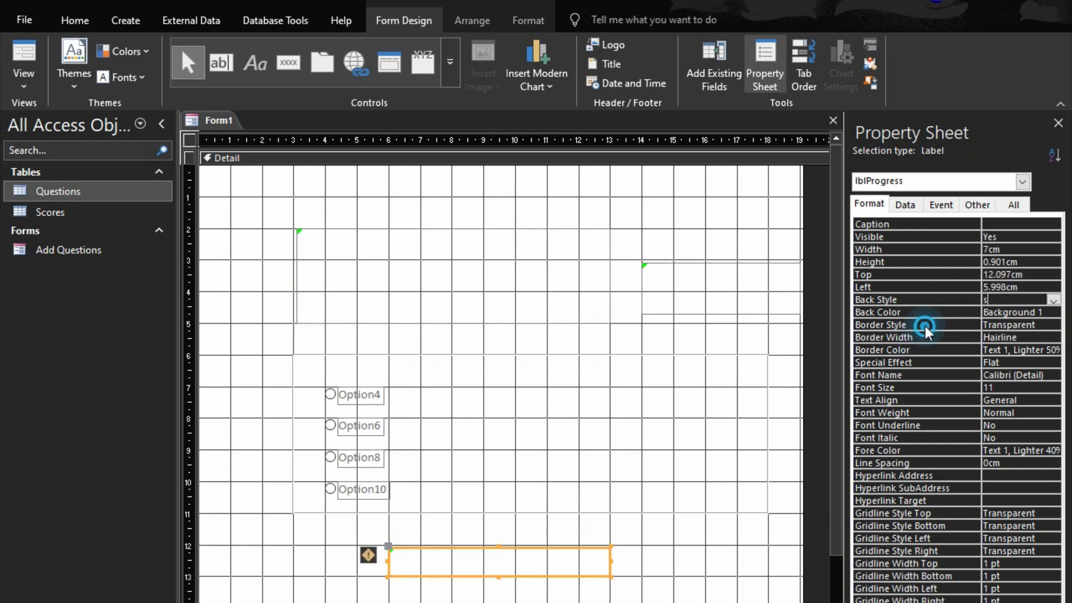
pyautogui.click(925, 325)
pyautogui.press('Return')
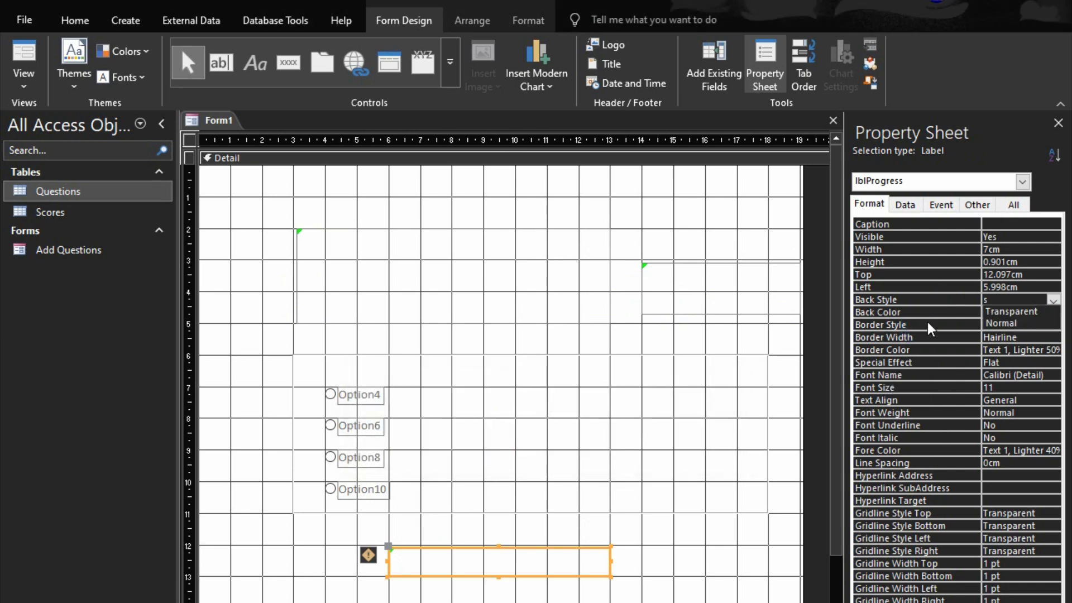
pyautogui.press('Escape')
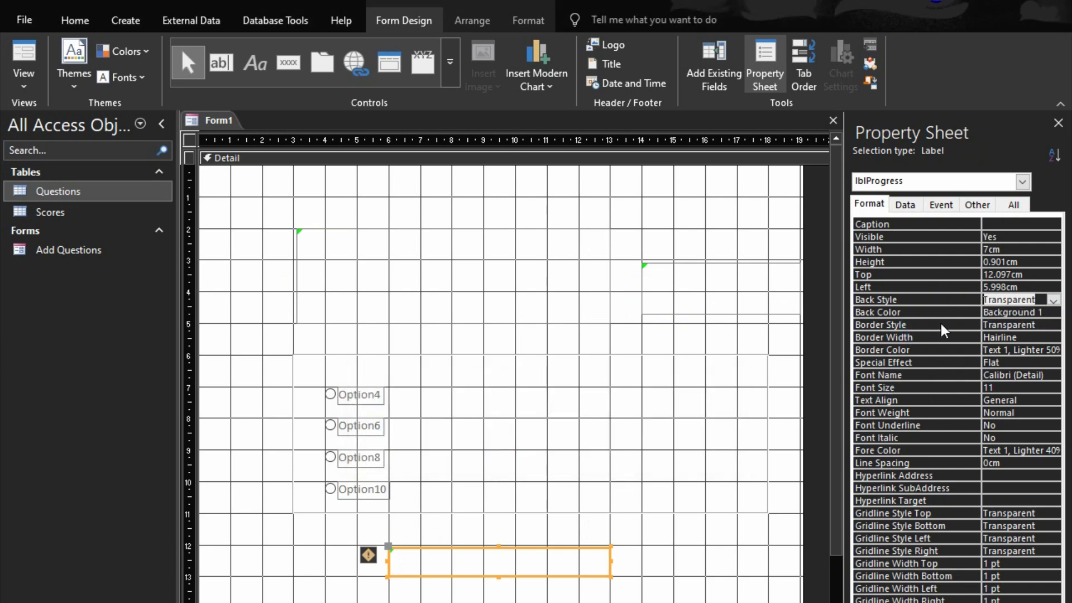
# Step: Set the progress label's border style to Solid and show the quiz form in Form view
pyautogui.click(890, 323)
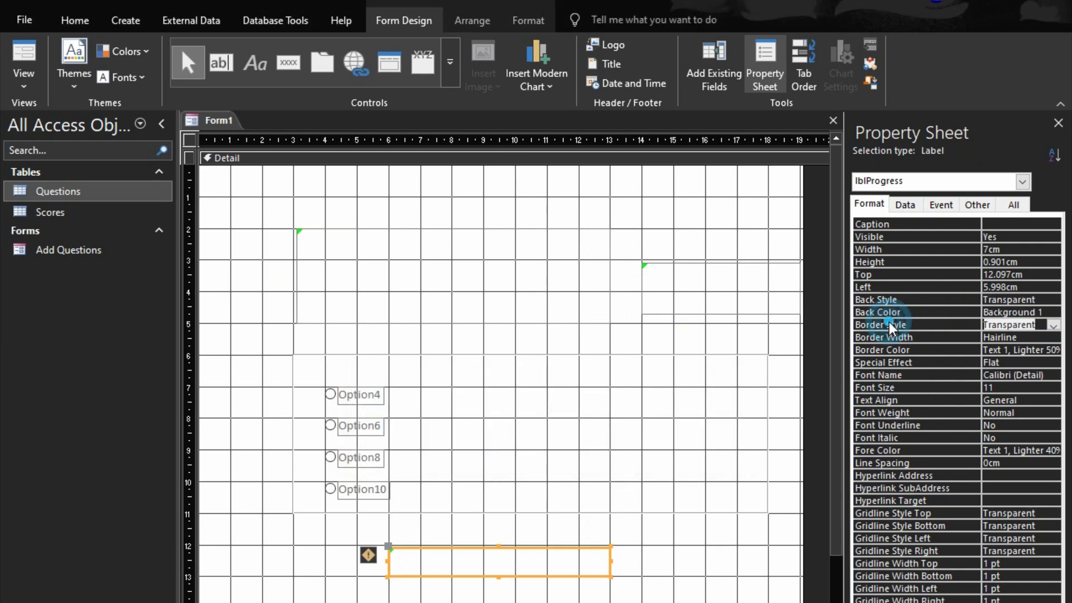
pyautogui.write('s')
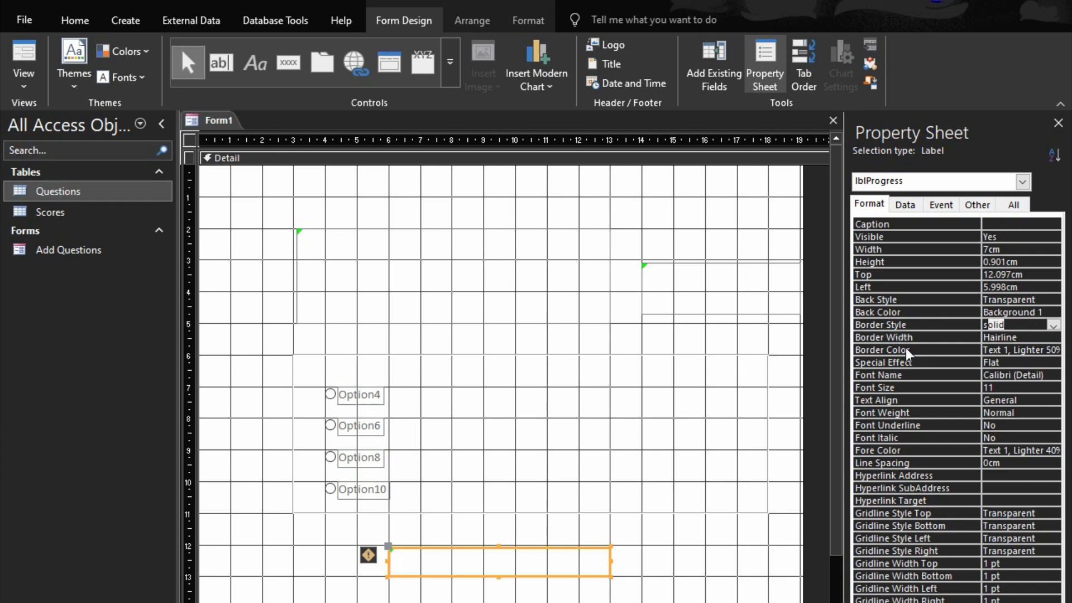
pyautogui.click(906, 349)
pyautogui.press('F5')
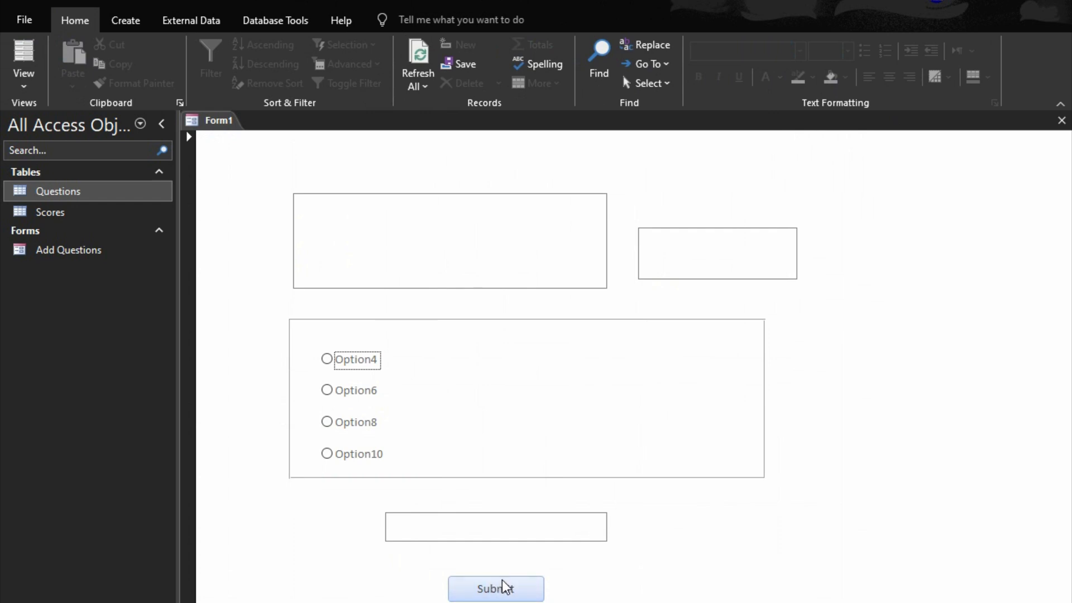
# Step: Save the quiz form under the name Quiz_Form
pyautogui.hotkey('ctrl', 's')
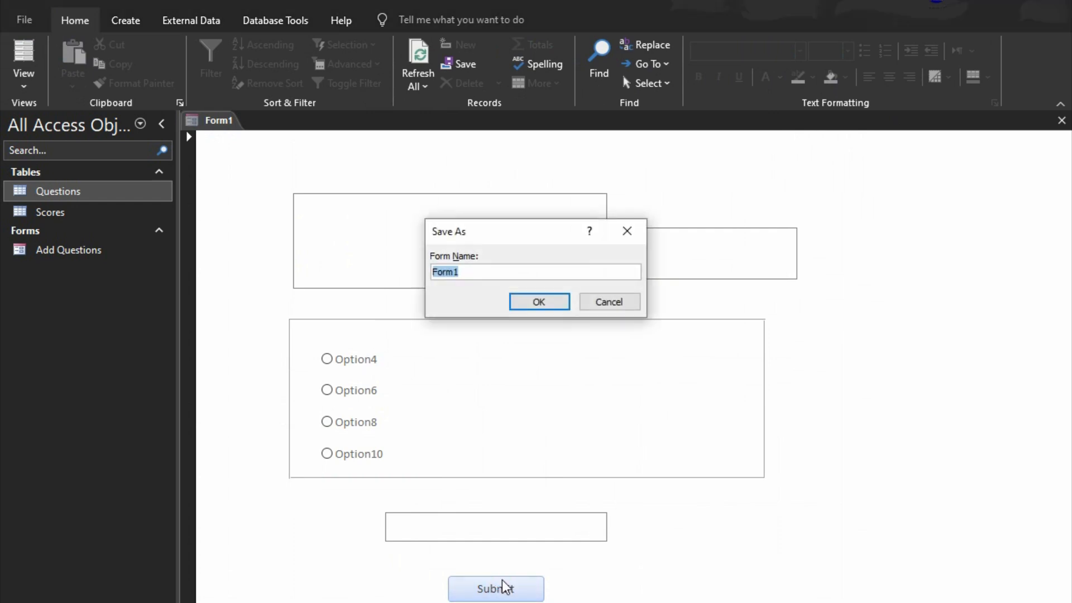
pyautogui.write('Quiz')
pyautogui.write('form')
pyautogui.press('BackSpace')
pyautogui.press('BackSpace')
pyautogui.press('BackSpace')
pyautogui.press('BackSpace')
pyautogui.write('_)')
pyautogui.press('BackSpace')
pyautogui.press('BackSpace')
pyautogui.write('_Form')
pyautogui.click(561, 301)
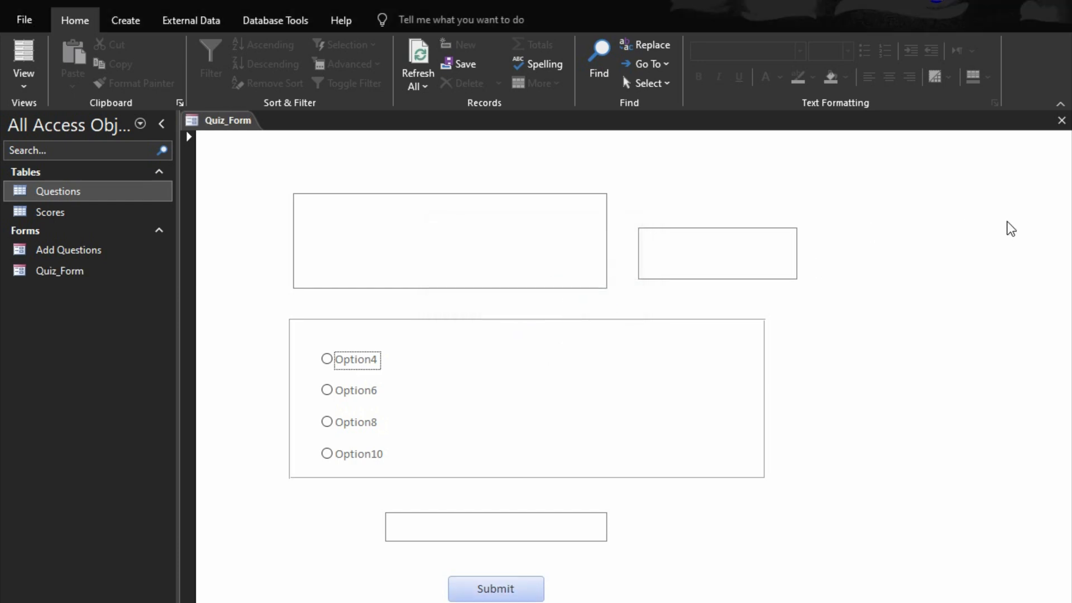